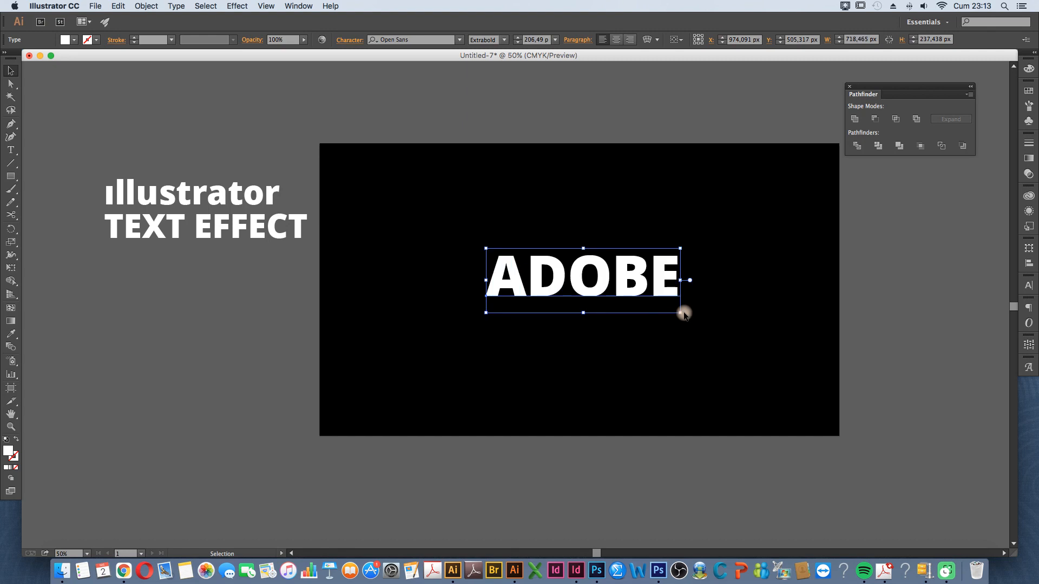
Convert the ADOBE text to outlines and rotate it 90° counterclockwise so it reads upward
{"action": "right_click", "coordinate": [648, 299]}
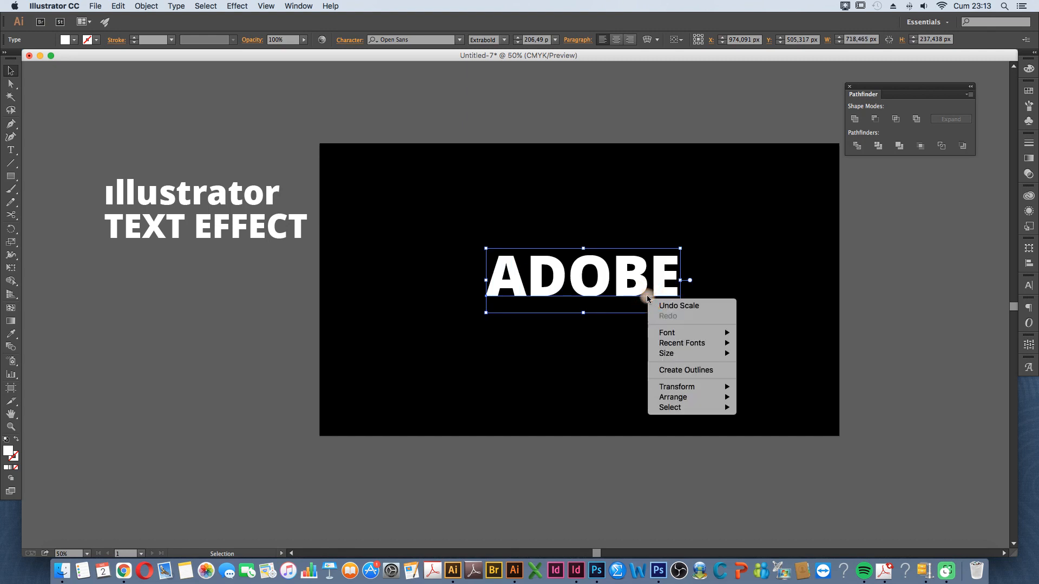
{"action": "left_click", "coordinate": [670, 372]}
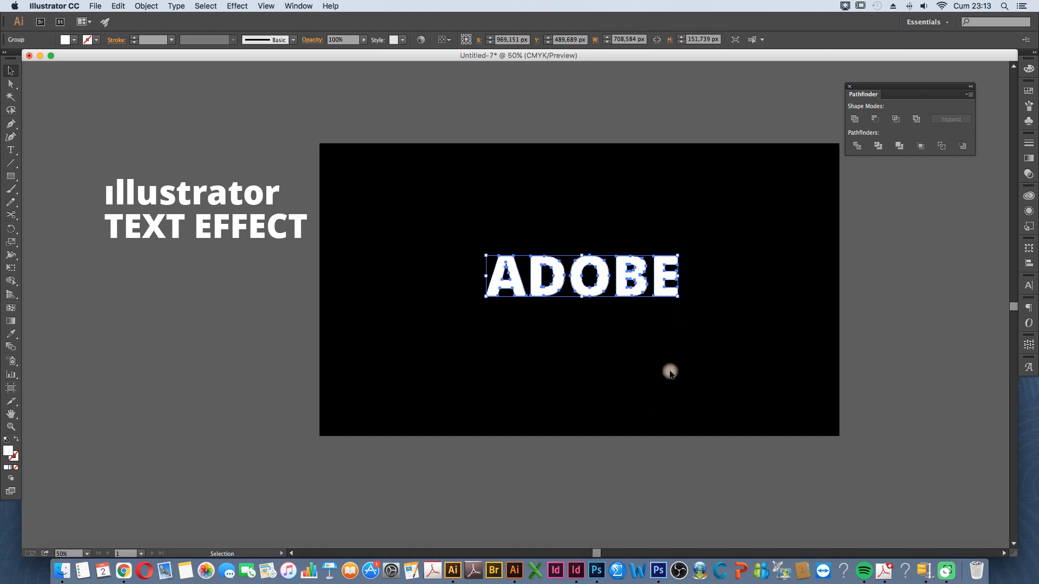
{"action": "left_click_drag", "start_coordinate": [683, 254], "coordinate": [566, 201]}
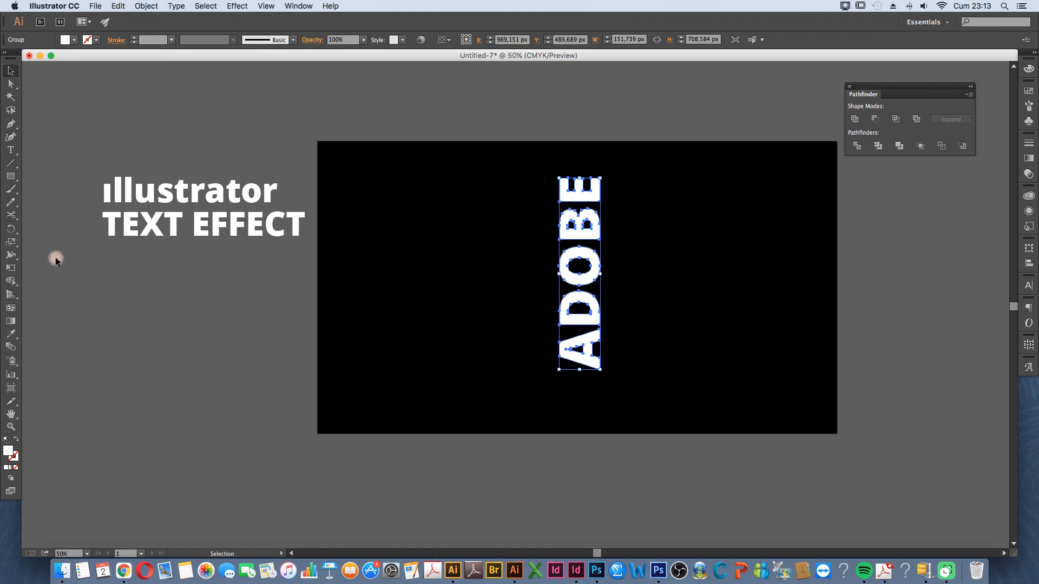
Perspective-distort the ADOBE outlines so their left side is about 937 px tall, and place them near the artboard's left edge
{"action": "left_click", "coordinate": [11, 268]}
{"action": "left_click", "coordinate": [63, 158]}
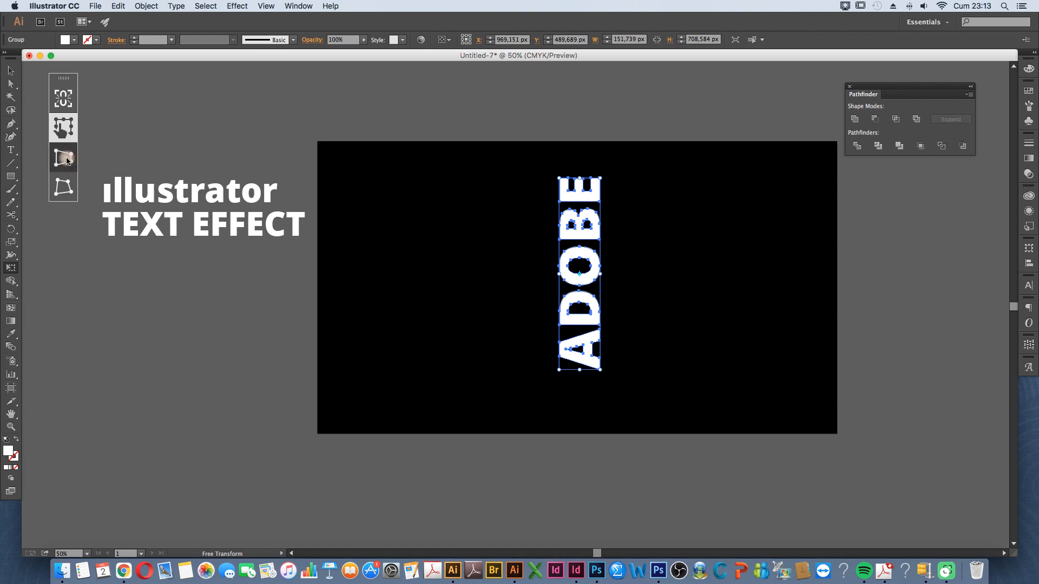
{"action": "left_click_drag", "start_coordinate": [558, 370], "coordinate": [374, 371]}
{"action": "key", "text": "v"}
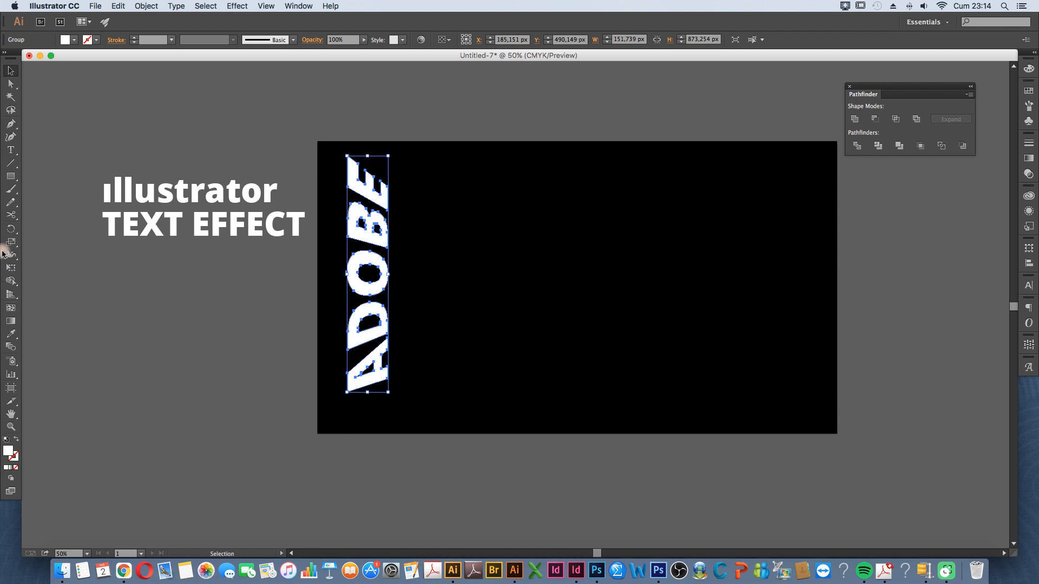
{"action": "left_click", "coordinate": [18, 270]}
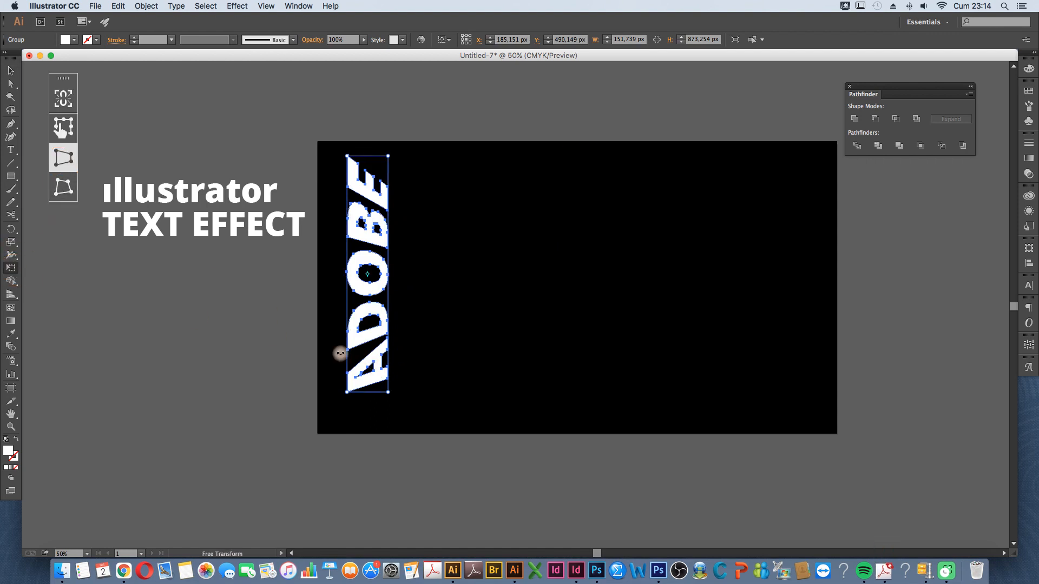
{"action": "left_click_drag", "start_coordinate": [347, 394], "coordinate": [348, 403]}
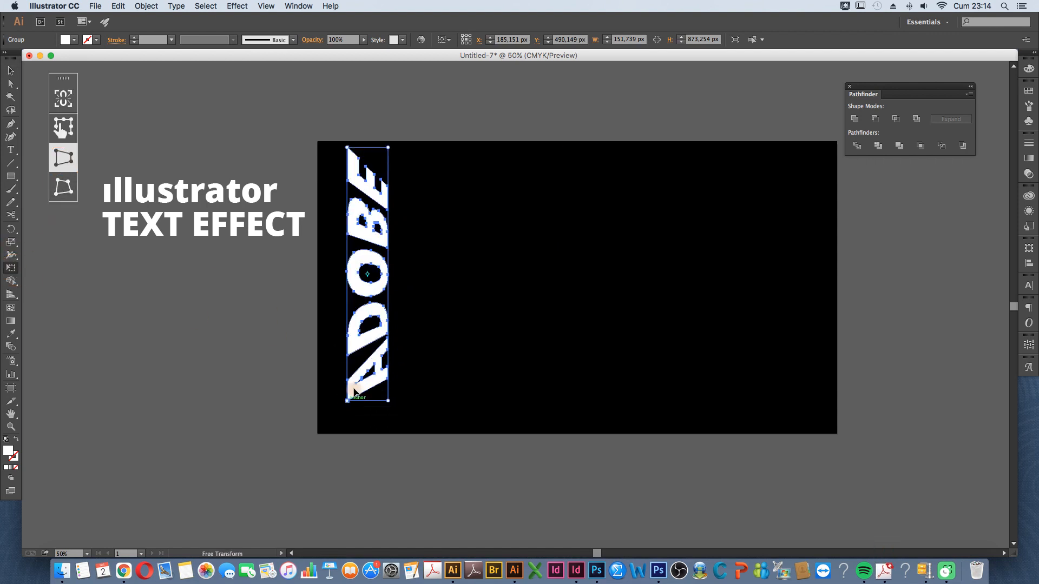
{"action": "key", "text": "v"}
{"action": "mouse_move", "coordinate": [379, 363]}
{"action": "left_mouse_down"}
{"action": "mouse_move", "coordinate": [373, 372]}
{"action": "mouse_move", "coordinate": [375, 363]}
{"action": "left_mouse_up"}
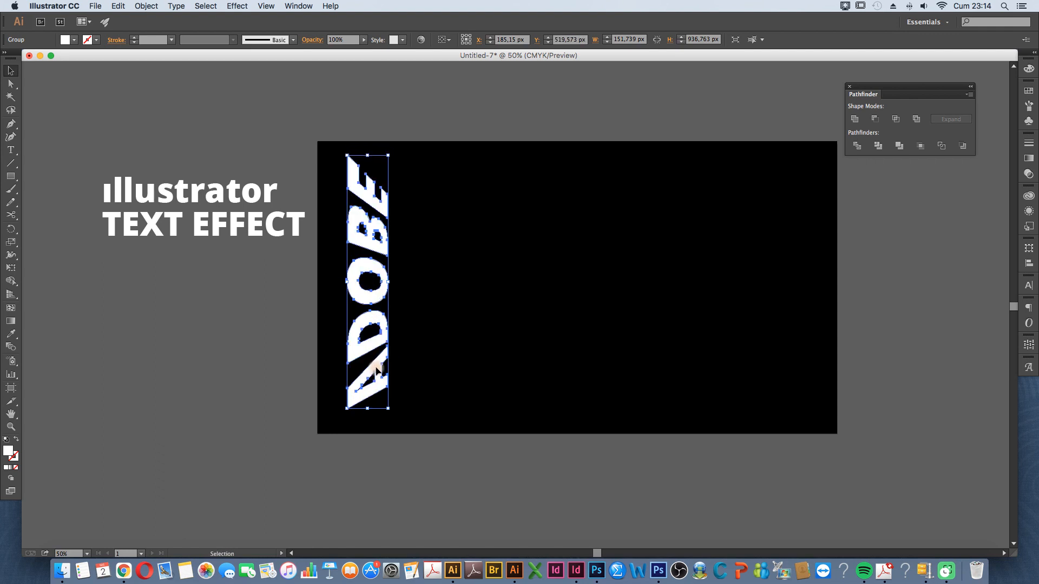
Fill the ADOBE outlines with a linear white-to-black gradient, moving the black stop to about 87%
{"action": "left_click", "coordinate": [1030, 158]}
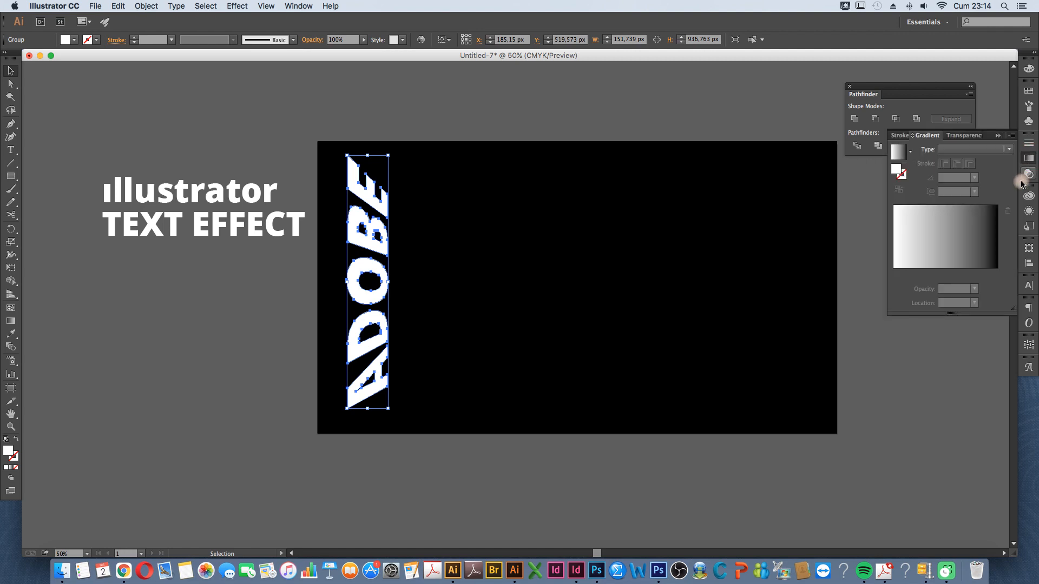
{"action": "left_click", "coordinate": [997, 256]}
{"action": "left_click_drag", "start_coordinate": [998, 277], "coordinate": [982, 277]}
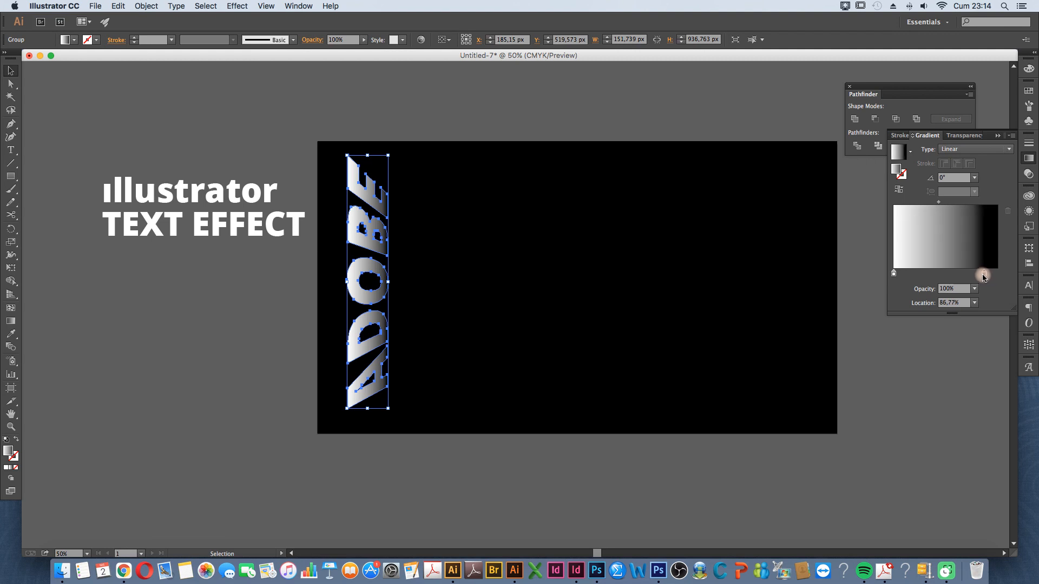
{"action": "left_click", "coordinate": [598, 279]}
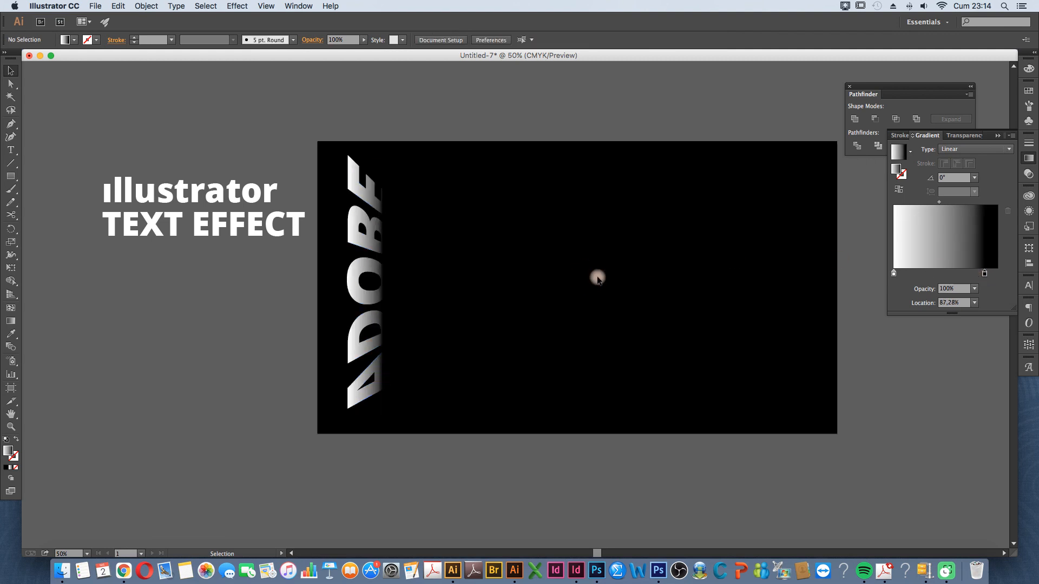
Paste a copy of ADOBE at the same position and narrow it from its left side to about 137 px wide
{"action": "left_click", "coordinate": [359, 227]}
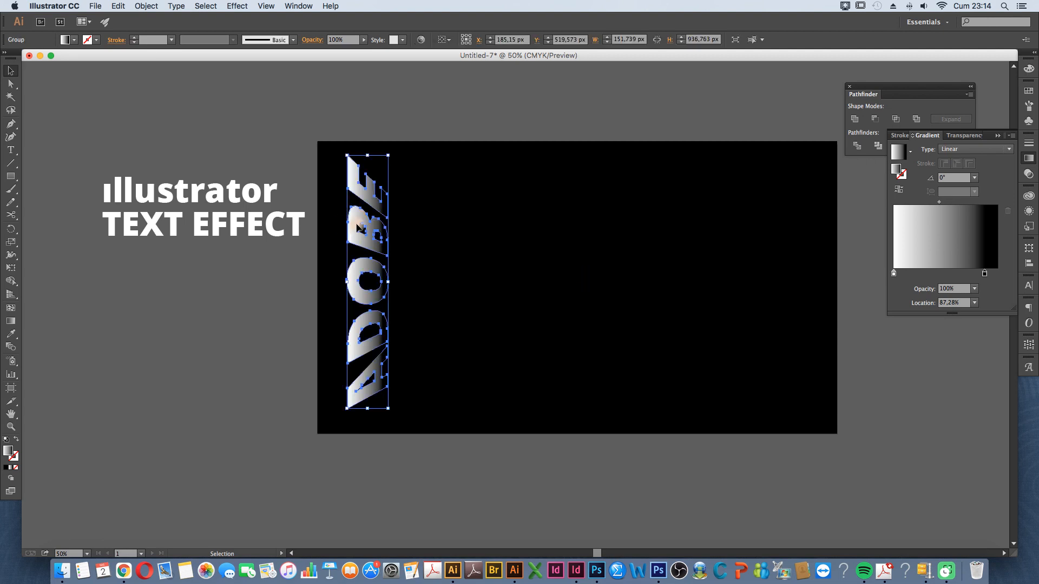
{"action": "left_click", "coordinate": [120, 10]}
{"action": "left_click", "coordinate": [128, 55]}
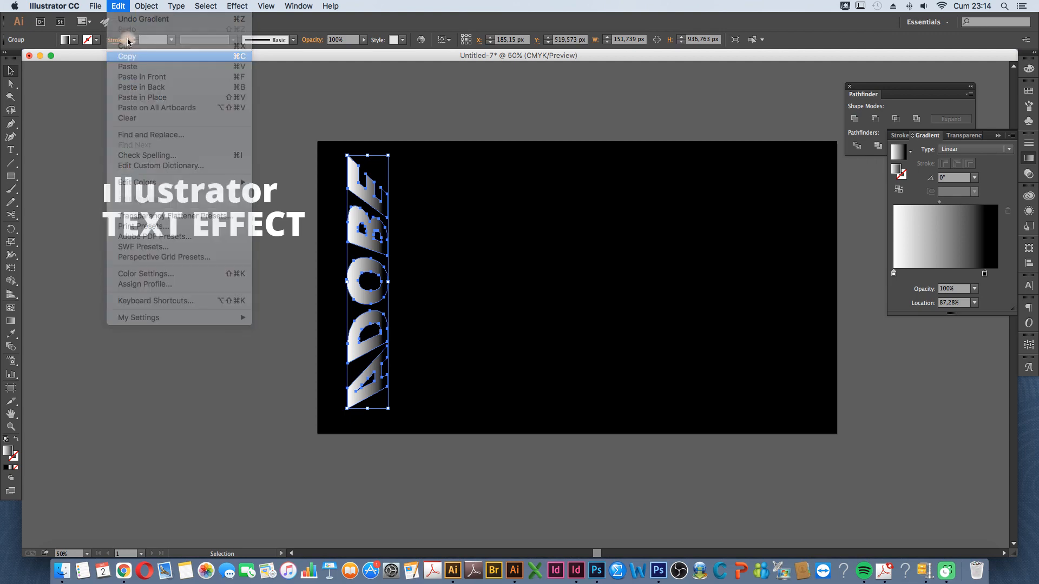
{"action": "left_click", "coordinate": [118, 6]}
{"action": "left_click", "coordinate": [142, 108]}
{"action": "left_click", "coordinate": [375, 273], "text": "super"}
{"action": "mouse_move", "coordinate": [357, 260]}
{"action": "left_mouse_down"}
{"action": "mouse_move", "coordinate": [375, 261]}
{"action": "mouse_move", "coordinate": [364, 267]}
{"action": "mouse_move", "coordinate": [362, 254]}
{"action": "left_mouse_up"}
{"action": "left_click_drag", "start_coordinate": [339, 290], "coordinate": [344, 292]}
{"action": "scroll", "coordinate": [347, 291], "scroll_direction": "down", "scroll_amount": 1}
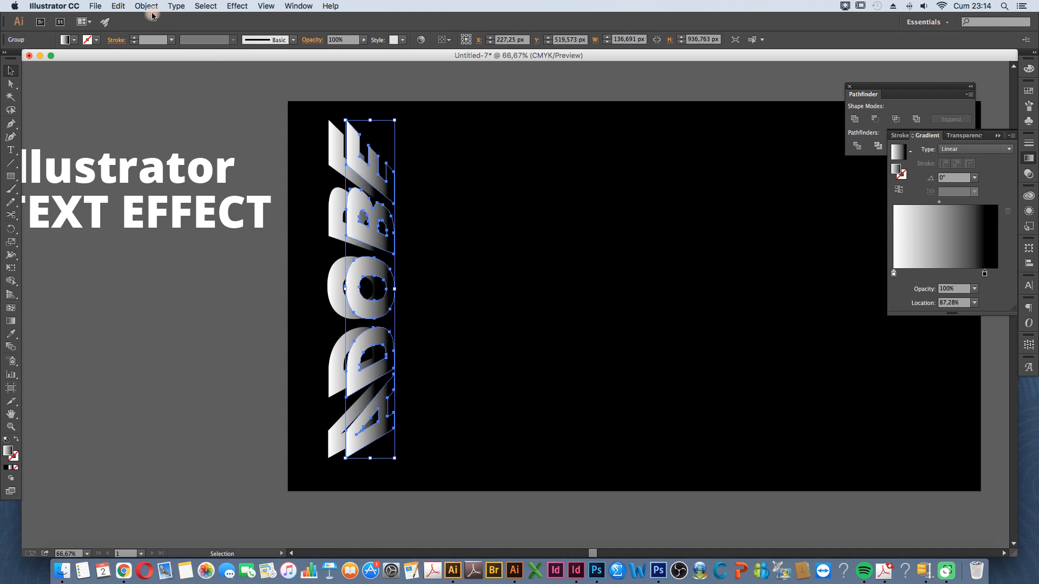
Paste a copy of the narrowed ADOBE in the same position and shrink it from its left side to about 113 px wide
{"action": "left_click", "coordinate": [118, 6]}
{"action": "left_click", "coordinate": [126, 54]}
{"action": "left_click", "coordinate": [119, 6]}
{"action": "left_click", "coordinate": [129, 107]}
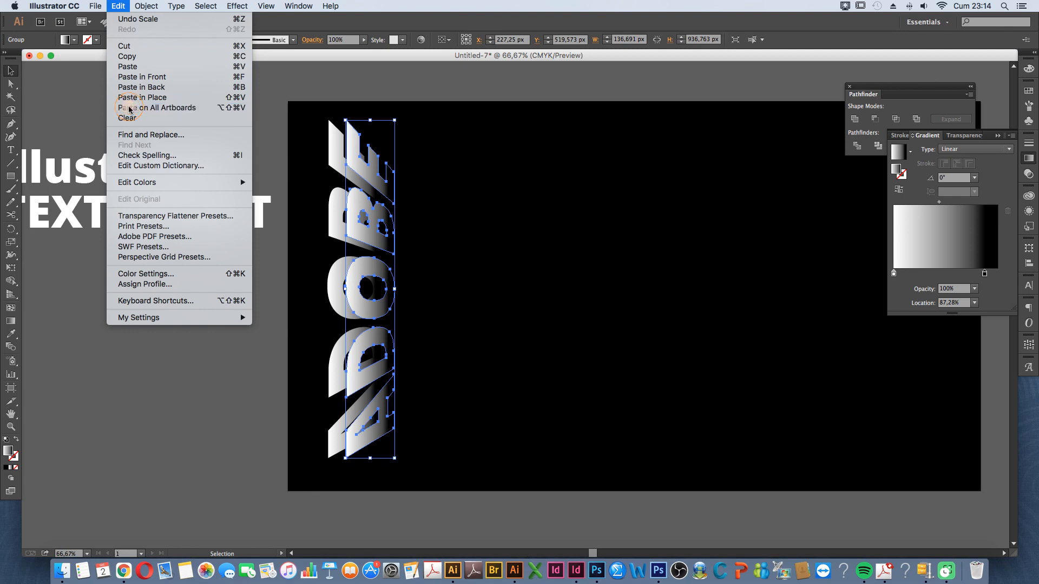
{"action": "scroll", "coordinate": [361, 284], "scroll_direction": "up", "scroll_amount": 2}
{"action": "left_click_drag", "start_coordinate": [346, 279], "coordinate": [362, 296]}
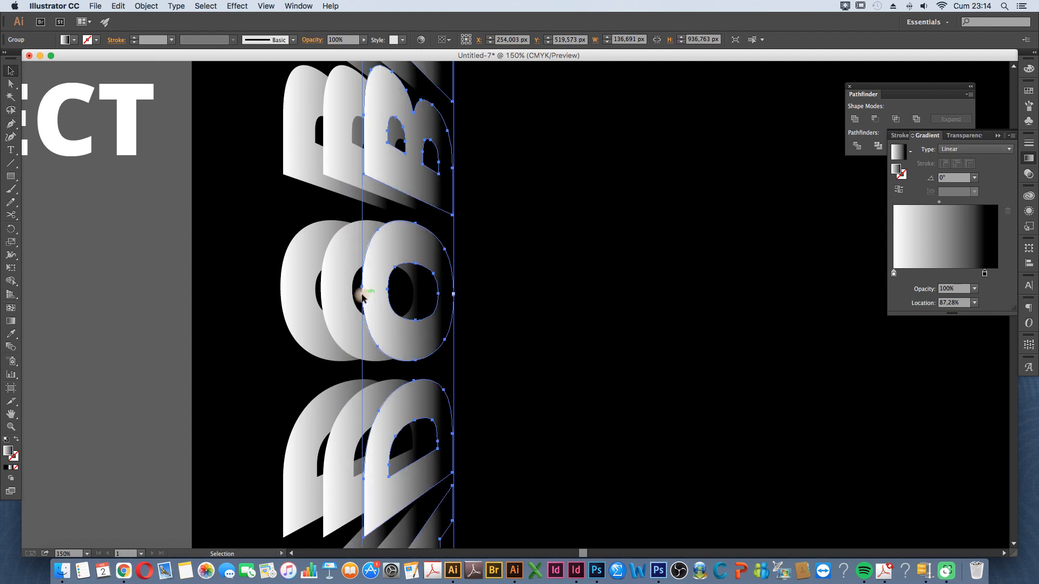
{"action": "scroll", "coordinate": [363, 296], "scroll_direction": "down", "scroll_amount": 2}
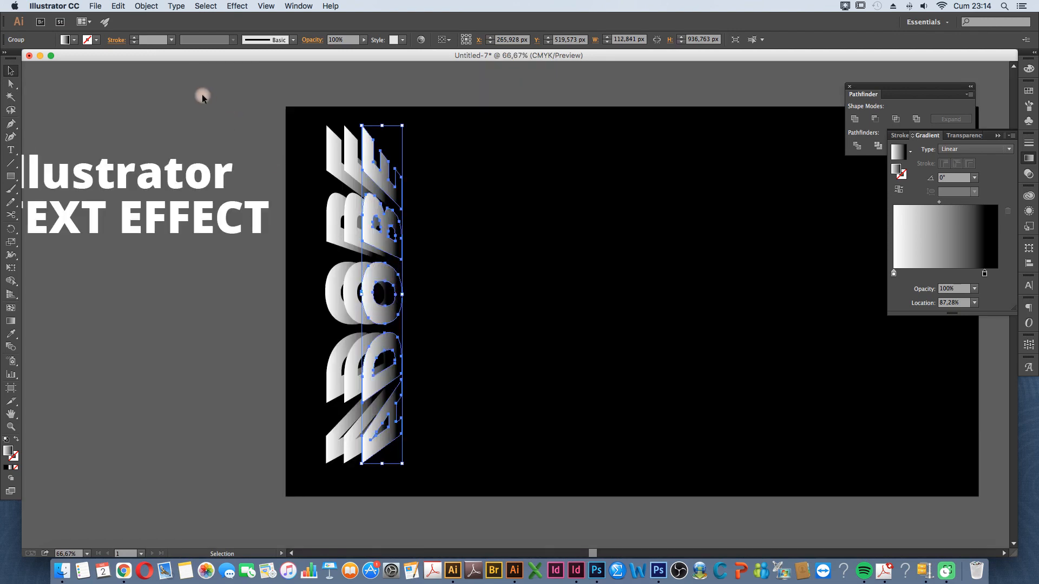
Paste a copy of the 113 px wide ADOBE in position and narrow it from its left side to about 80 px
{"action": "left_click", "coordinate": [118, 6]}
{"action": "left_click", "coordinate": [139, 56]}
{"action": "left_click", "coordinate": [119, 6]}
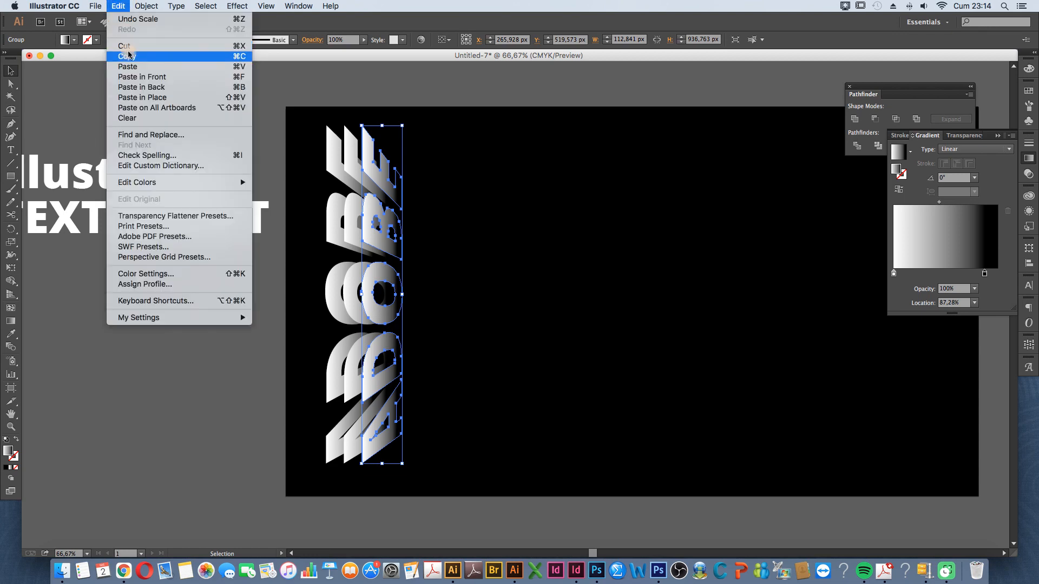
{"action": "left_click", "coordinate": [162, 106]}
{"action": "key", "text": "super+equal"}
{"action": "key", "text": "super+equal"}
{"action": "key", "text": "super+equal"}
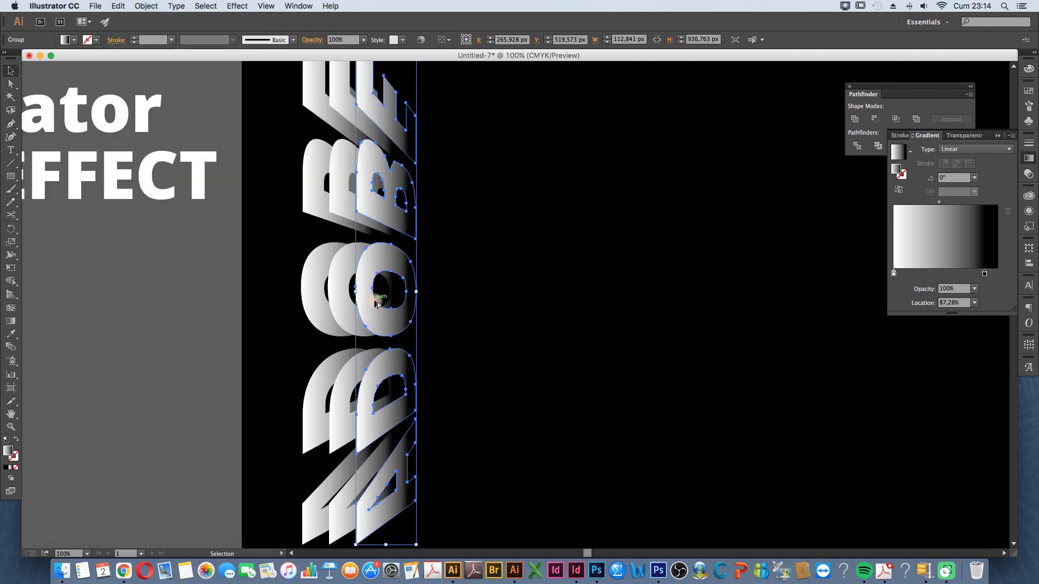
{"action": "left_click_drag", "start_coordinate": [367, 301], "coordinate": [400, 284]}
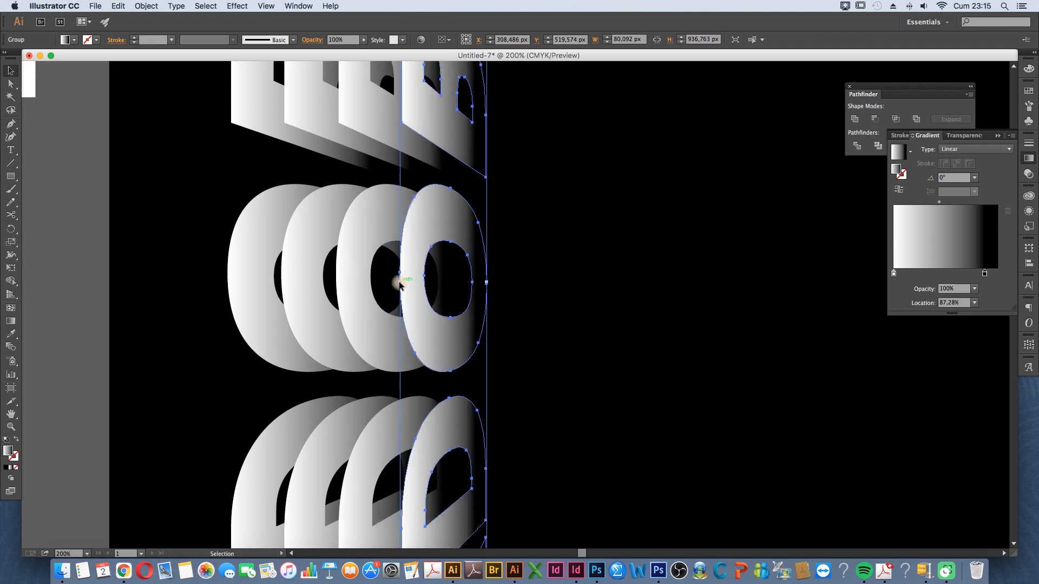
Paste a copy of the 80 px wide ADOBE in position and narrow it from its left side to about 41 px
{"action": "key", "text": "super+shift+a"}
{"action": "key", "text": "super+minus"}
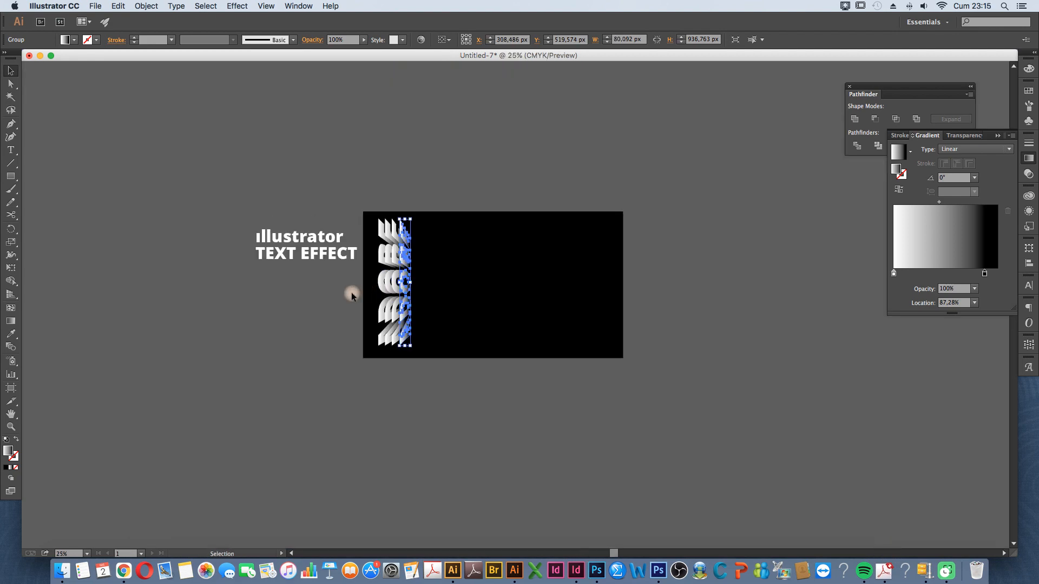
{"action": "scroll", "coordinate": [405, 294], "scroll_direction": "up", "scroll_amount": 1}
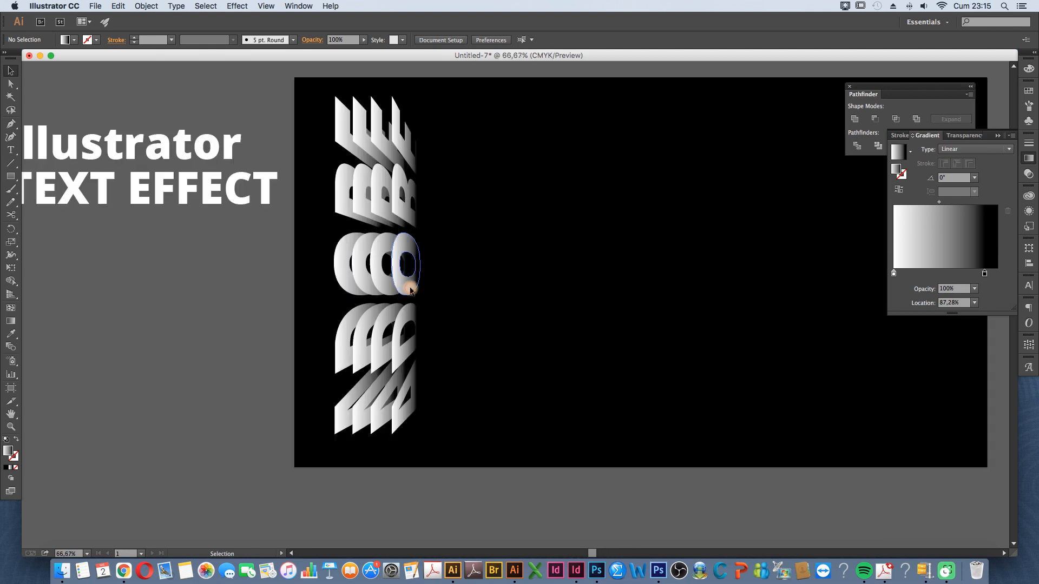
{"action": "left_click", "coordinate": [407, 279]}
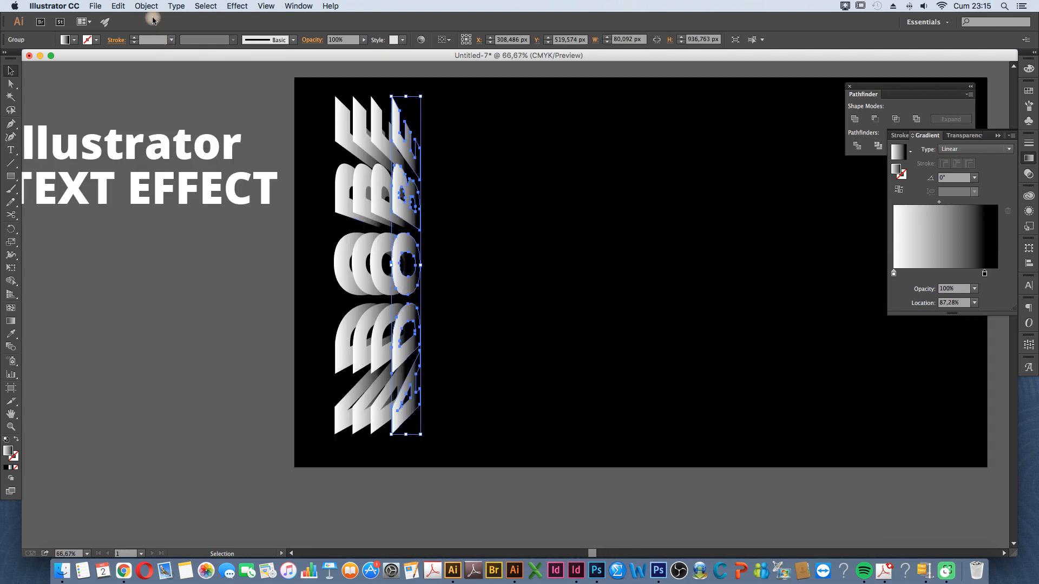
{"action": "left_click", "coordinate": [119, 7]}
{"action": "left_click", "coordinate": [130, 56]}
{"action": "left_click", "coordinate": [118, 6]}
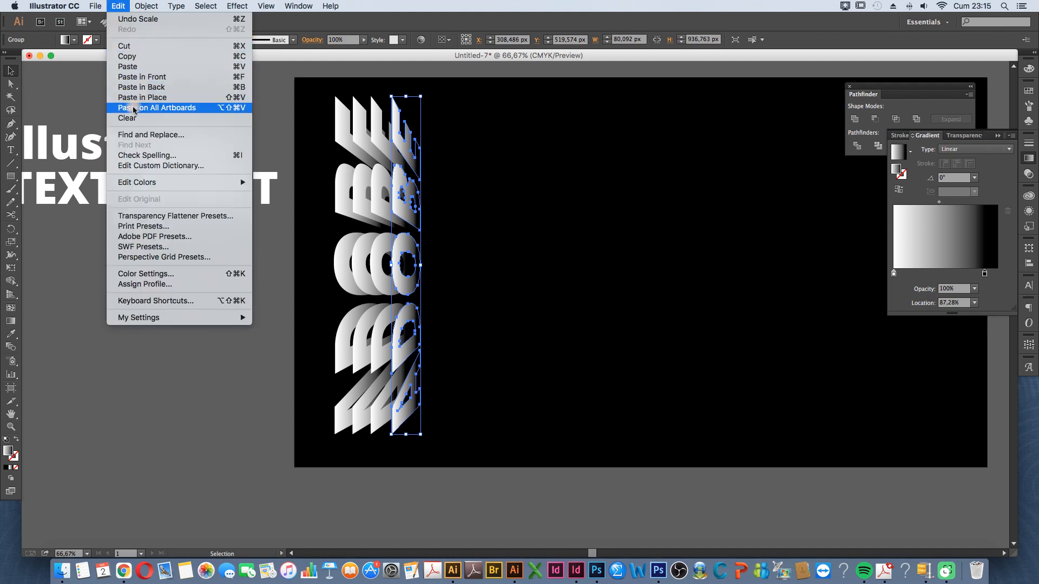
{"action": "left_click", "coordinate": [157, 108]}
{"action": "scroll", "coordinate": [408, 267], "scroll_direction": "up", "scroll_amount": 3}
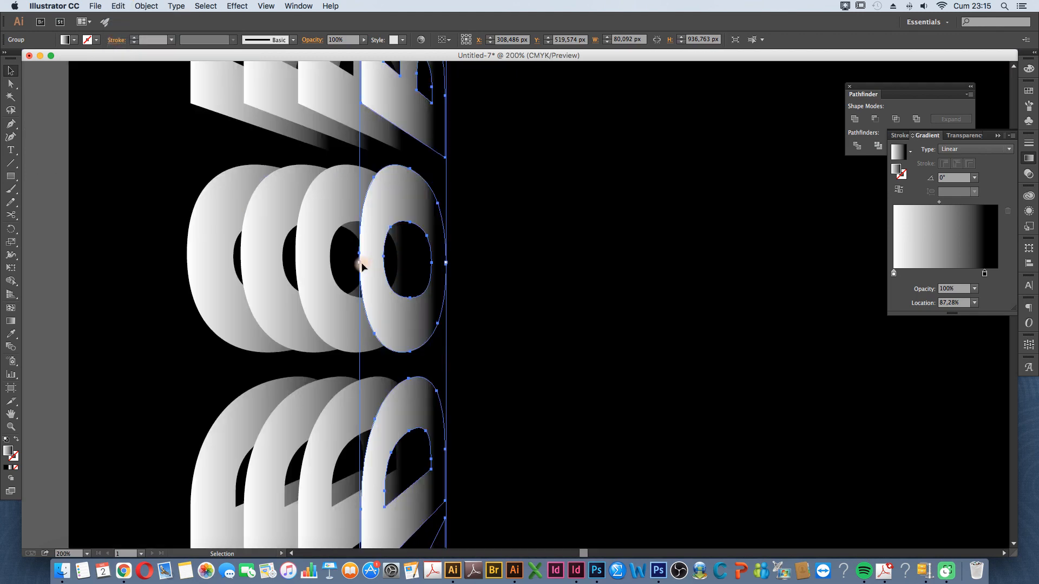
{"action": "left_click_drag", "start_coordinate": [373, 272], "coordinate": [418, 269]}
{"action": "scroll", "coordinate": [424, 265], "scroll_direction": "down", "scroll_amount": 2}
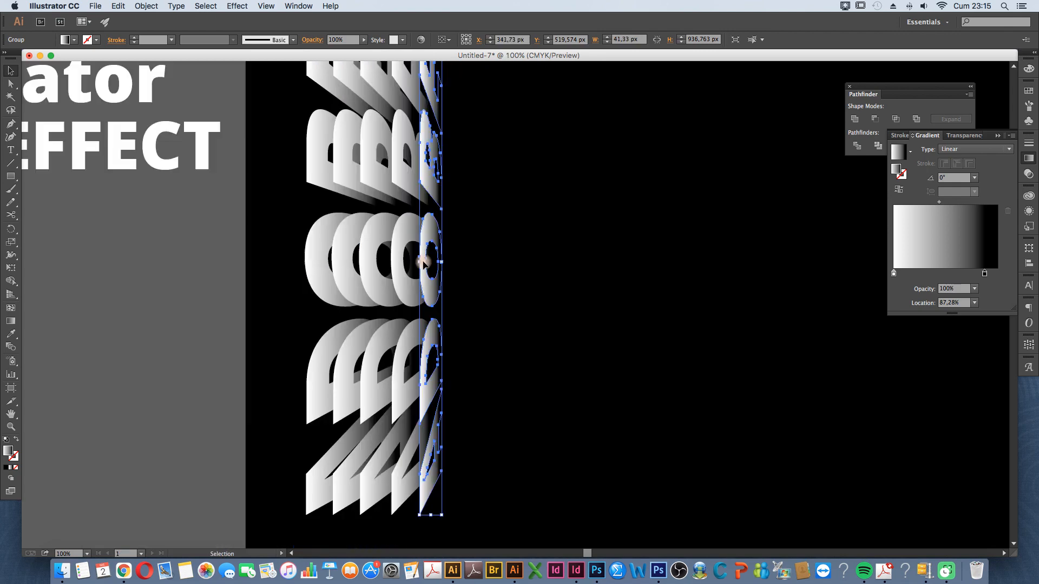
Select all five stacked ADOBE layers and duplicate them just to the right of the originals
{"action": "left_click", "coordinate": [314, 223]}
{"action": "scroll", "coordinate": [313, 222], "scroll_direction": "down", "scroll_amount": 1}
{"action": "left_click_drag", "start_coordinate": [294, 84], "coordinate": [449, 437]}
{"action": "left_click_drag", "start_coordinate": [389, 338], "coordinate": [486, 338]}
Reflect the duplicated ADOBE stack across the vertical axis
{"action": "right_click", "coordinate": [464, 306]}
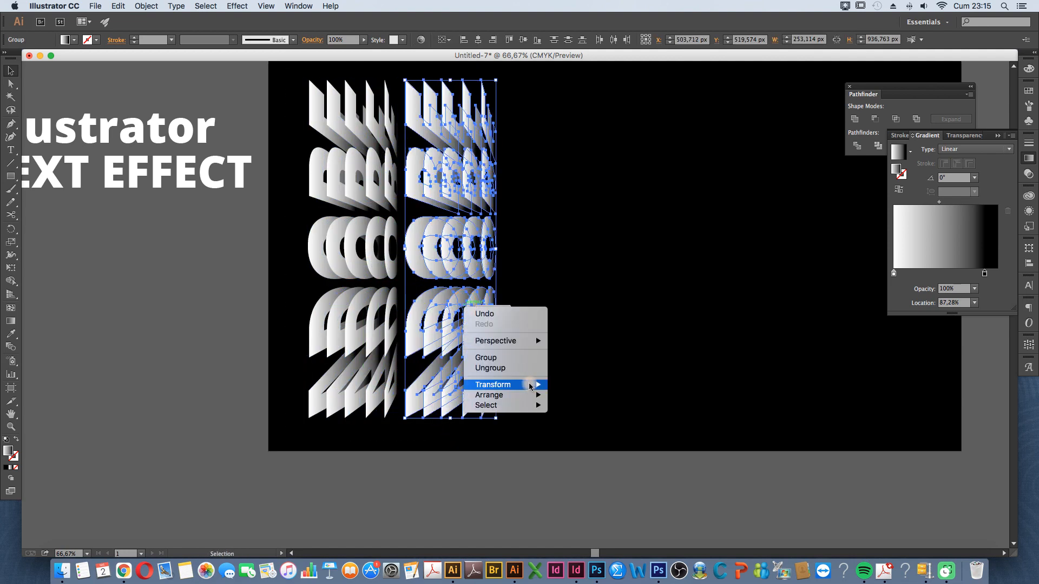
{"action": "mouse_move", "coordinate": [533, 382]}
{"action": "left_click", "coordinate": [575, 422]}
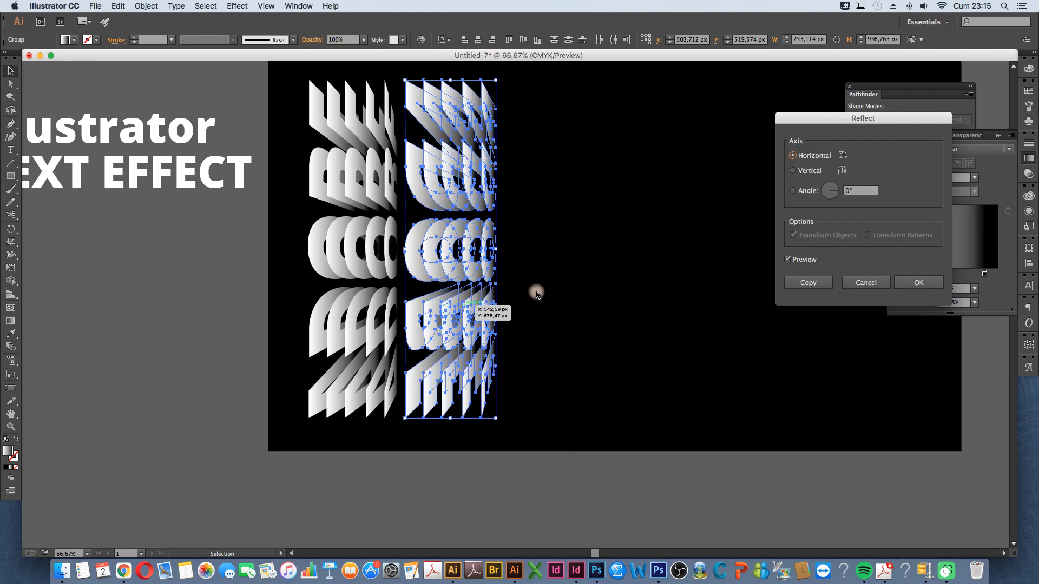
{"action": "left_click", "coordinate": [793, 170]}
{"action": "left_click", "coordinate": [918, 282]}
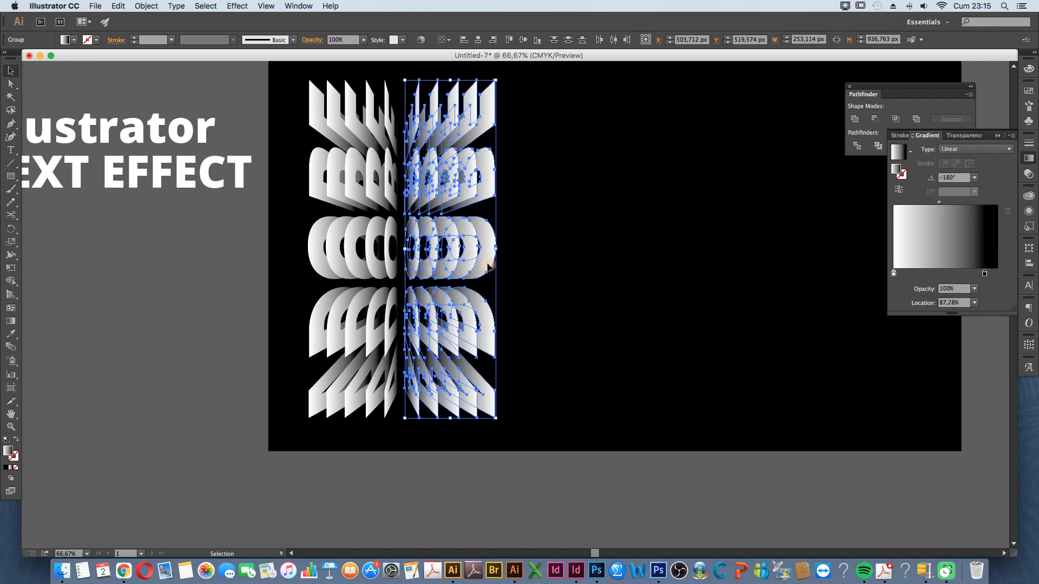
Move the mirrored ADOBE stack left until it meets the original stack along the dark center, then deselect it
{"action": "scroll", "coordinate": [409, 267], "scroll_direction": "up", "scroll_amount": 2}
{"action": "left_click_drag", "start_coordinate": [419, 274], "coordinate": [402, 276]}
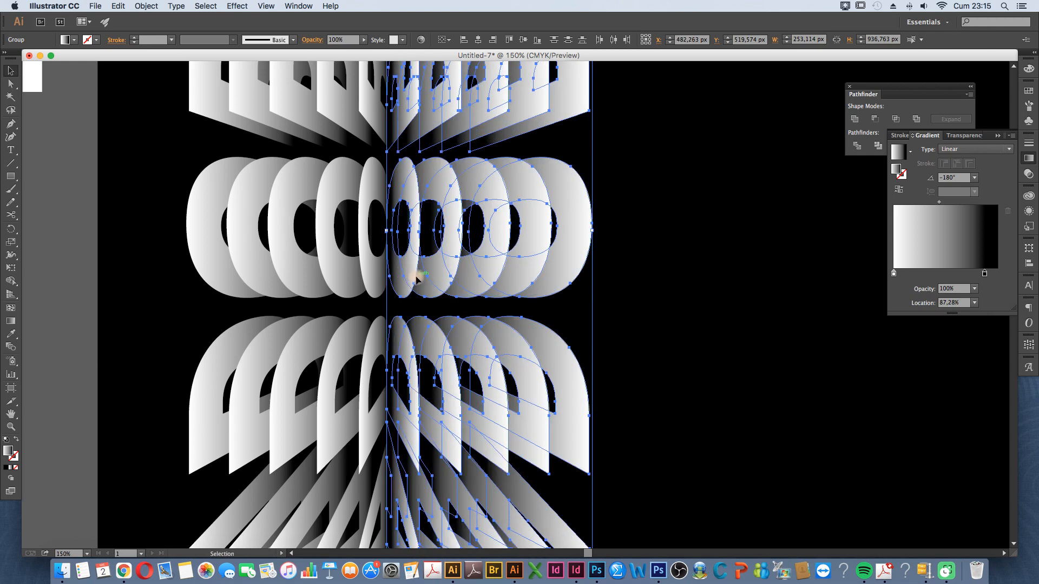
{"action": "left_click", "coordinate": [626, 265]}
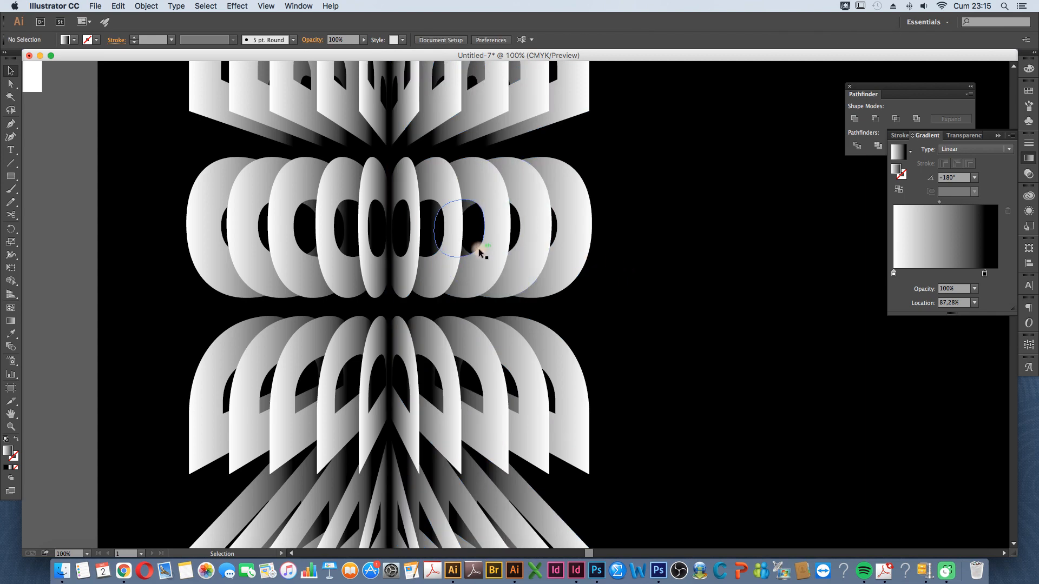
{"action": "scroll", "coordinate": [478, 248], "scroll_direction": "down", "scroll_amount": 1}
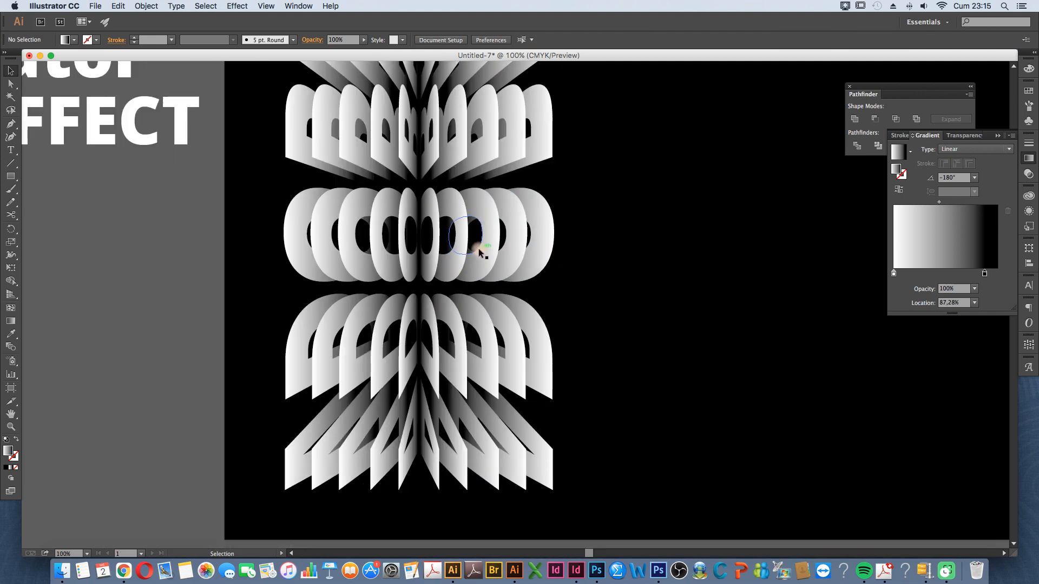
{"action": "scroll", "coordinate": [478, 249], "scroll_direction": "down", "scroll_amount": 1}
{"action": "scroll", "coordinate": [479, 251], "scroll_direction": "right", "scroll_amount": 2}
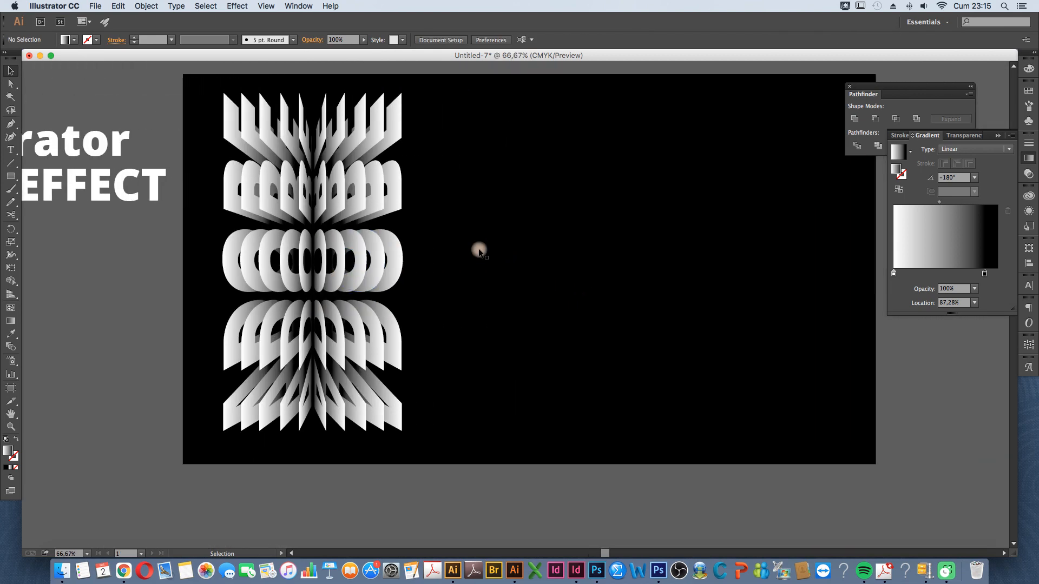
{"action": "scroll", "coordinate": [479, 252], "scroll_direction": "left", "scroll_amount": 3}
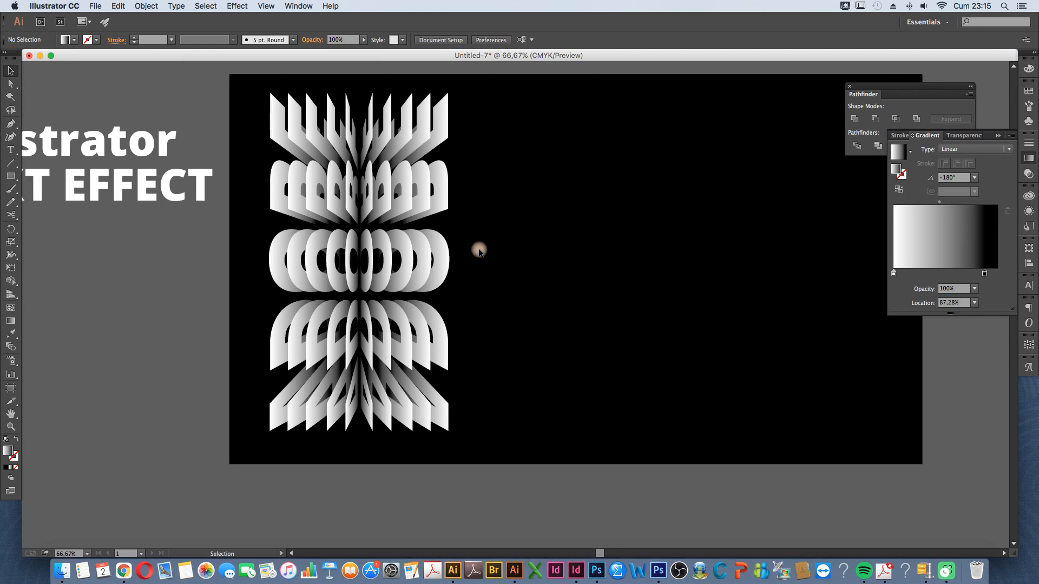
Move the "illustrator" text onto the upper right part of the artboard
{"action": "left_click_drag", "start_coordinate": [108, 154], "coordinate": [661, 167]}
{"action": "key", "text": "super+minus"}
{"action": "key", "text": "super+minus"}
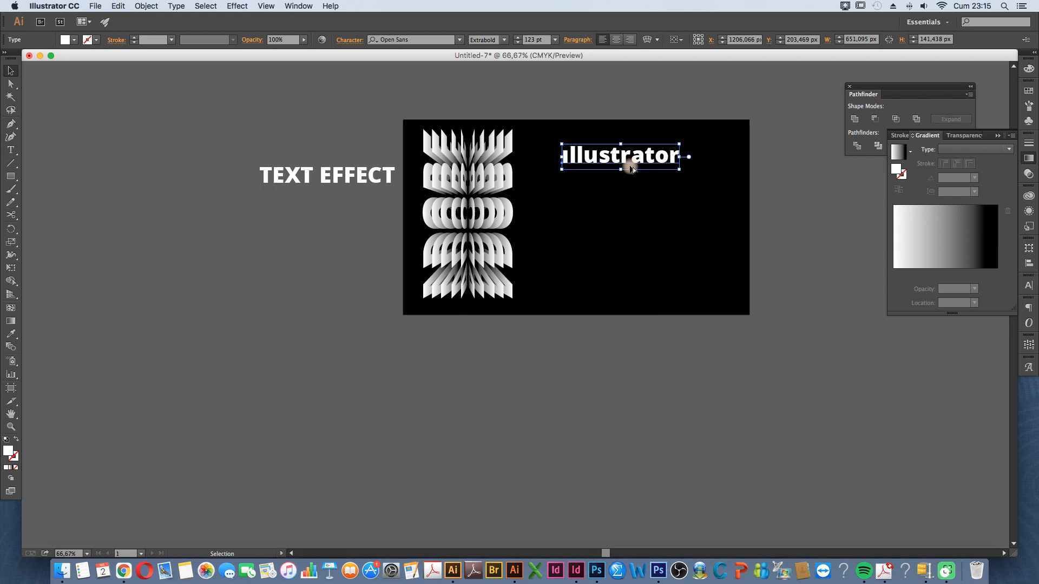
Enlarge the "illustrator" text to about 164 pt and center it in the empty area beside the ADOBE artwork
{"action": "scroll", "coordinate": [632, 168], "scroll_direction": "up", "scroll_amount": 3}
{"action": "scroll", "coordinate": [632, 167], "scroll_direction": "down", "scroll_amount": 1}
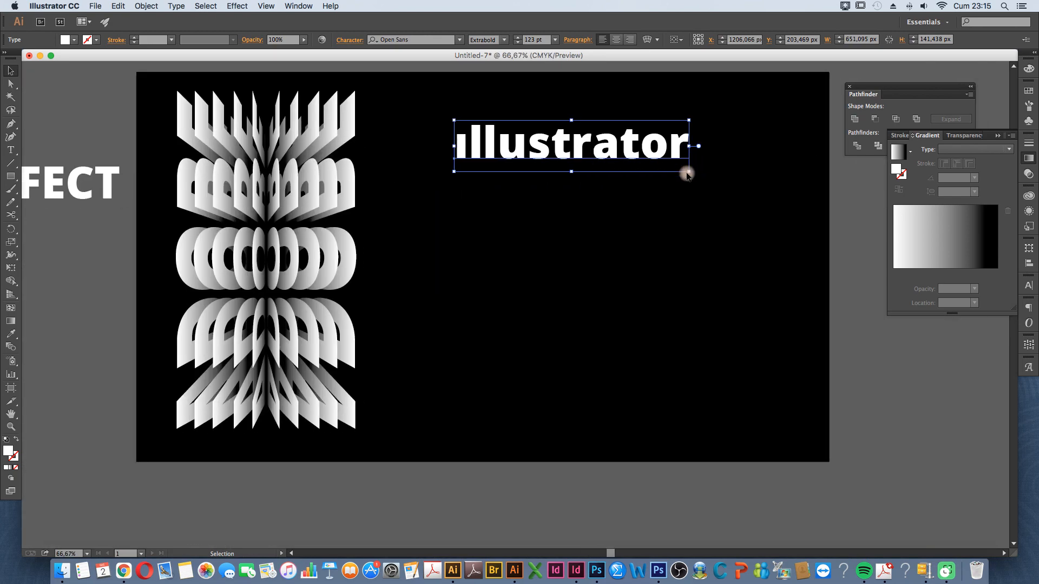
{"action": "left_click_drag", "start_coordinate": [688, 173], "coordinate": [728, 182]}
{"action": "left_click_drag", "start_coordinate": [630, 155], "coordinate": [648, 156]}
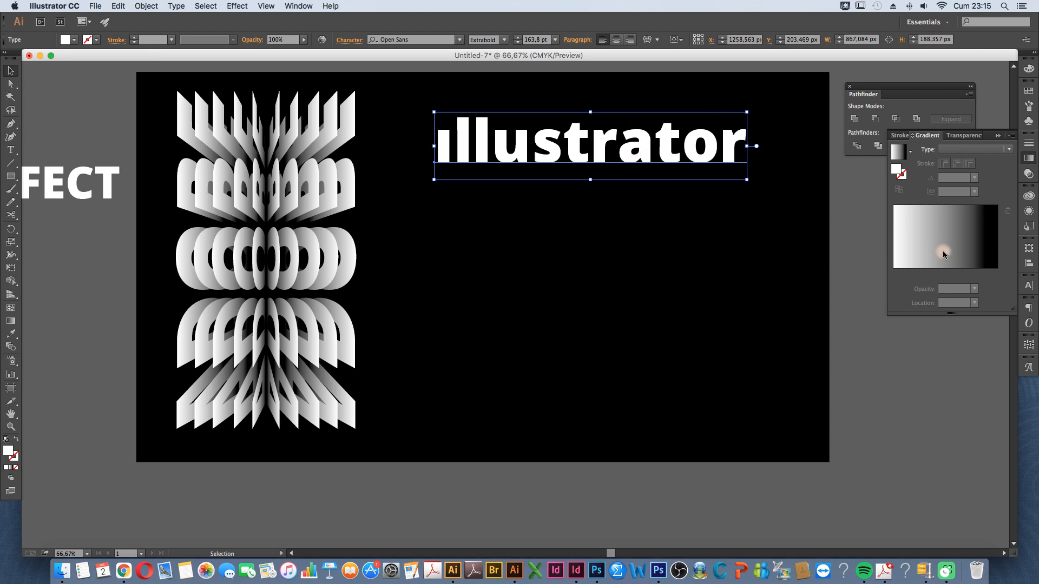
Convert the "illustrator" text to outlines and fill its letters with the white-to-black linear gradient
{"action": "left_click", "coordinate": [988, 255]}
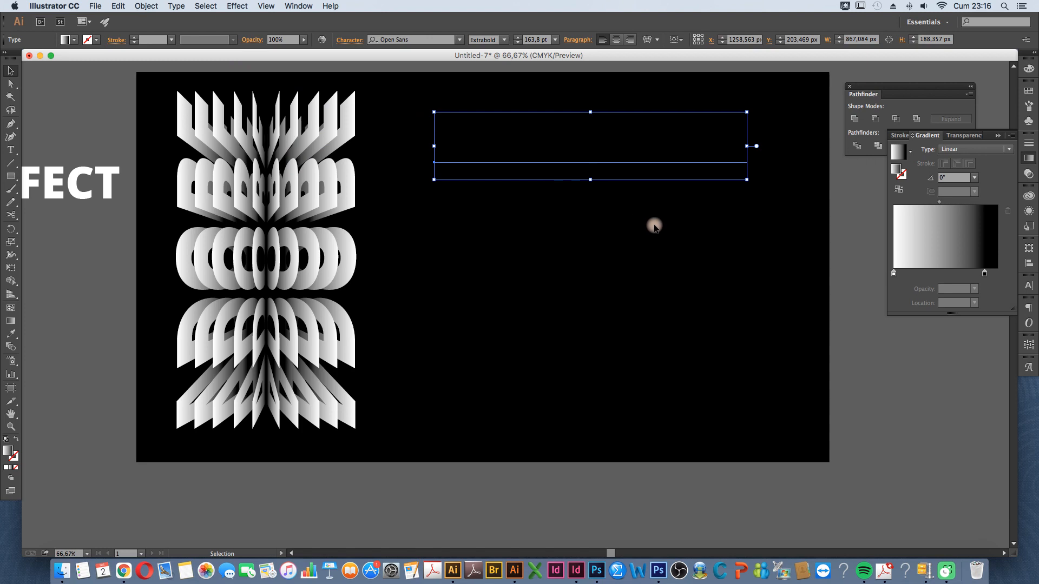
{"action": "key", "text": "super+z"}
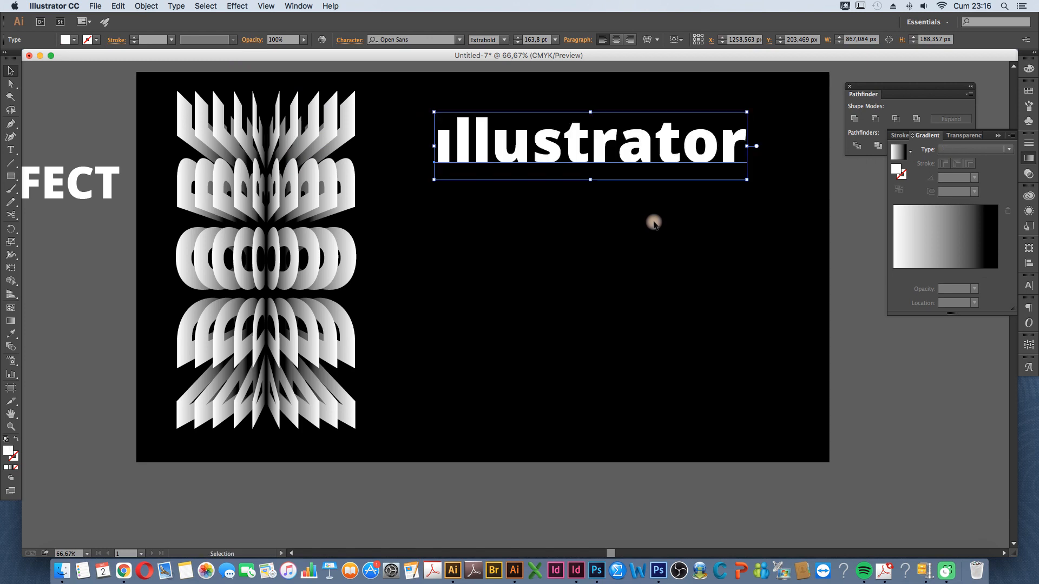
{"action": "right_click", "coordinate": [601, 144]}
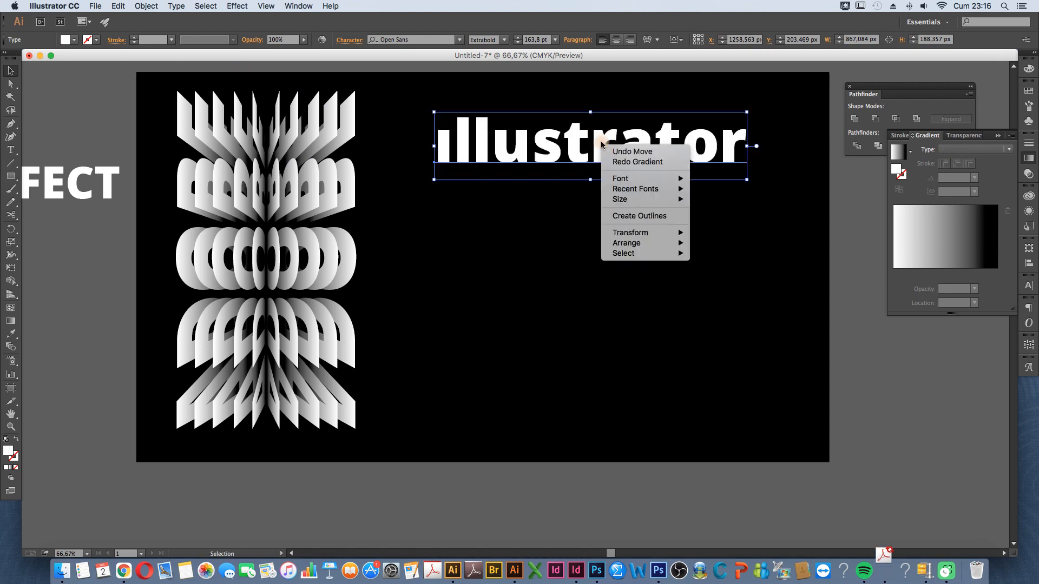
{"action": "left_click", "coordinate": [633, 216]}
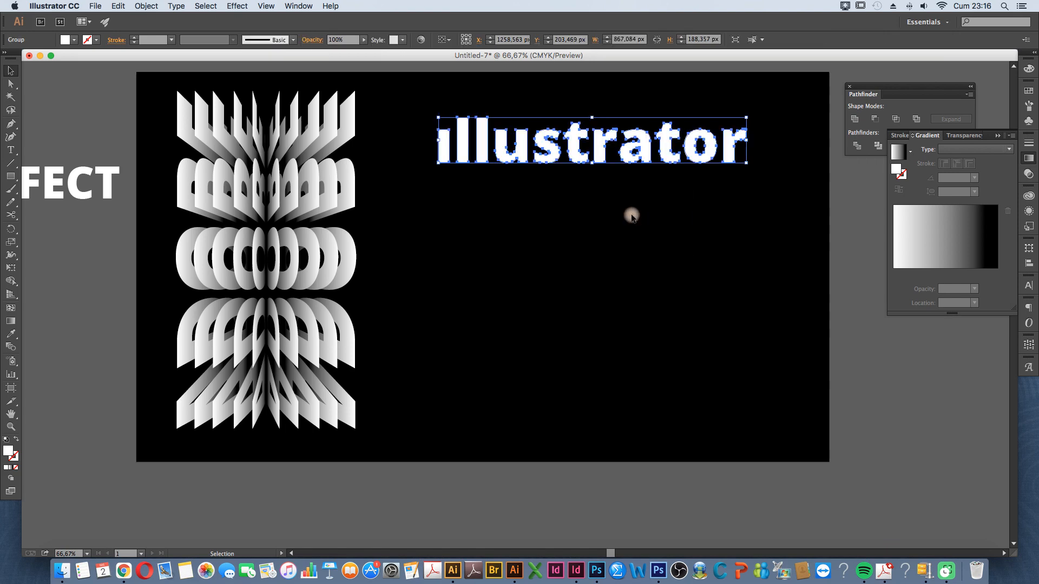
{"action": "left_click", "coordinate": [993, 249]}
{"action": "left_click", "coordinate": [674, 222]}
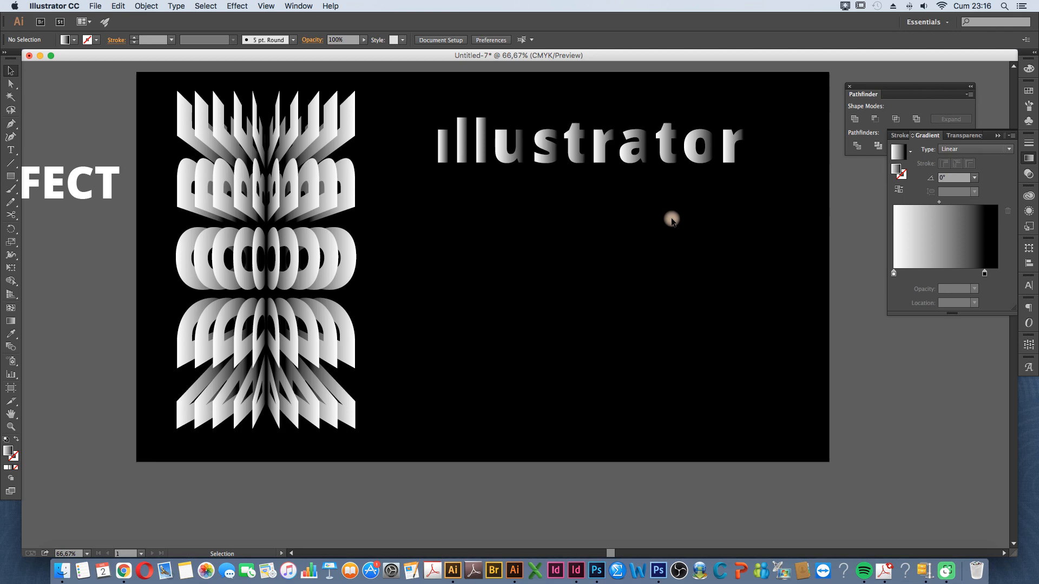
Duplicate the outlined "illustrator" word directly below the original and reflect the copy across the horizontal axis
{"action": "left_click_drag", "start_coordinate": [596, 162], "coordinate": [595, 207]}
{"action": "right_click", "coordinate": [595, 206]}
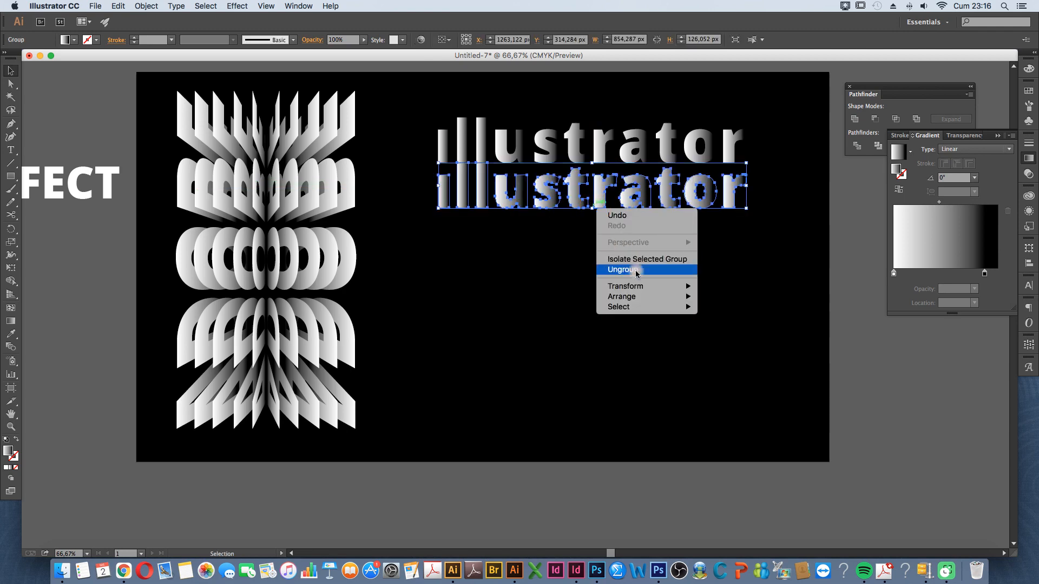
{"action": "mouse_move", "coordinate": [635, 286]}
{"action": "left_click", "coordinate": [728, 324]}
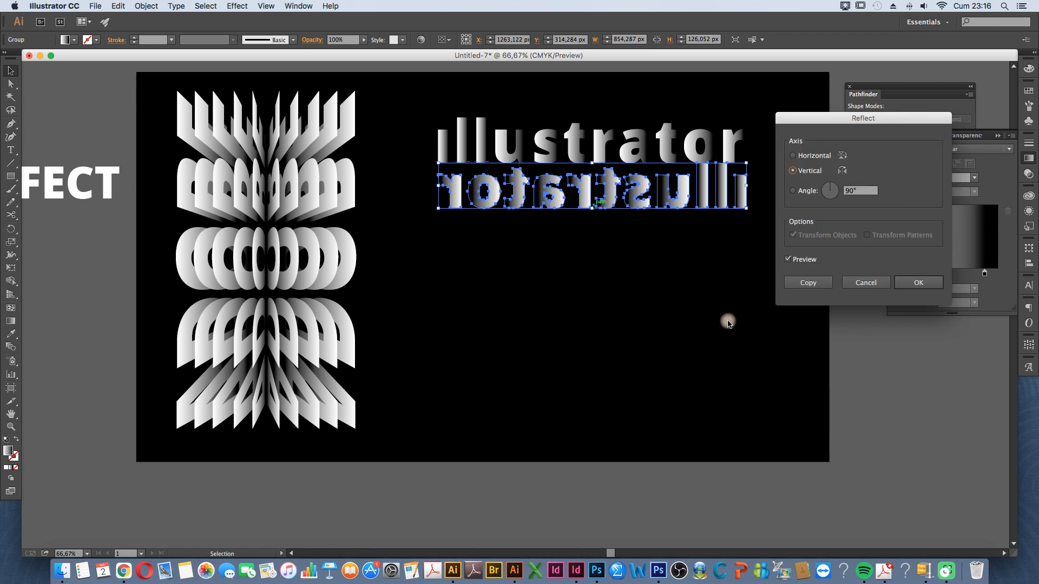
{"action": "left_click", "coordinate": [798, 156]}
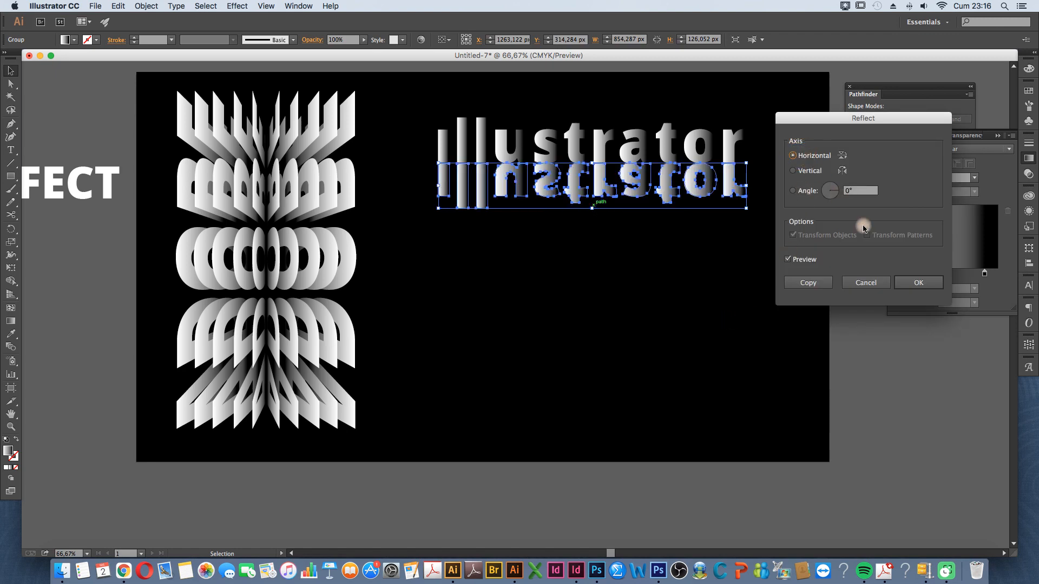
{"action": "left_click", "coordinate": [916, 282]}
Cover the reflected word with a gradient rectangle about 1023 by 126 px, set its gradient angle to 90°, and adjust the gradient's extent
{"action": "left_click", "coordinate": [10, 176]}
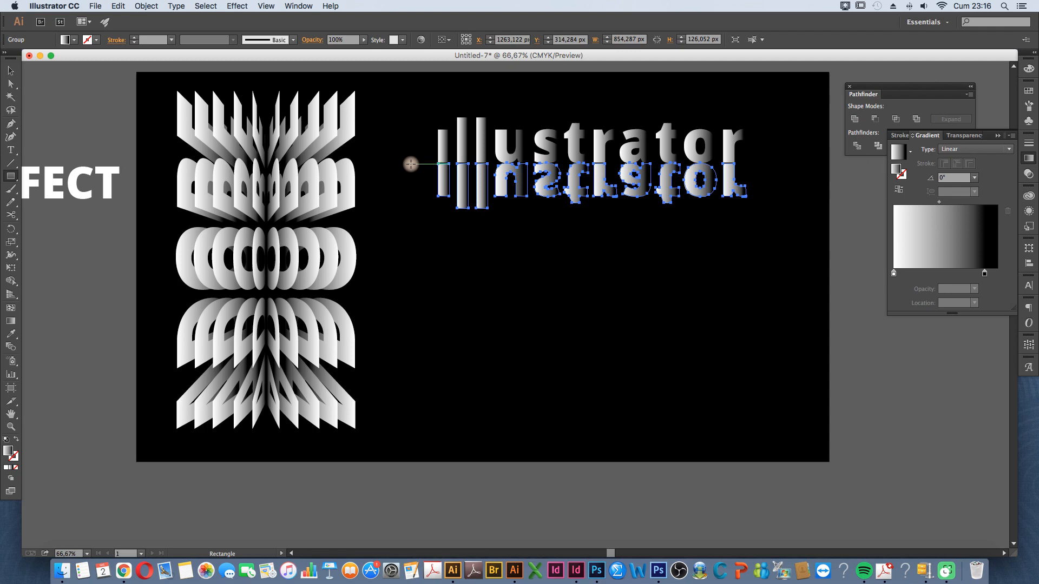
{"action": "left_click_drag", "start_coordinate": [410, 163], "coordinate": [778, 208]}
{"action": "left_click", "coordinate": [973, 178]}
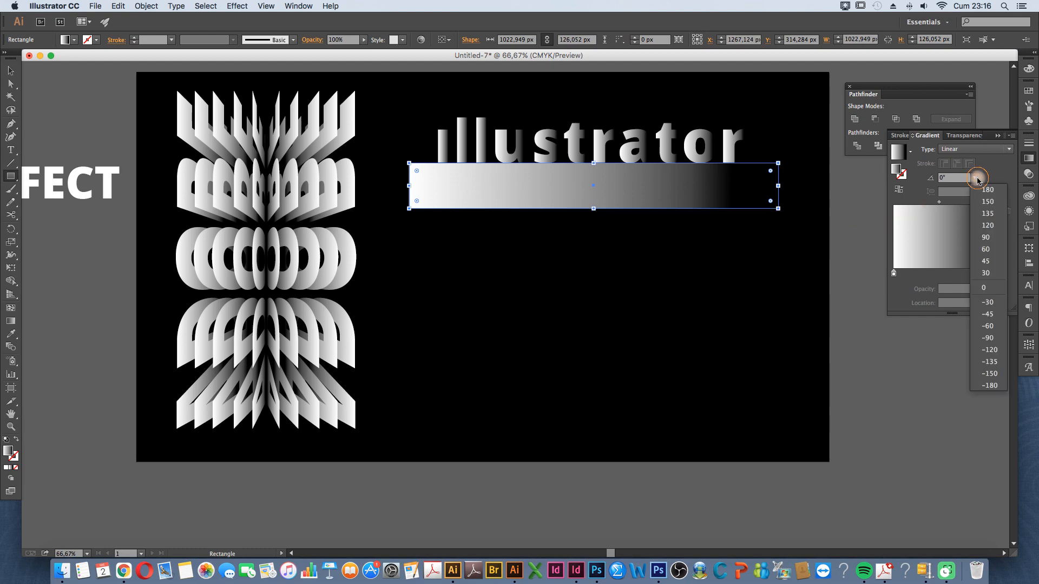
{"action": "left_click", "coordinate": [986, 233]}
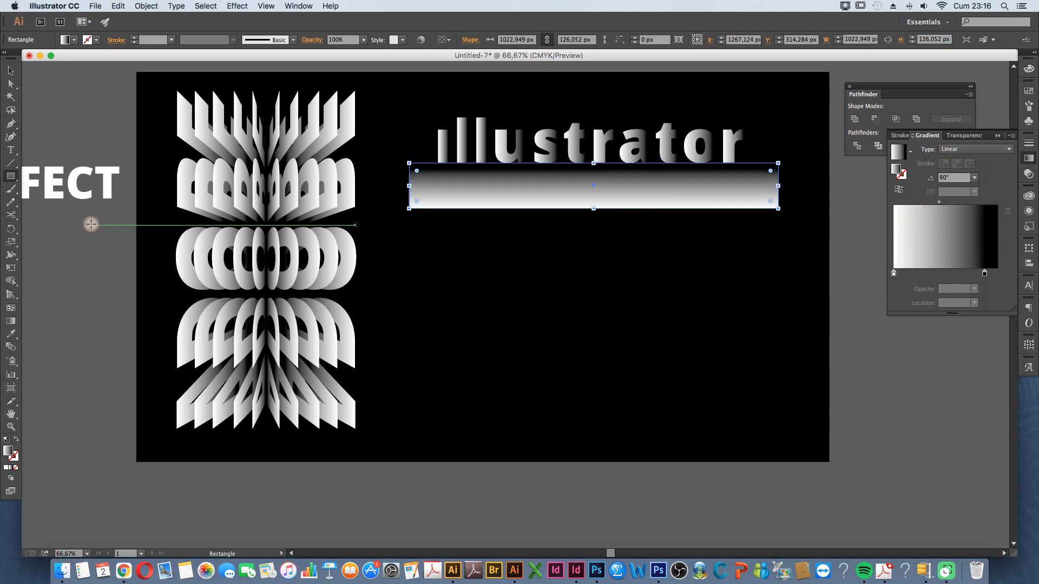
{"action": "left_click", "coordinate": [11, 323]}
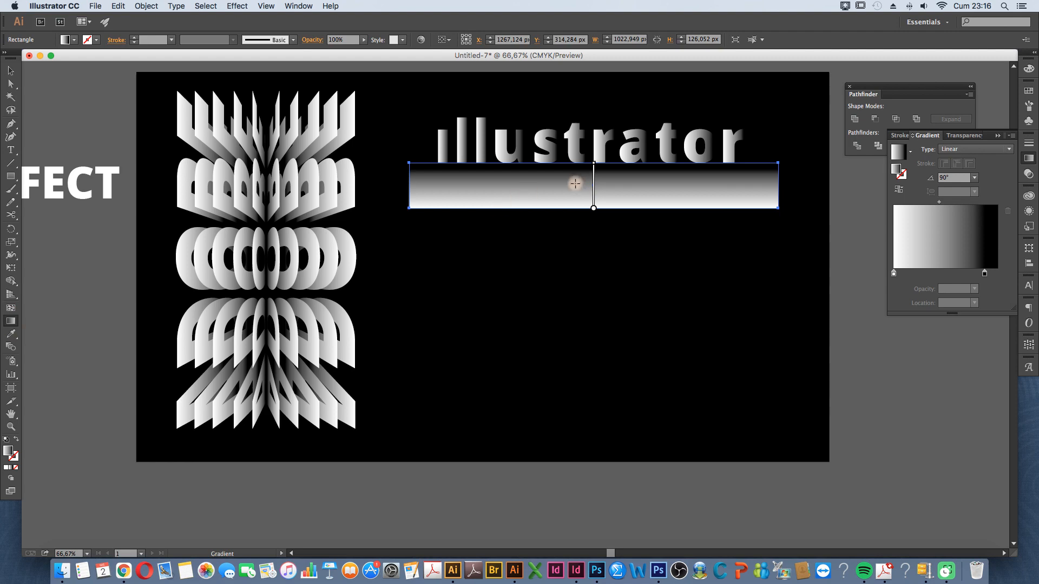
{"action": "left_click_drag", "start_coordinate": [594, 184], "coordinate": [592, 190]}
Select the gradient rectangle with the reflected word and make an opacity mask from them
{"action": "key", "text": "v"}
{"action": "left_click", "coordinate": [650, 244]}
{"action": "left_click_drag", "start_coordinate": [792, 220], "coordinate": [401, 174]}
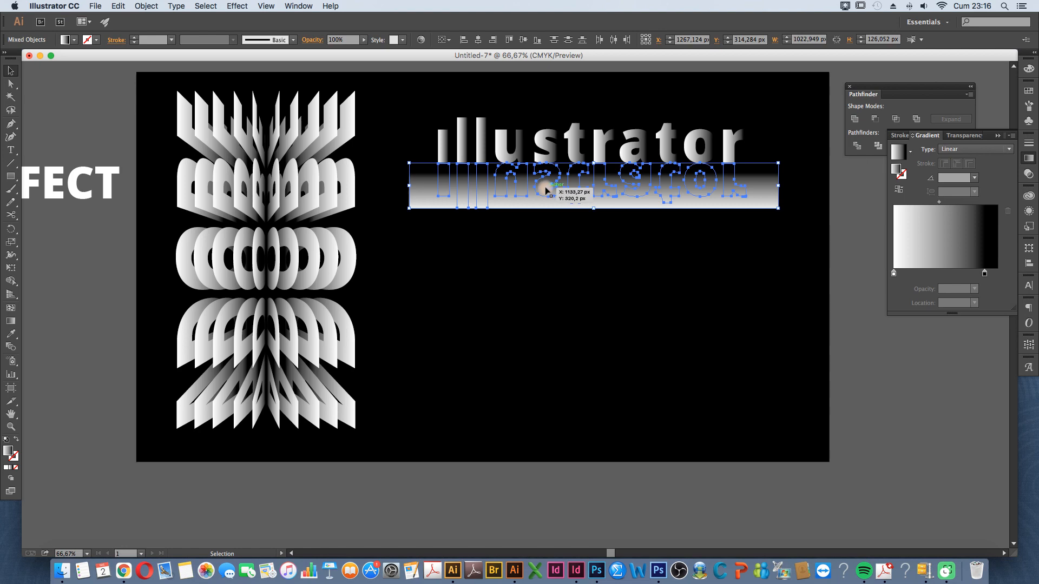
{"action": "left_click", "coordinate": [1026, 177]}
{"action": "left_click", "coordinate": [987, 167]}
{"action": "left_click", "coordinate": [757, 265]}
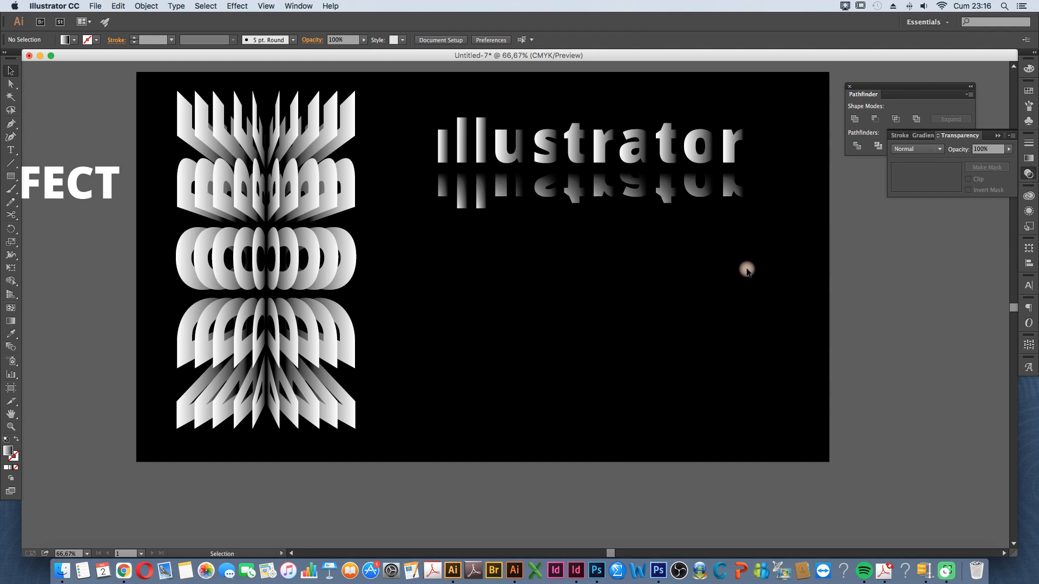
Move the "TEXT EFFECT" text onto the artboard below the reflected word and convert it to outlines
{"action": "left_click_drag", "start_coordinate": [51, 191], "coordinate": [658, 292]}
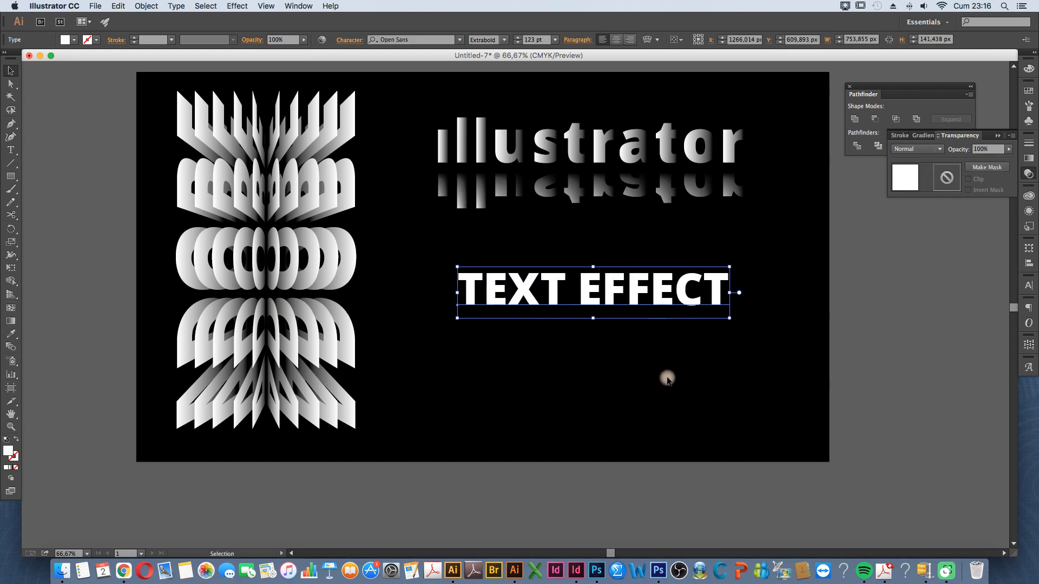
{"action": "right_click", "coordinate": [659, 296]}
{"action": "mouse_move", "coordinate": [700, 333]}
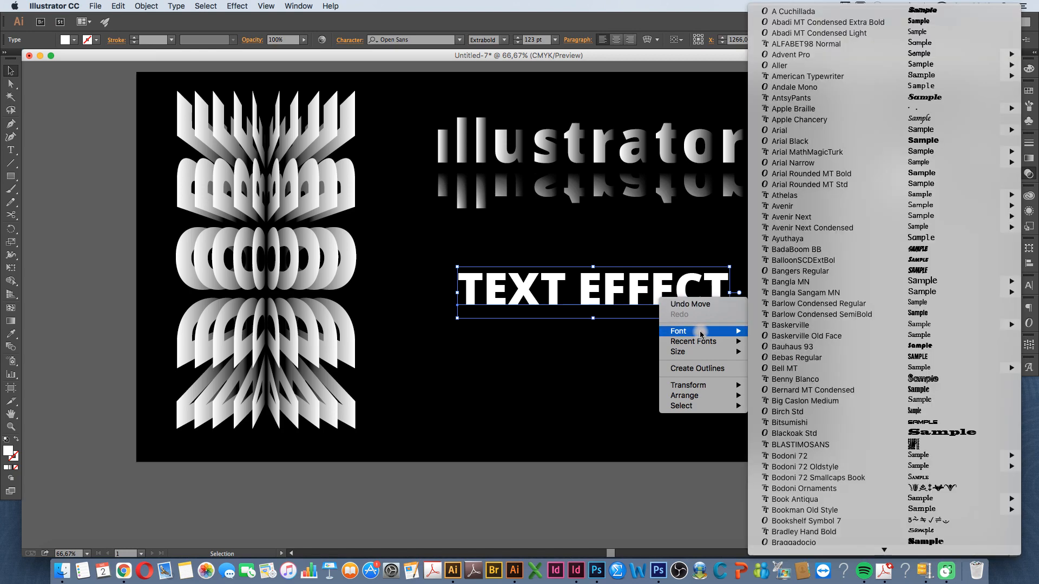
{"action": "left_click", "coordinate": [695, 370]}
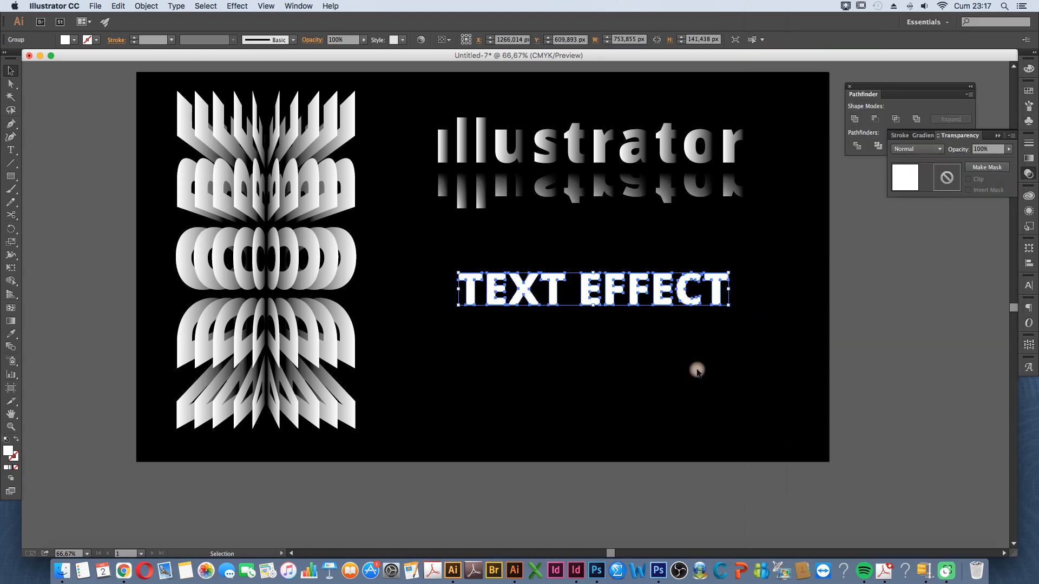
{"action": "left_click", "coordinate": [698, 371]}
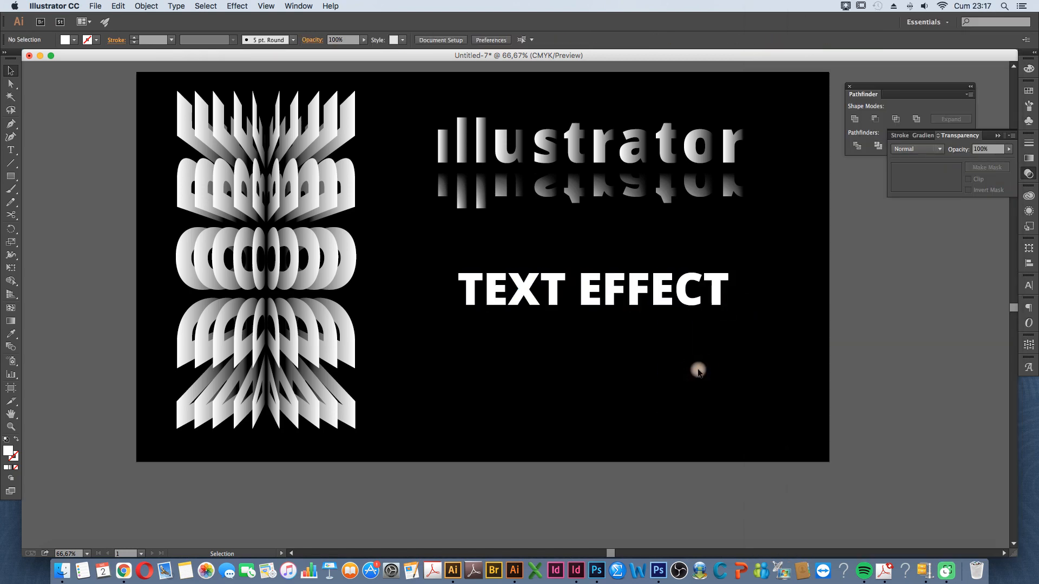
Draw a white rectangle about 809 by 90 px that covers the "TEXT EFFECT" letters and align it with their height
{"action": "left_click", "coordinate": [11, 176]}
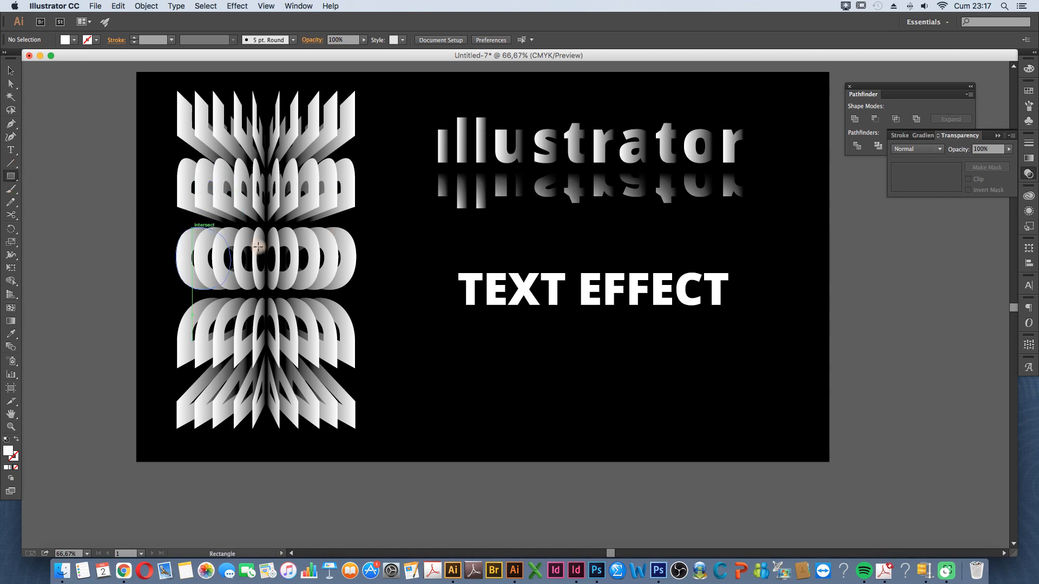
{"action": "left_click_drag", "start_coordinate": [430, 274], "coordinate": [730, 301]}
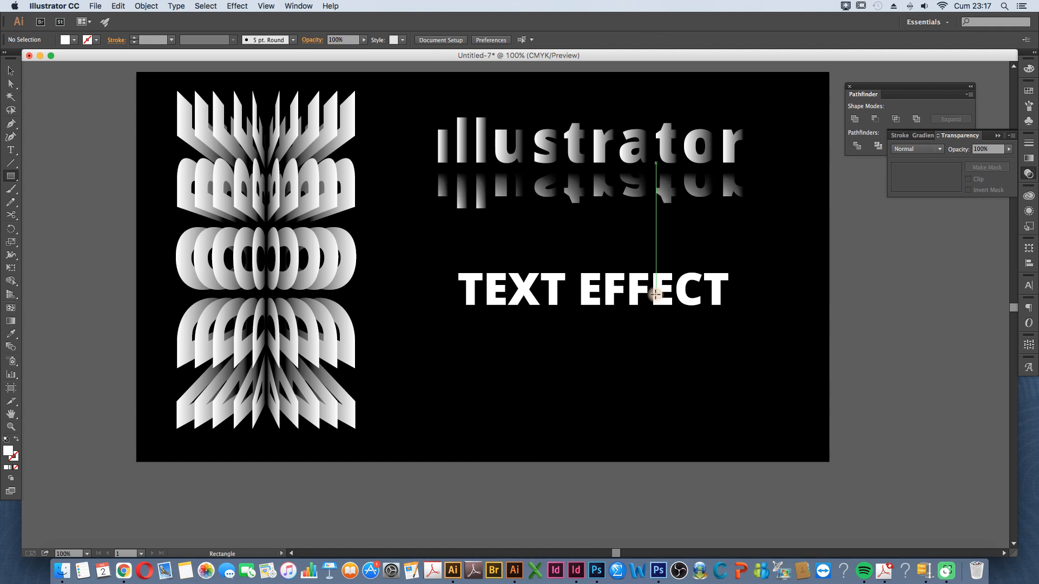
{"action": "scroll", "coordinate": [658, 297], "scroll_direction": "up", "scroll_amount": 1}
{"action": "scroll", "coordinate": [394, 260], "scroll_direction": "up", "scroll_amount": 1}
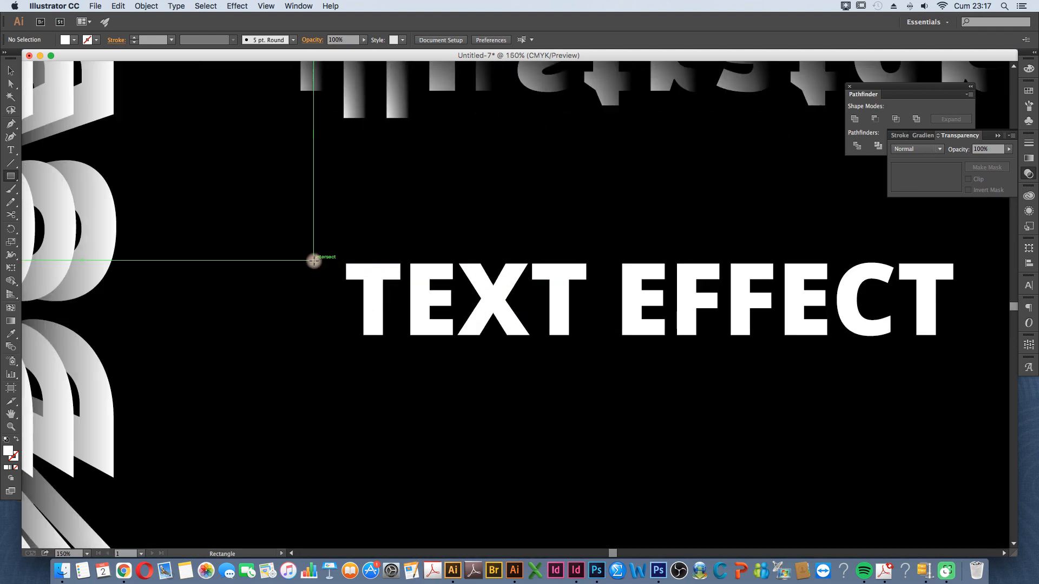
{"action": "left_click_drag", "start_coordinate": [314, 260], "coordinate": [970, 336]}
{"action": "key", "text": "v"}
{"action": "left_click_drag", "start_coordinate": [644, 264], "coordinate": [642, 262]}
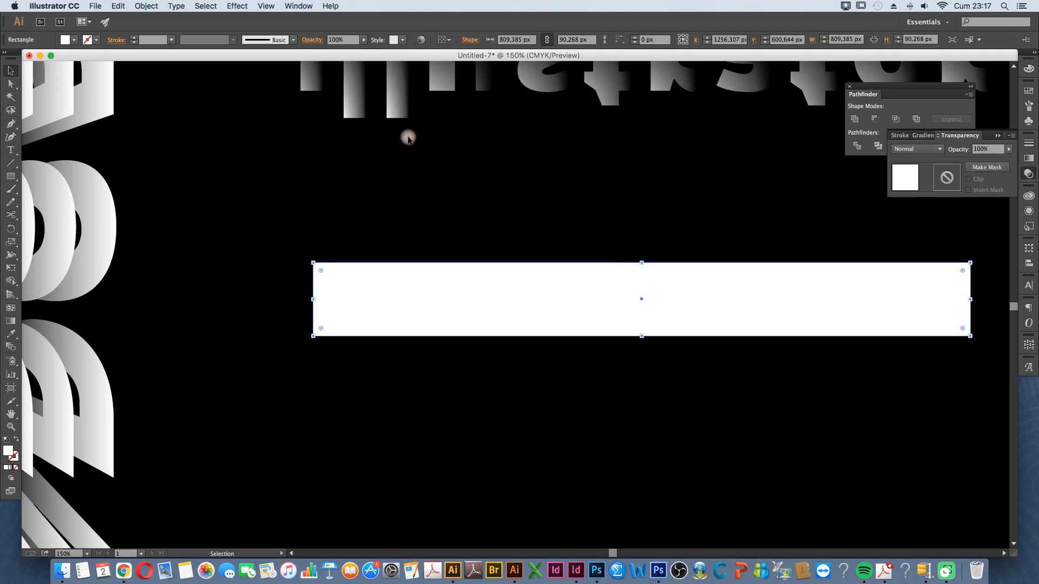
Split the white rectangle into a grid of five rows and one column
{"action": "left_click", "coordinate": [149, 7]}
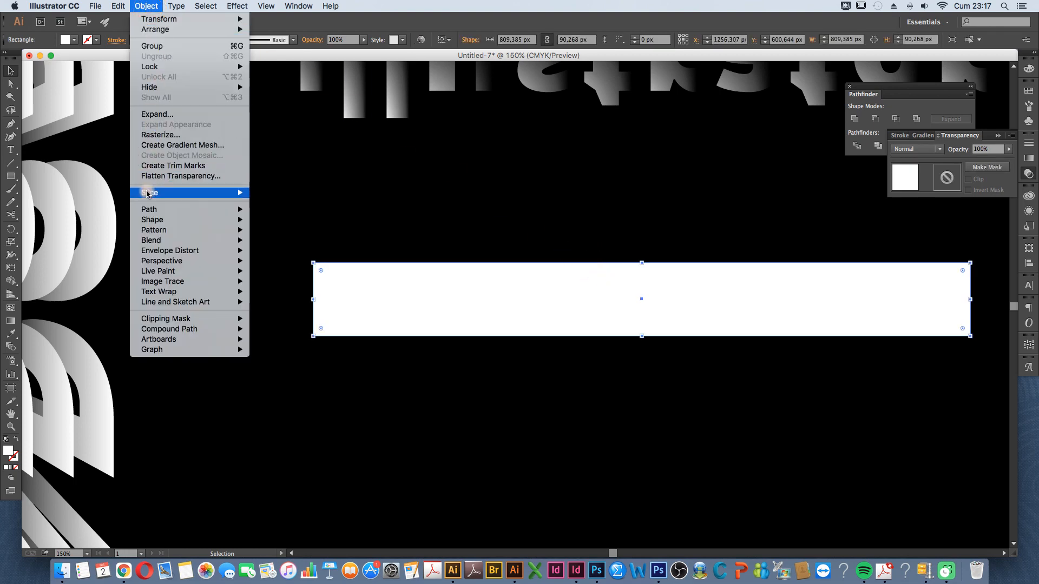
{"action": "mouse_move", "coordinate": [146, 209]}
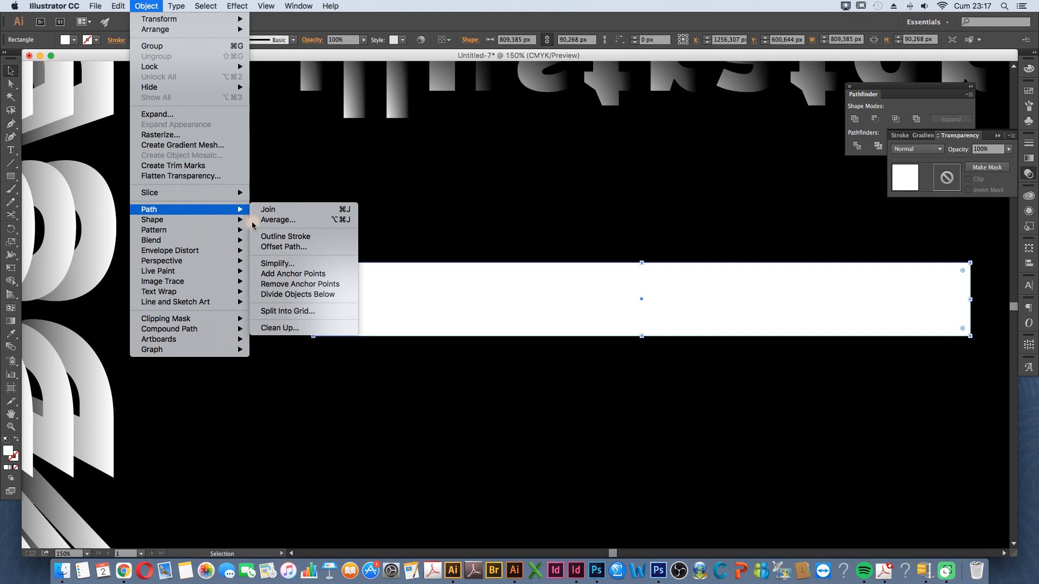
{"action": "left_click", "coordinate": [282, 312]}
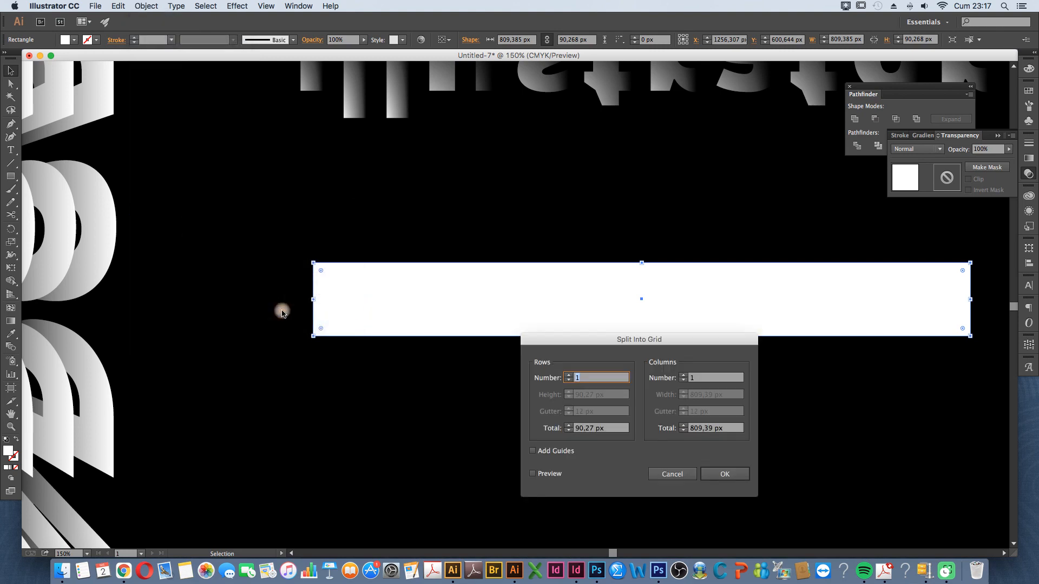
{"action": "left_click", "coordinate": [533, 473]}
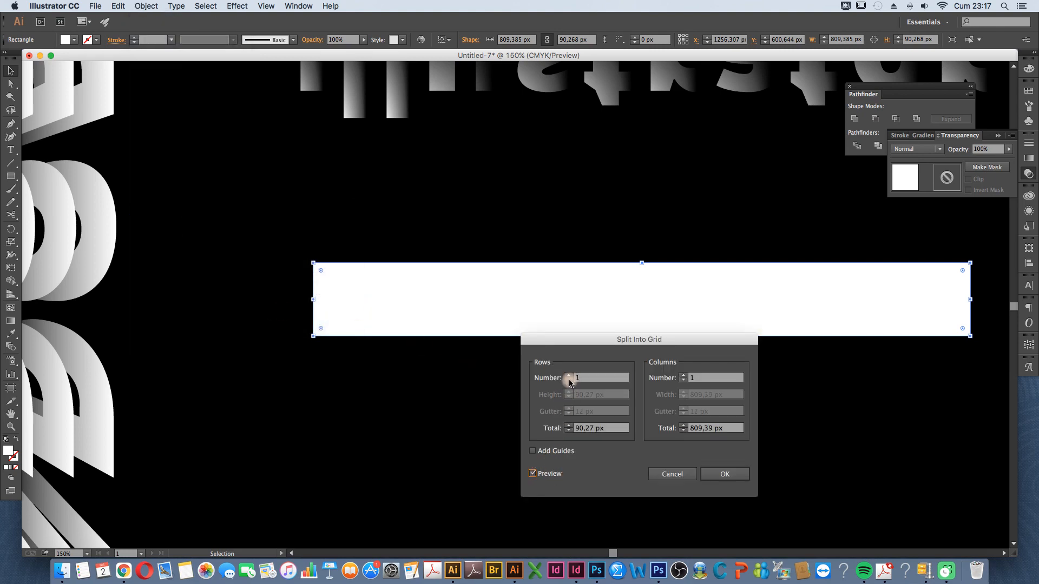
{"action": "left_click", "coordinate": [568, 376]}
{"action": "left_click", "coordinate": [568, 375]}
{"action": "left_click", "coordinate": [568, 376]}
{"action": "left_click", "coordinate": [568, 375]}
{"action": "left_click", "coordinate": [724, 474]}
{"action": "scroll", "coordinate": [706, 443], "scroll_direction": "right", "scroll_amount": 3}
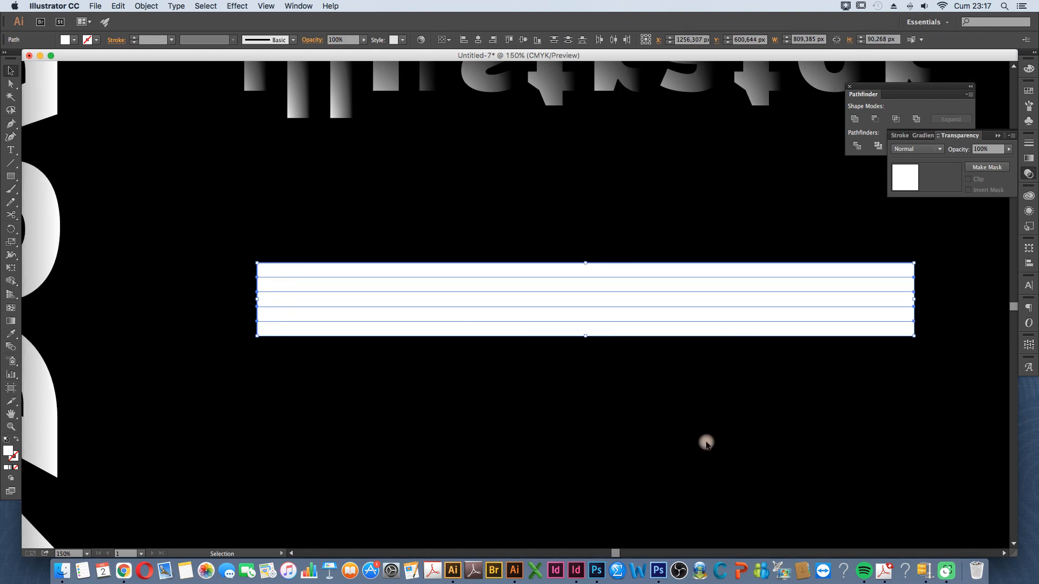
Divide the "TEXT EFFECT" outlines and the five strips with Pathfinder, then close the floating panels and deselect
{"action": "left_click", "coordinate": [879, 387]}
{"action": "left_click_drag", "start_coordinate": [931, 380], "coordinate": [220, 239]}
{"action": "left_click", "coordinate": [854, 146]}
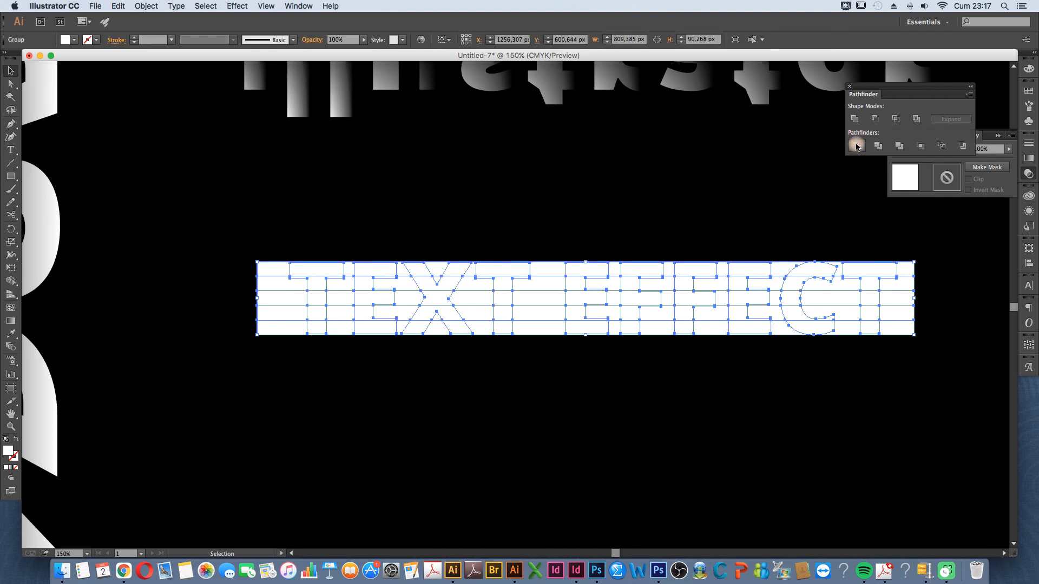
{"action": "left_click", "coordinate": [849, 87]}
{"action": "left_click", "coordinate": [994, 138]}
{"action": "left_click", "coordinate": [922, 214]}
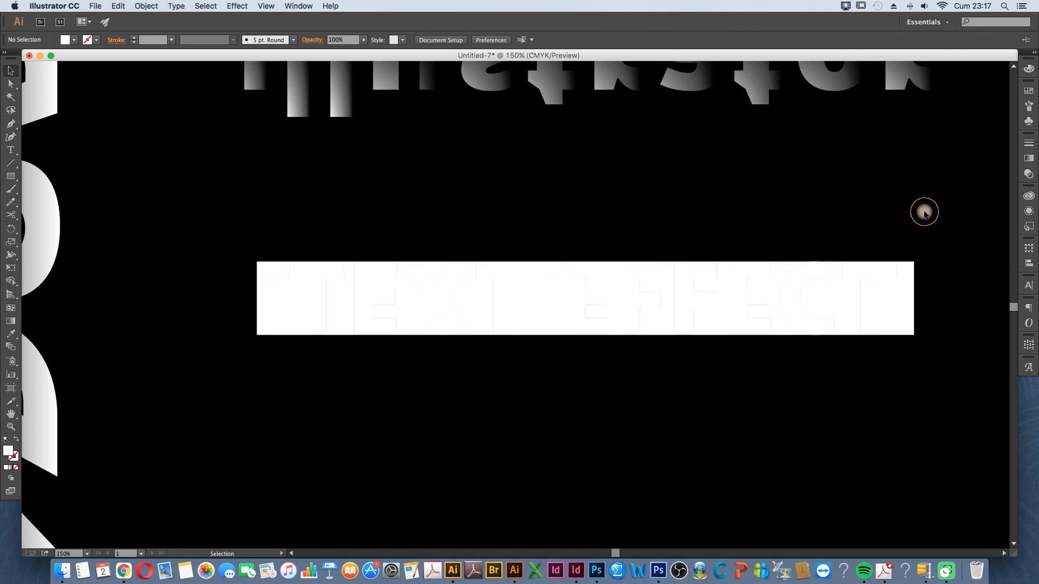
Ungroup the divided "TEXT EFFECT" pieces and deselect them
{"action": "left_click", "coordinate": [912, 282]}
{"action": "right_click", "coordinate": [913, 280]}
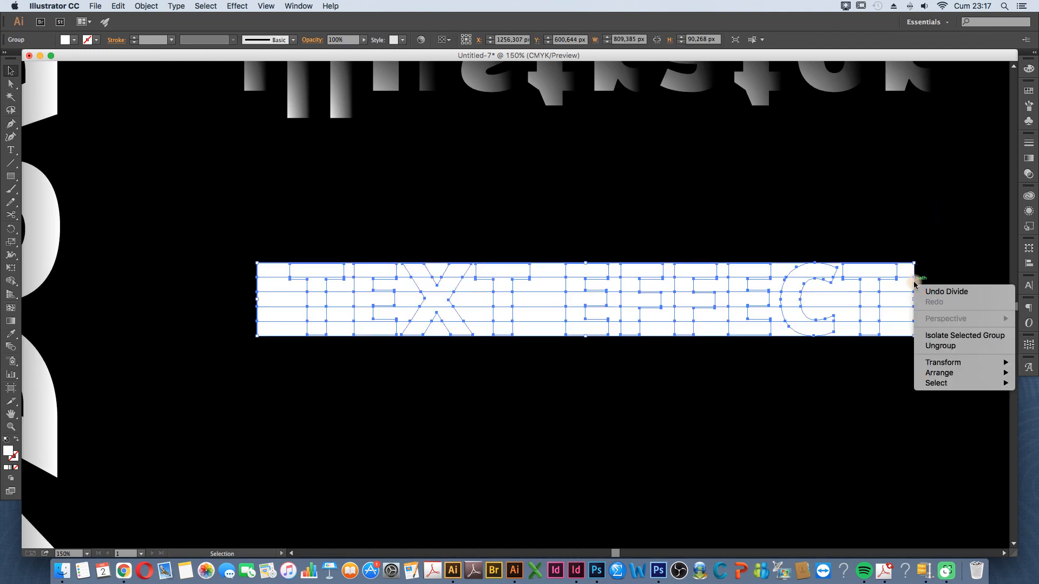
{"action": "left_click", "coordinate": [932, 347]}
{"action": "left_click", "coordinate": [850, 365]}
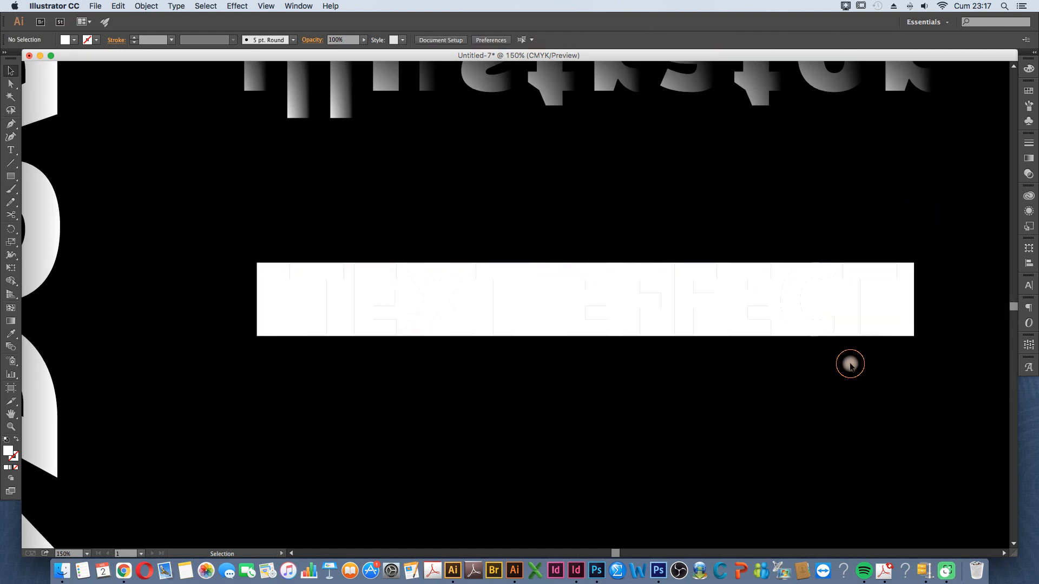
{"action": "left_click", "coordinate": [903, 335]}
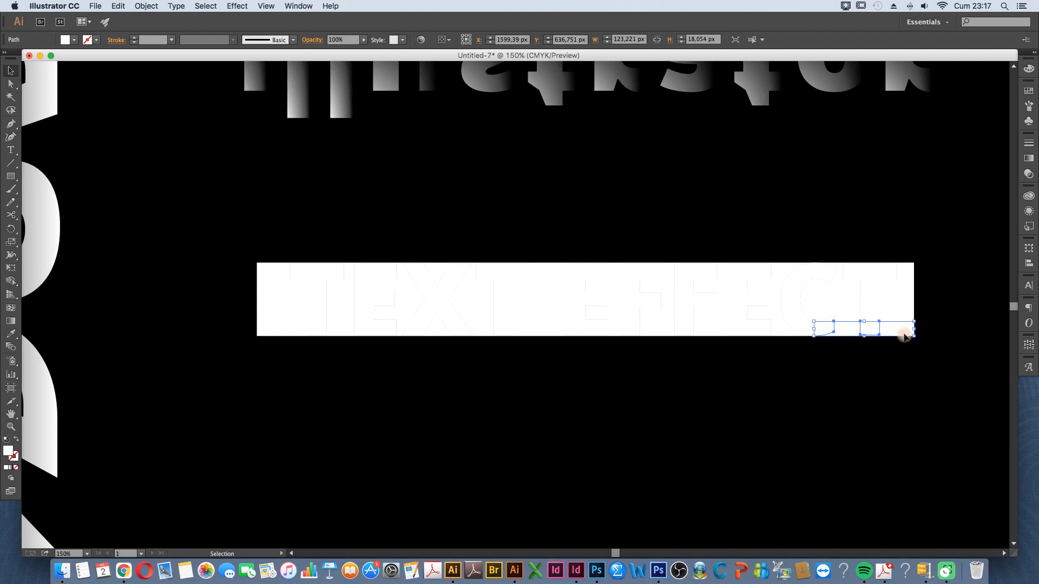
{"action": "left_click", "coordinate": [900, 366]}
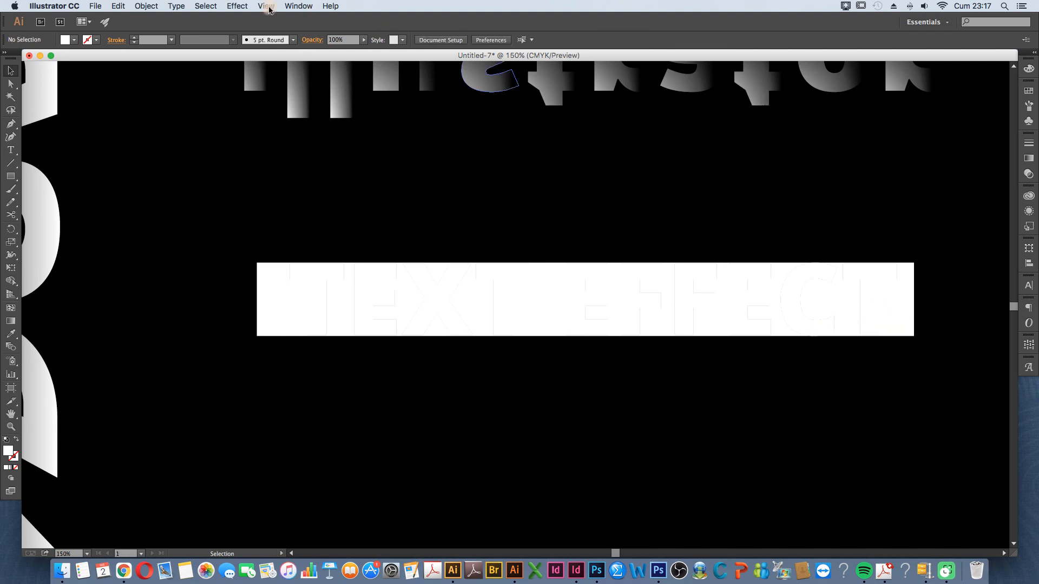
Show the artwork in Outline mode and delete the leftover strip pieces beside the final T and between C and T
{"action": "left_click", "coordinate": [267, 6]}
{"action": "left_click", "coordinate": [271, 17]}
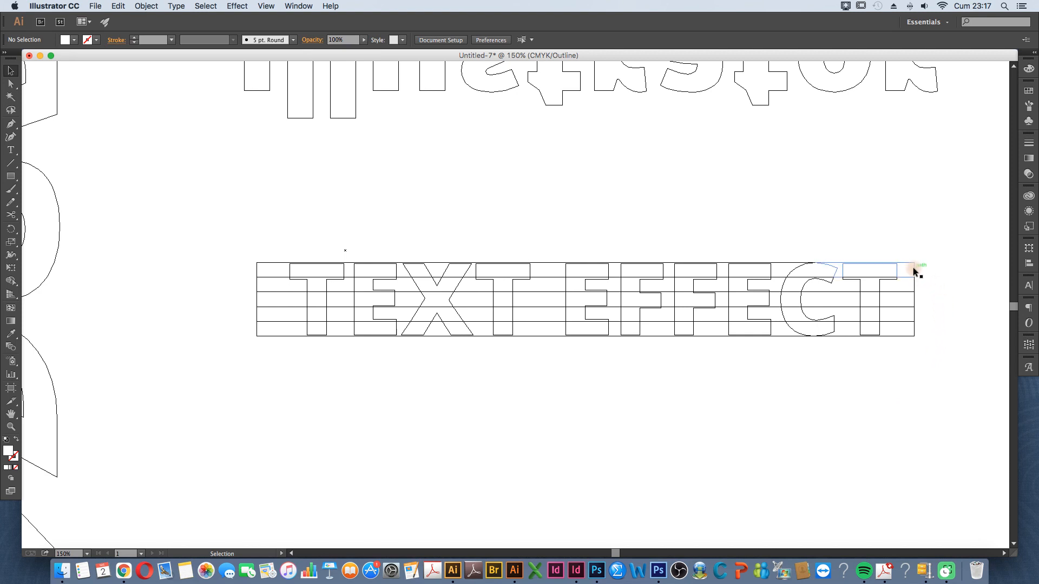
{"action": "left_click_drag", "start_coordinate": [923, 267], "coordinate": [907, 344]}
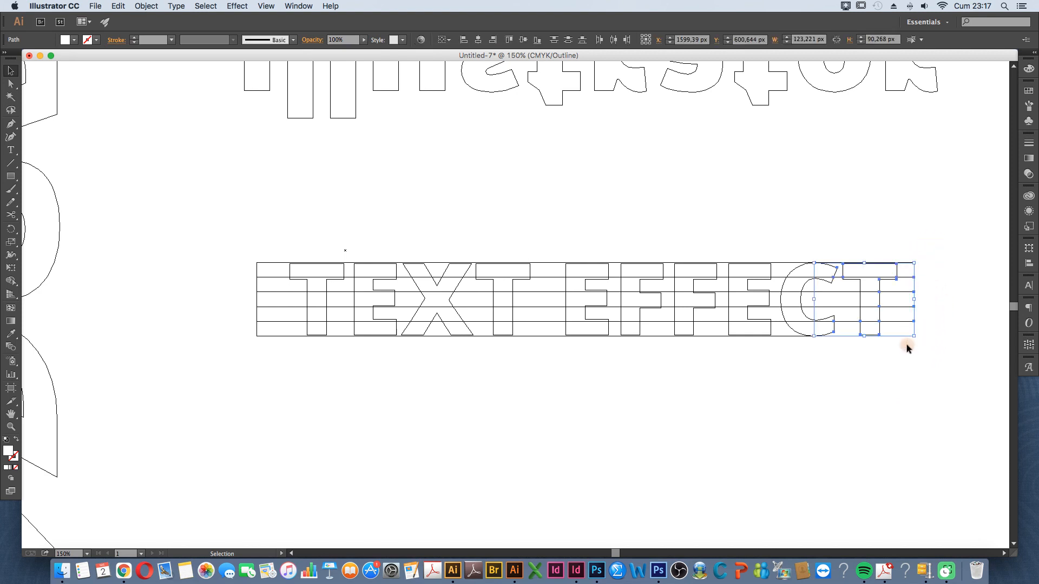
{"action": "key", "text": "Delete"}
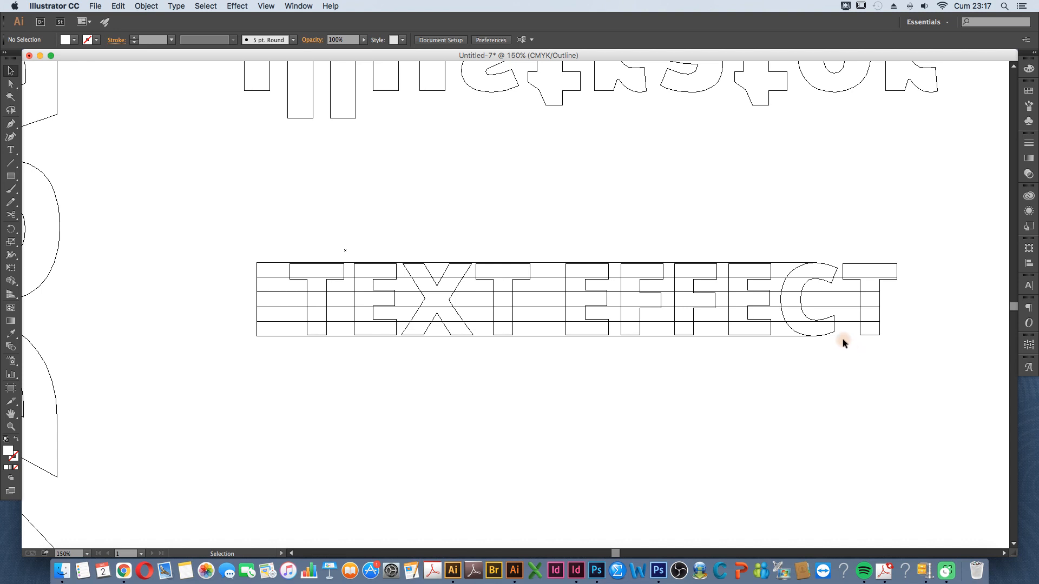
{"action": "left_click", "coordinate": [849, 294]}
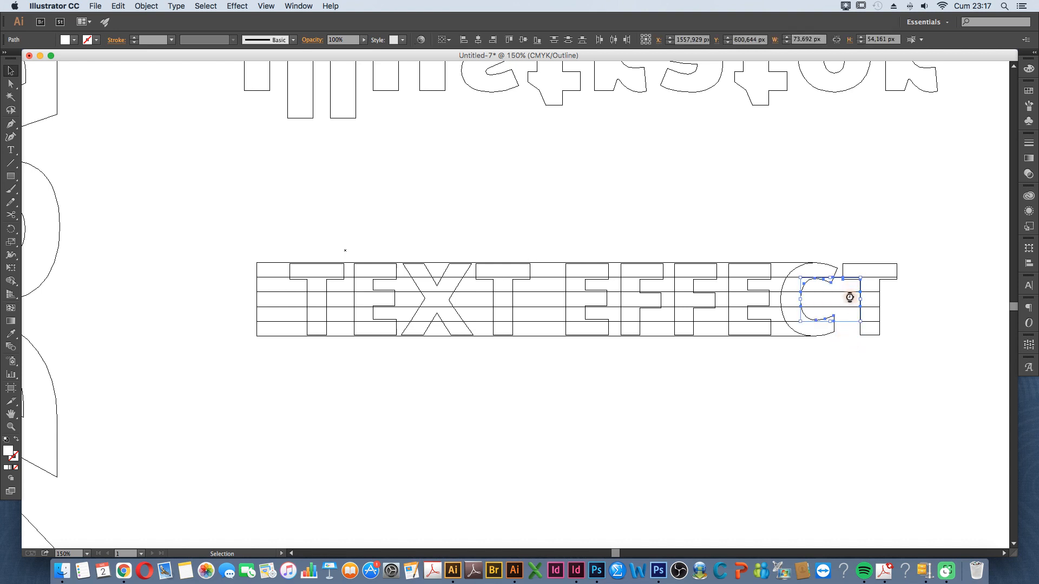
{"action": "key", "text": "Delete"}
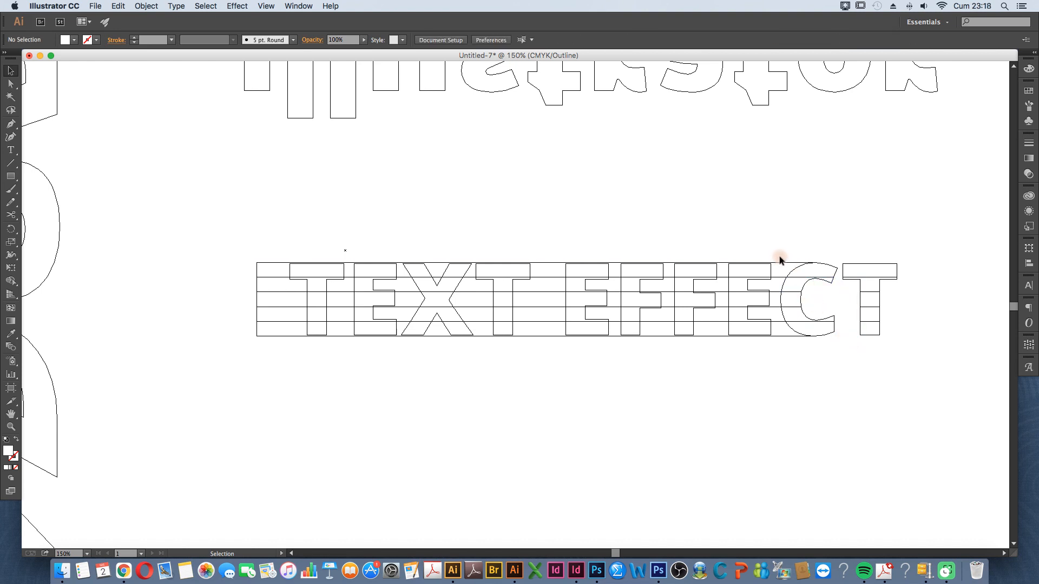
Delete the leftover strip pieces between the E and C of "EFFECT"
{"action": "left_click", "coordinate": [779, 278]}
{"action": "key", "text": "Delete"}
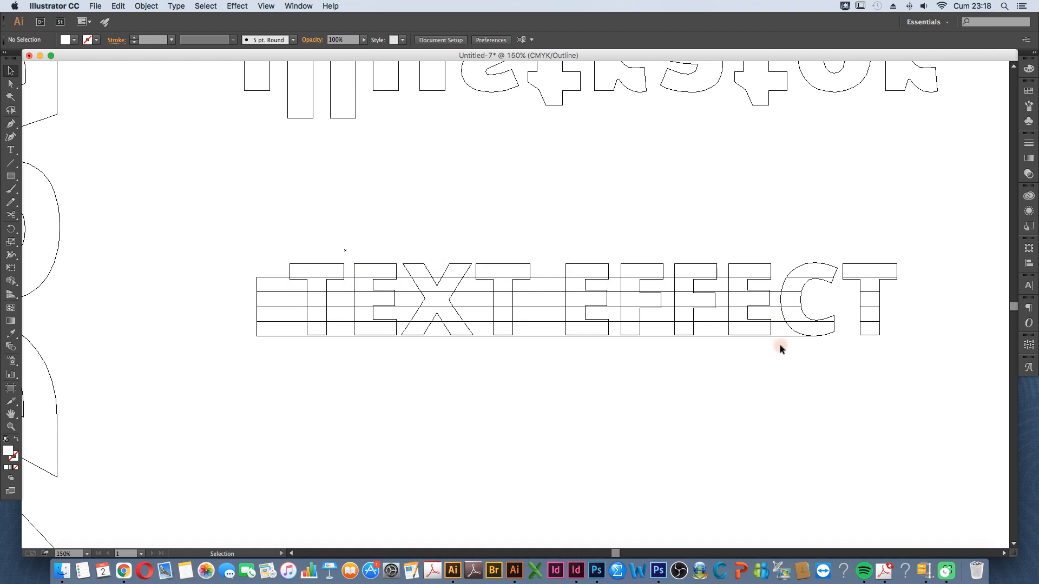
{"action": "left_click", "coordinate": [779, 336]}
{"action": "key", "text": "Delete"}
{"action": "left_click", "coordinate": [777, 303]}
{"action": "key", "text": "Delete"}
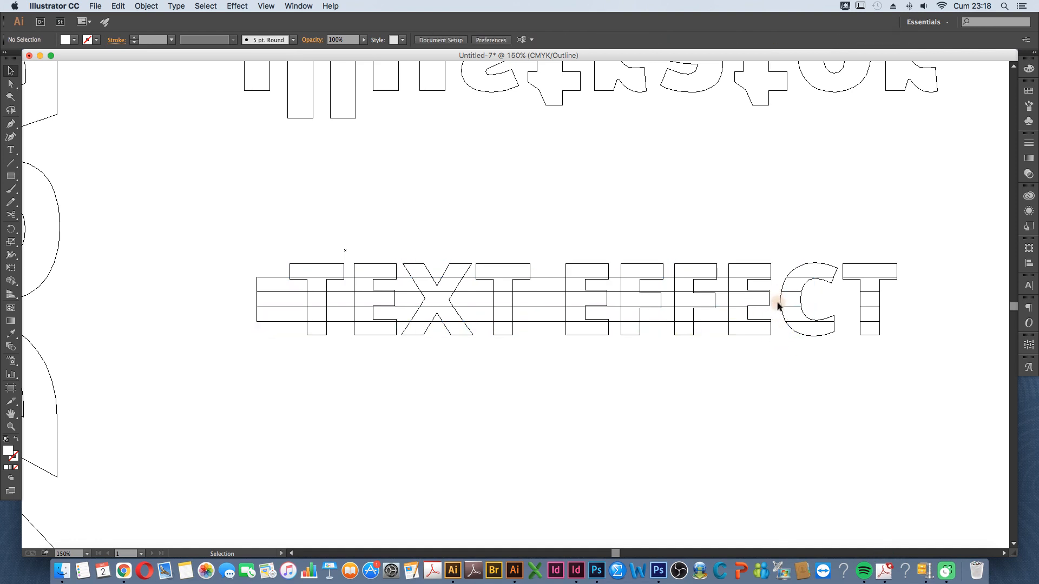
Delete the leftover strip pieces on both sides of the second F in "EFFECT"
{"action": "left_click", "coordinate": [723, 268]}
{"action": "key", "text": "Delete"}
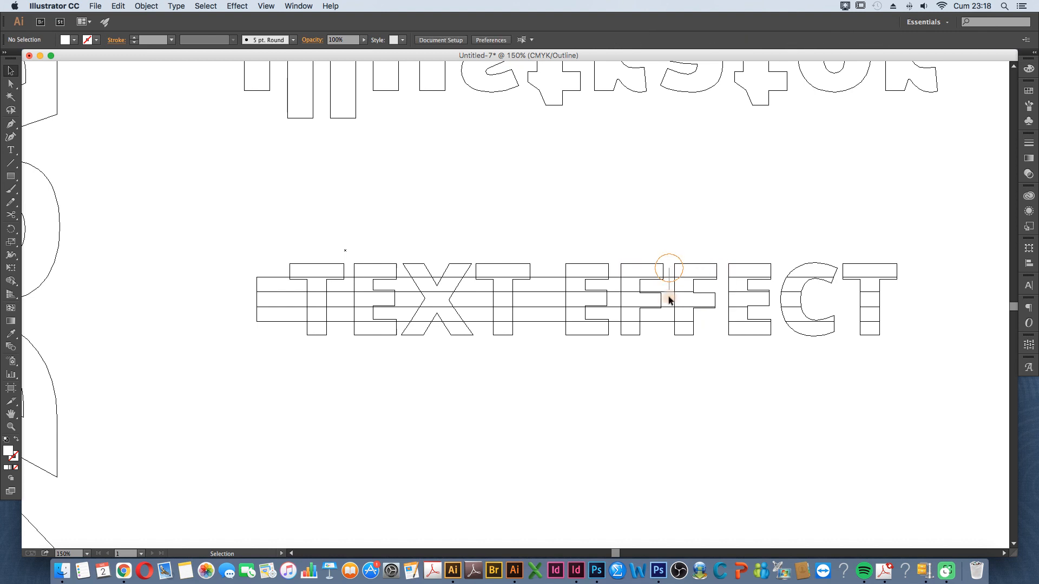
{"action": "left_click", "coordinate": [669, 324]}
{"action": "key", "text": "Delete"}
{"action": "left_click", "coordinate": [666, 289]}
{"action": "key", "text": "Delete"}
Delete the leftover strip pieces between the words and between the first E and F of "EFFECT"
{"action": "left_click", "coordinate": [549, 281]}
{"action": "key", "text": "Delete"}
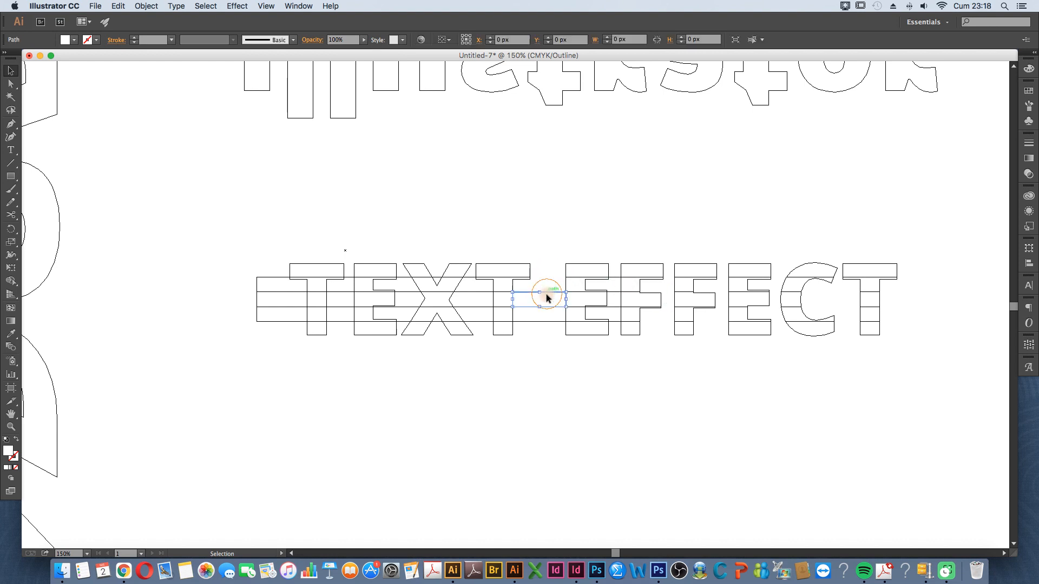
{"action": "left_click", "coordinate": [547, 312]}
{"action": "key", "text": "Delete"}
{"action": "left_click", "coordinate": [613, 324]}
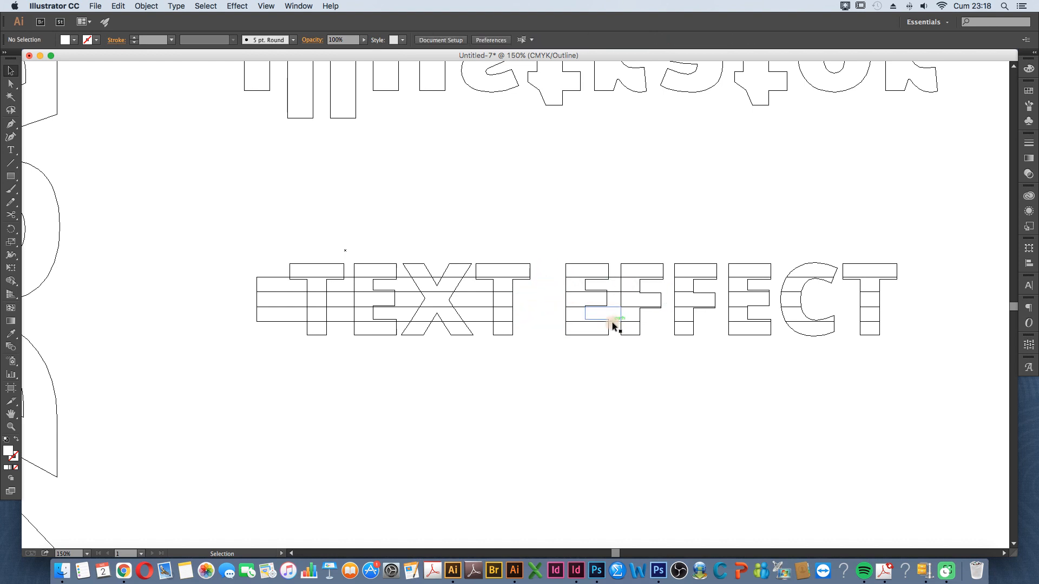
{"action": "key", "text": "Delete"}
{"action": "double_click", "coordinate": [614, 293]}
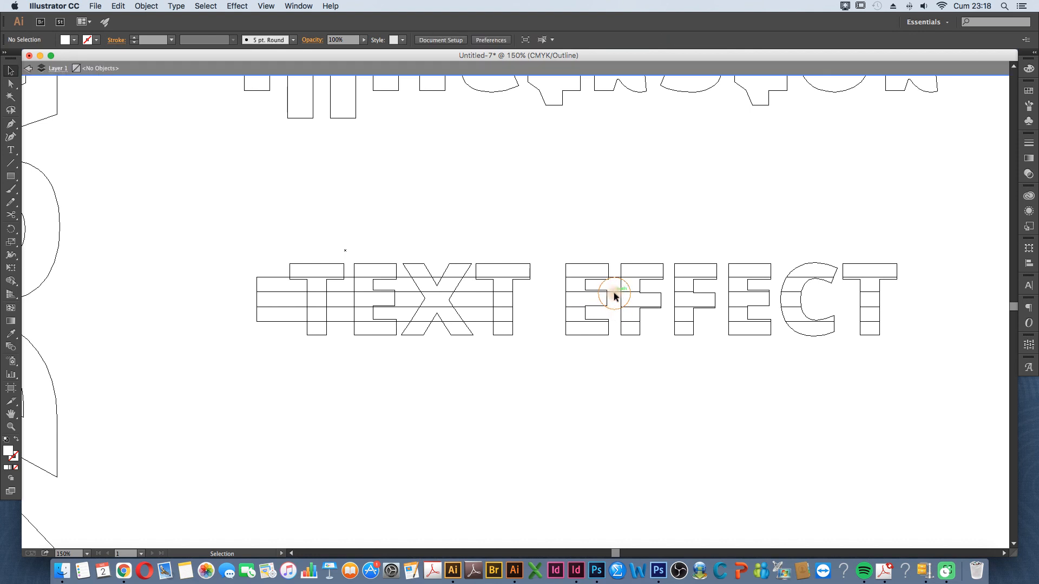
{"action": "key", "text": "Escape"}
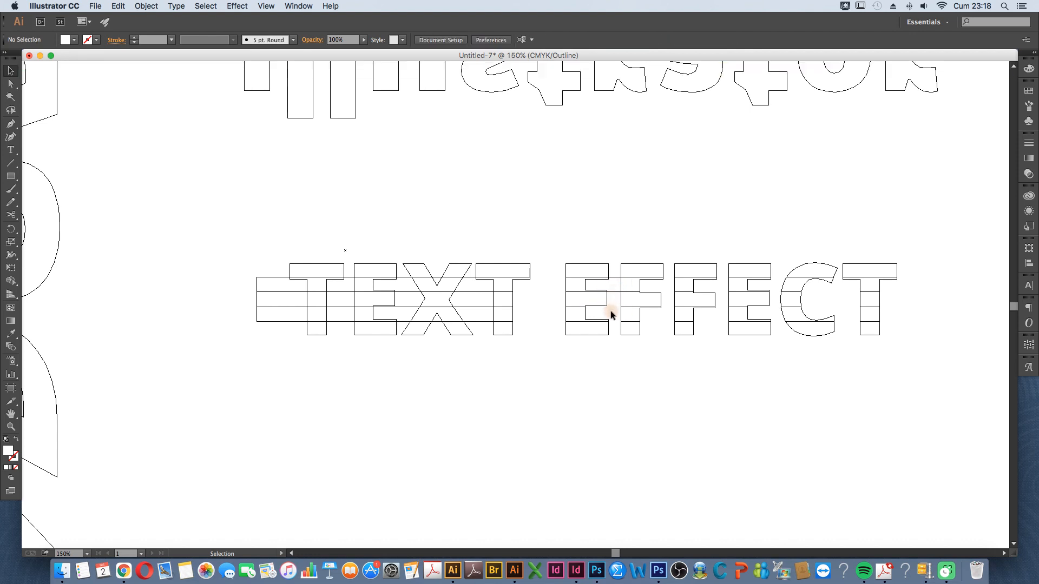
{"action": "left_click", "coordinate": [613, 306]}
{"action": "key", "text": "Delete"}
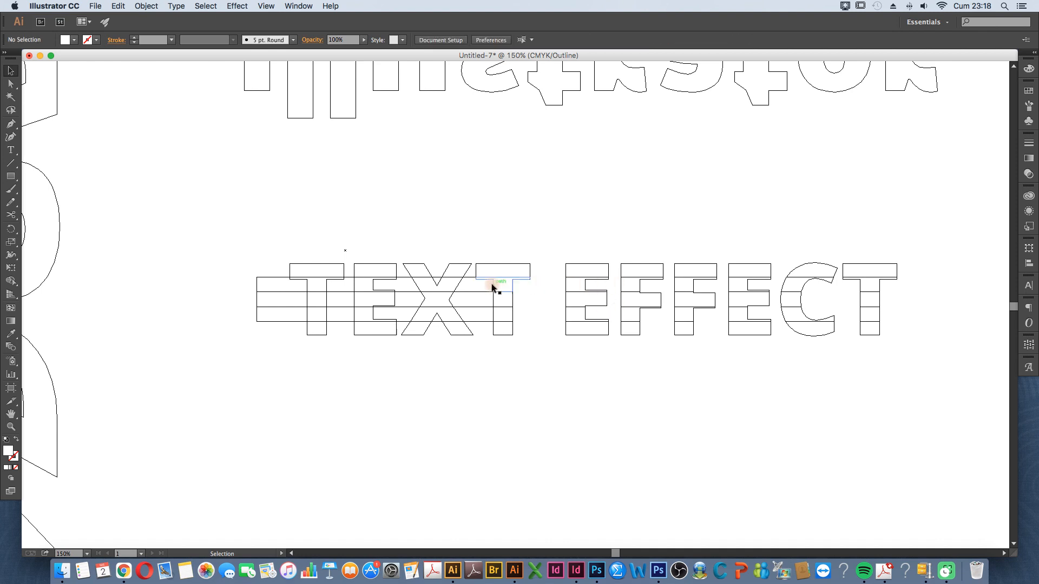
Delete the leftover strip pieces between the letters of "TEXT" and in front of its first T
{"action": "left_click", "coordinate": [480, 323]}
{"action": "key", "text": "Delete"}
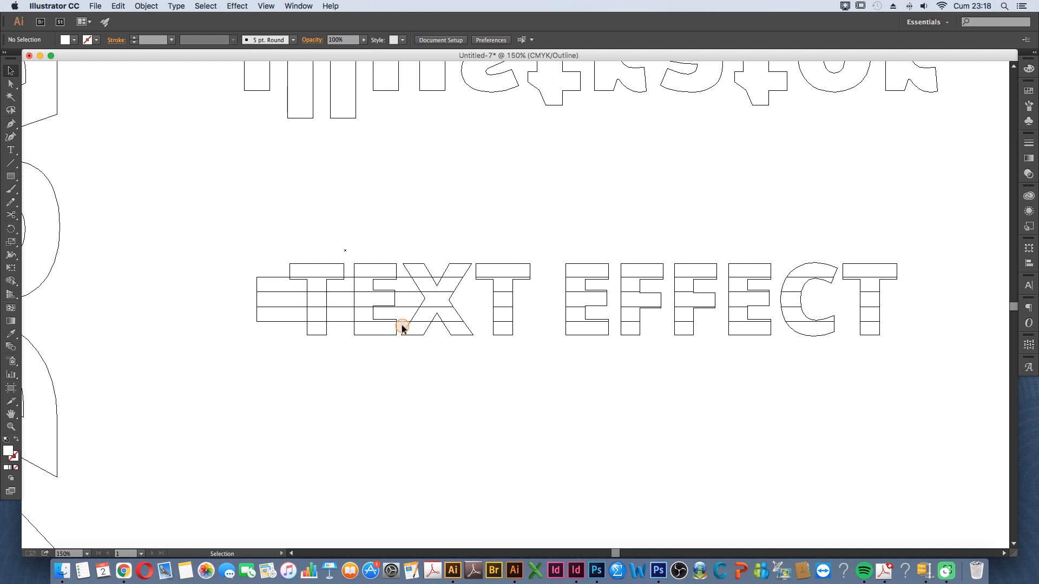
{"action": "left_click_drag", "start_coordinate": [403, 275], "coordinate": [404, 273]}
{"action": "key", "text": "Delete"}
{"action": "left_click_drag", "start_coordinate": [350, 325], "coordinate": [348, 274]}
{"action": "key", "text": "Delete"}
{"action": "left_click_drag", "start_coordinate": [258, 265], "coordinate": [270, 341]}
{"action": "key", "text": "Delete"}
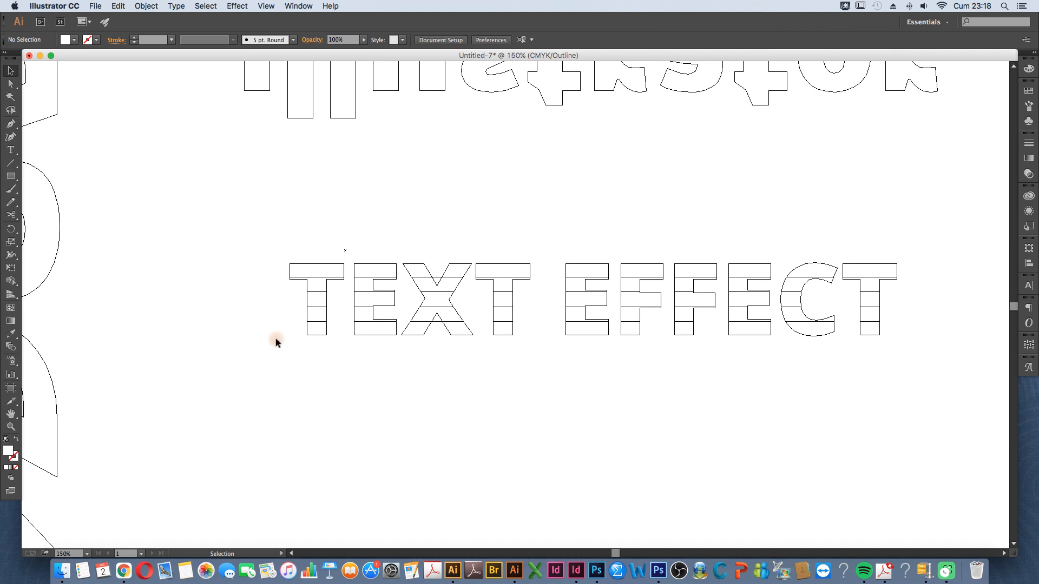
Return the artwork to Preview mode and select individual letter slices to check that they are separate
{"action": "left_click", "coordinate": [266, 6]}
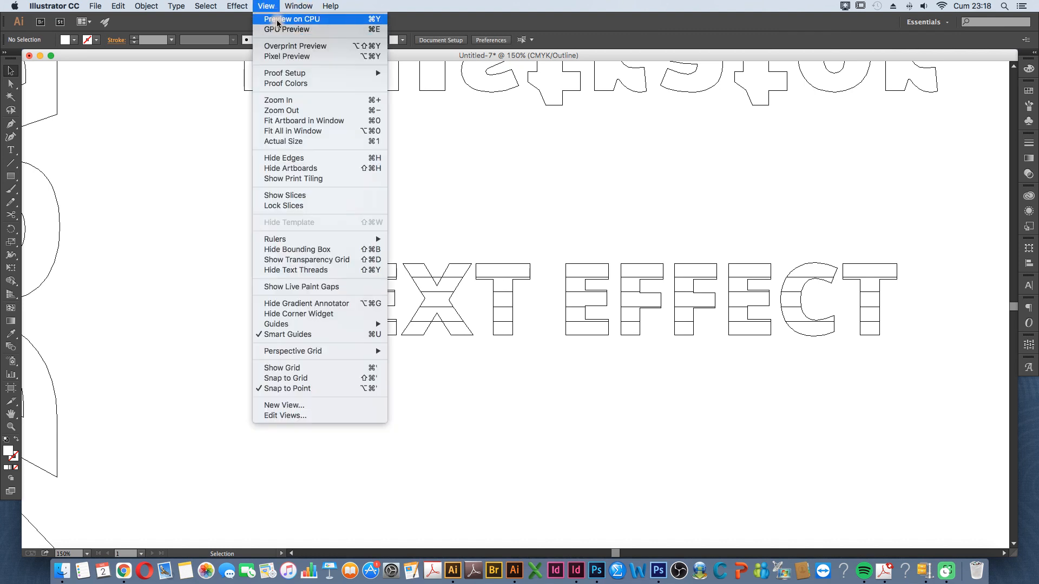
{"action": "left_click", "coordinate": [277, 19]}
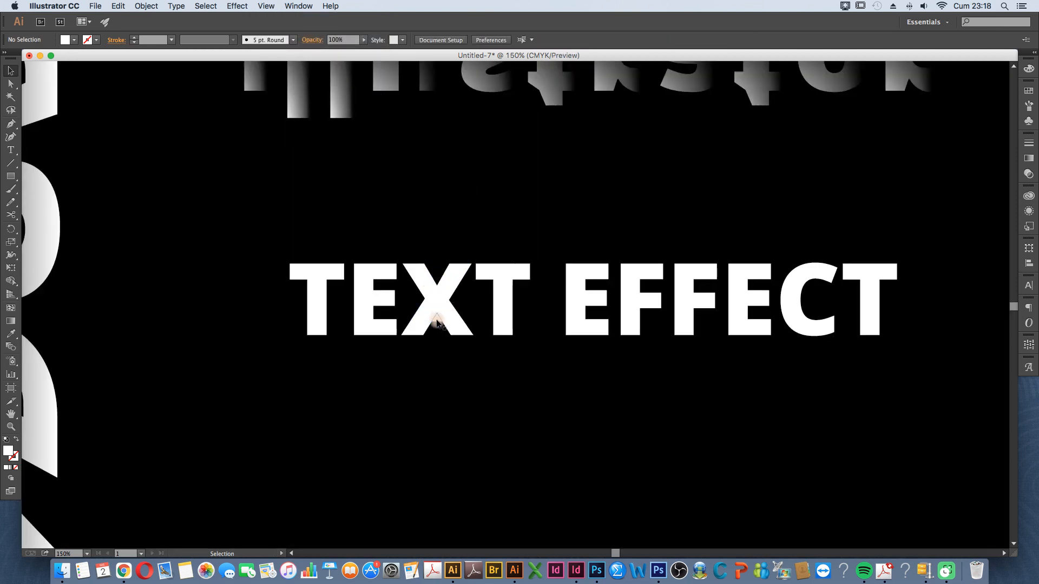
{"action": "scroll", "coordinate": [447, 342], "scroll_direction": "right", "scroll_amount": 5}
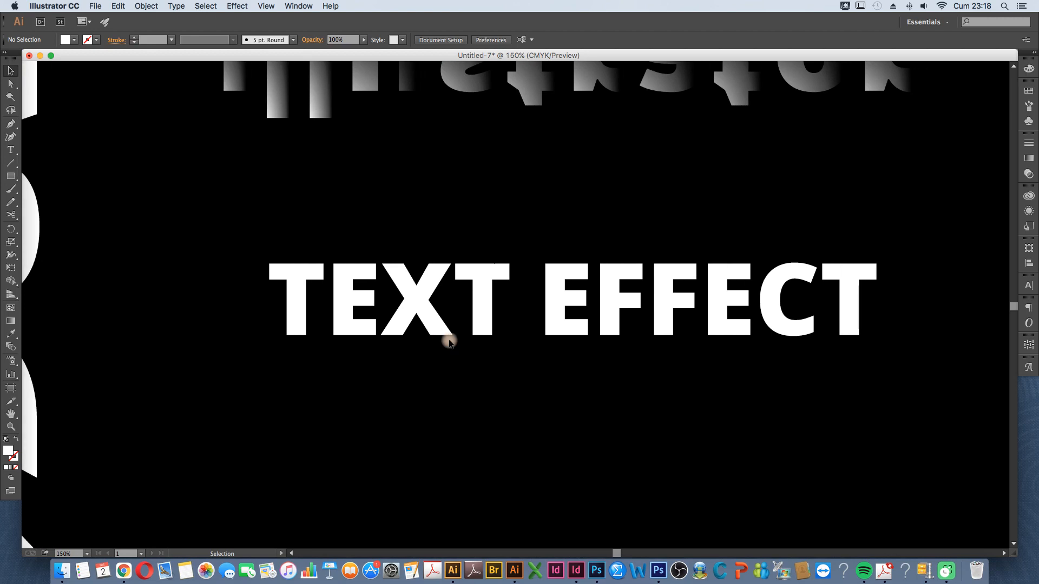
{"action": "left_click", "coordinate": [240, 269]}
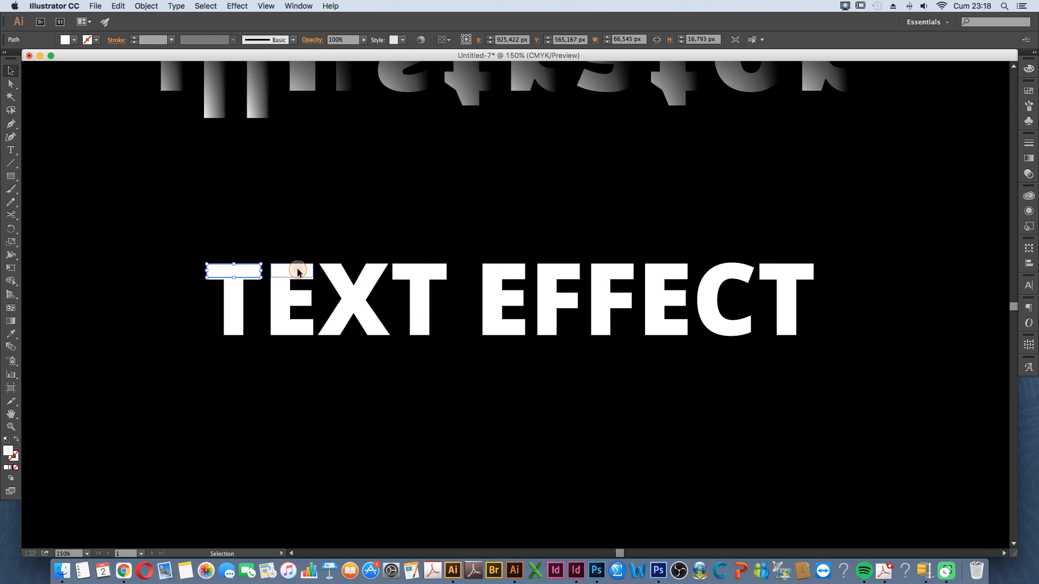
{"action": "left_click", "coordinate": [495, 311]}
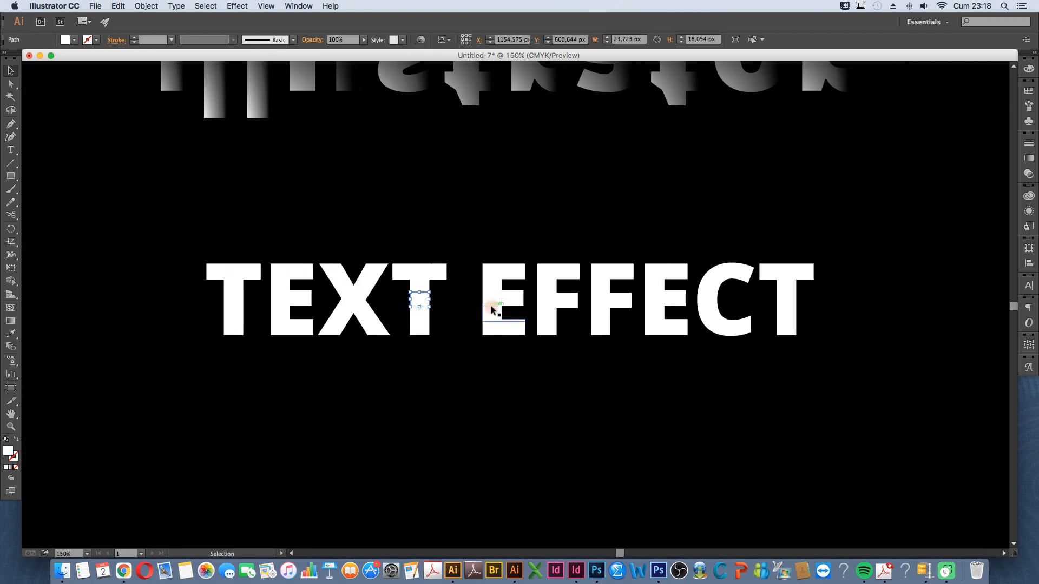
Group the letter slices of the top row, and those of the second row, as separate groups
{"action": "left_click_drag", "start_coordinate": [161, 237], "coordinate": [853, 270]}
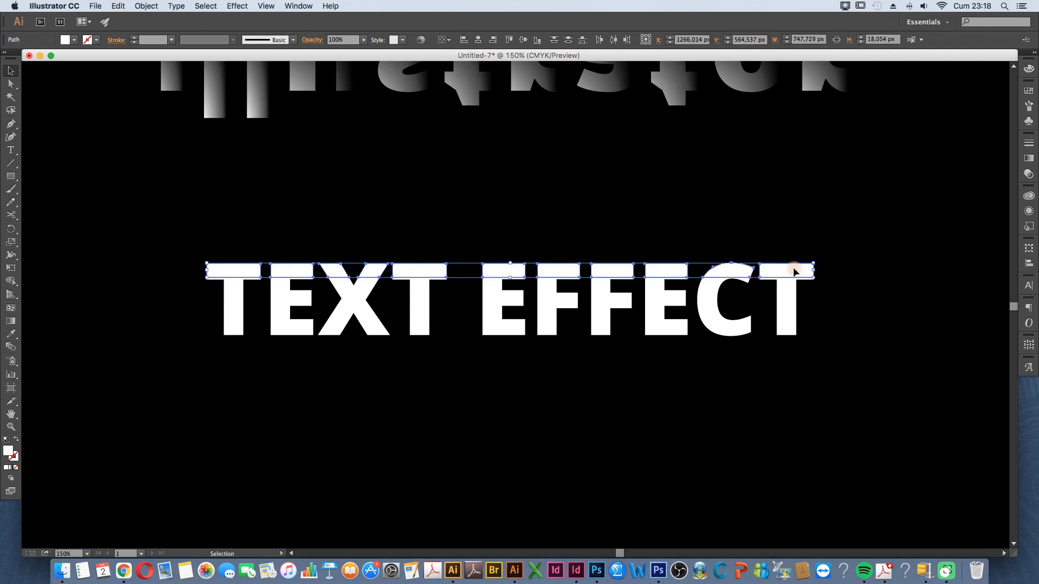
{"action": "right_click", "coordinate": [768, 273]}
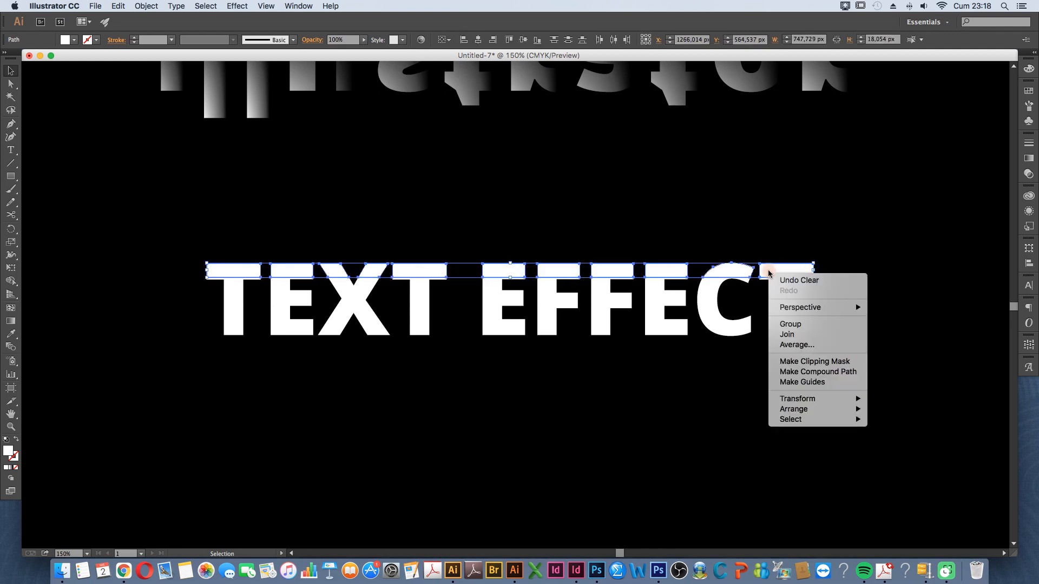
{"action": "left_click", "coordinate": [809, 323]}
{"action": "left_click_drag", "start_coordinate": [207, 288], "coordinate": [805, 292]}
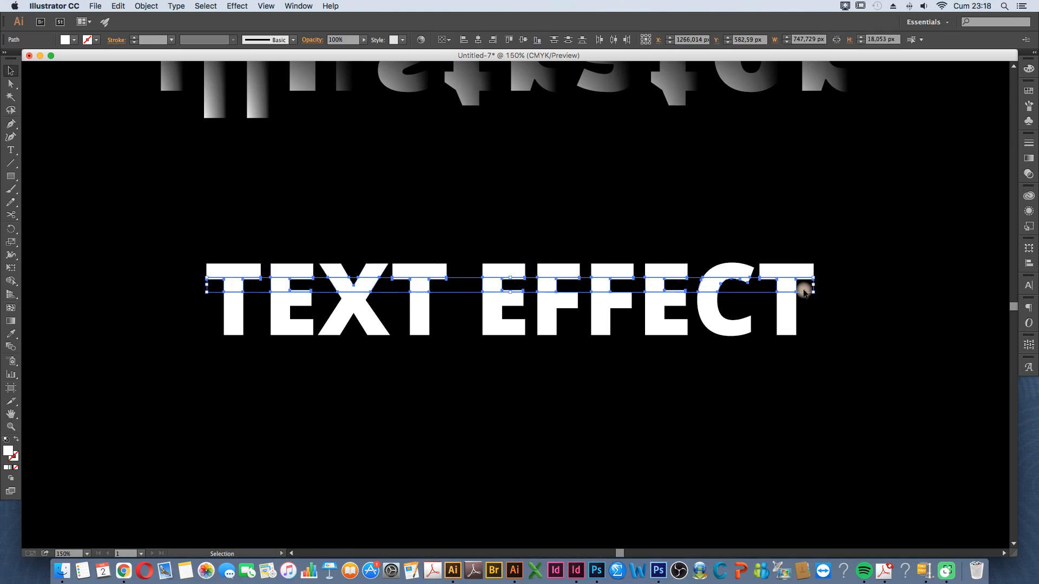
{"action": "right_click", "coordinate": [805, 293]}
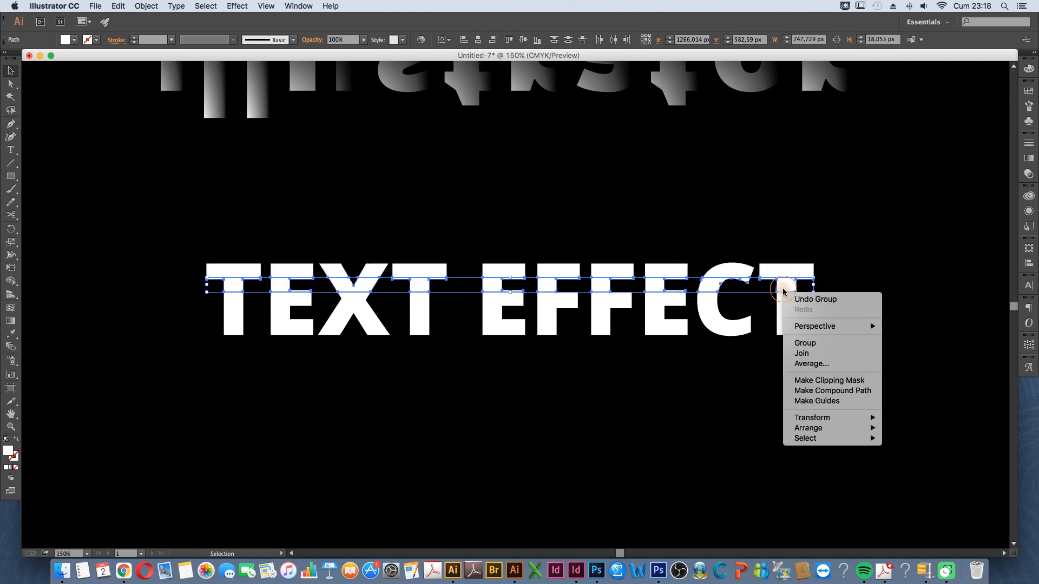
{"action": "left_click", "coordinate": [815, 349]}
Group the letter slices of the third row, and those of the fourth row, as separate groups
{"action": "left_click_drag", "start_coordinate": [213, 304], "coordinate": [777, 302]}
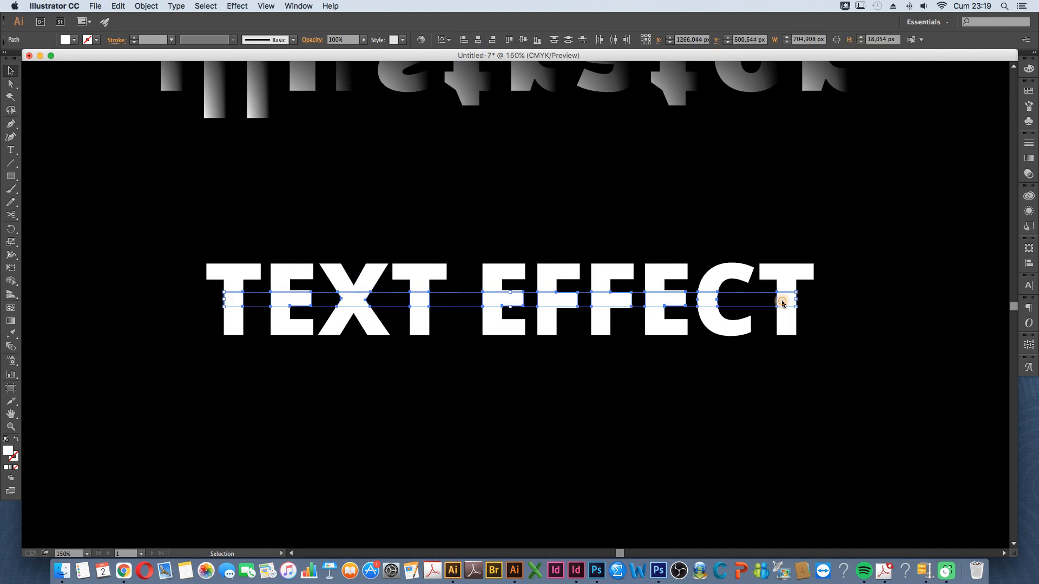
{"action": "right_click", "coordinate": [781, 303]}
{"action": "left_click", "coordinate": [804, 355]}
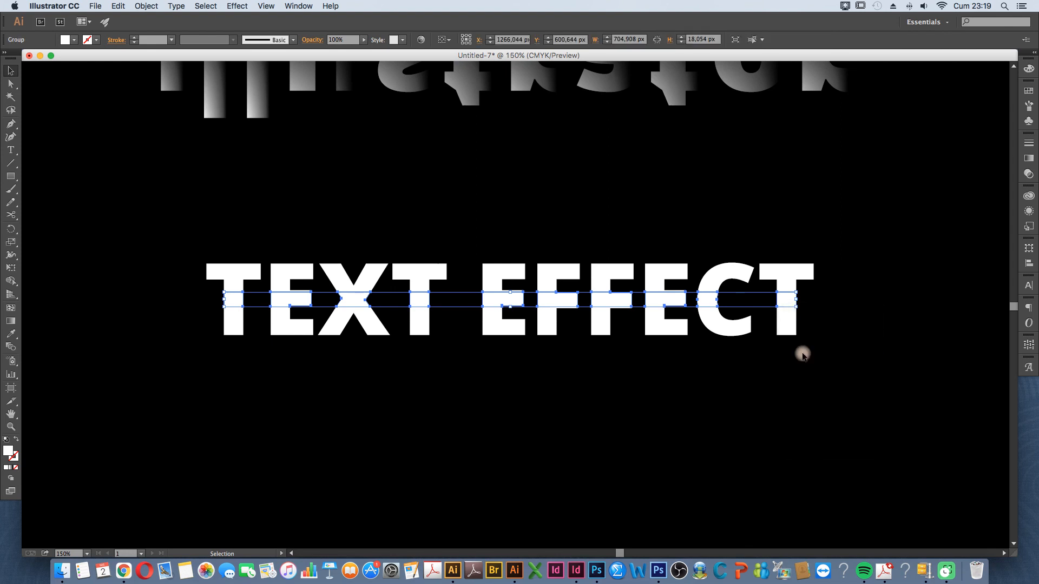
{"action": "left_click_drag", "start_coordinate": [248, 321], "coordinate": [864, 315]}
{"action": "right_click", "coordinate": [786, 317]}
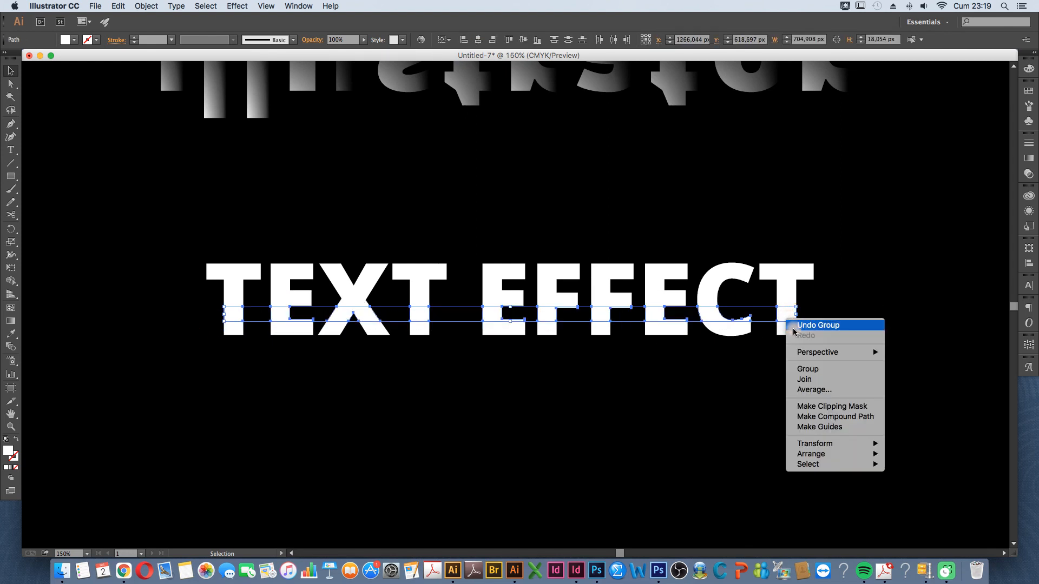
{"action": "left_click", "coordinate": [800, 367]}
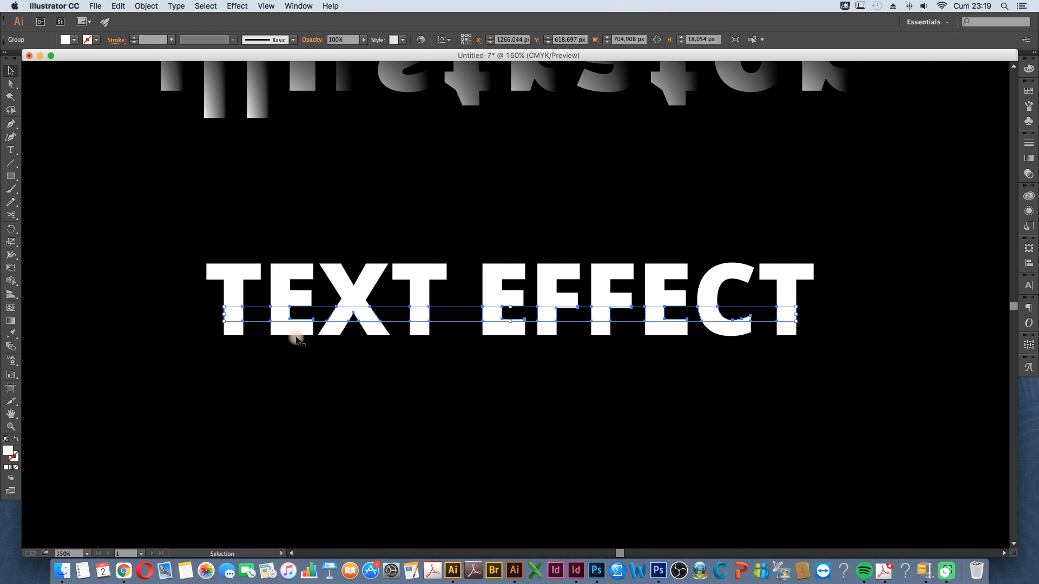
Group the letter slices of the bottom row and deselect
{"action": "left_click_drag", "start_coordinate": [199, 328], "coordinate": [914, 336]}
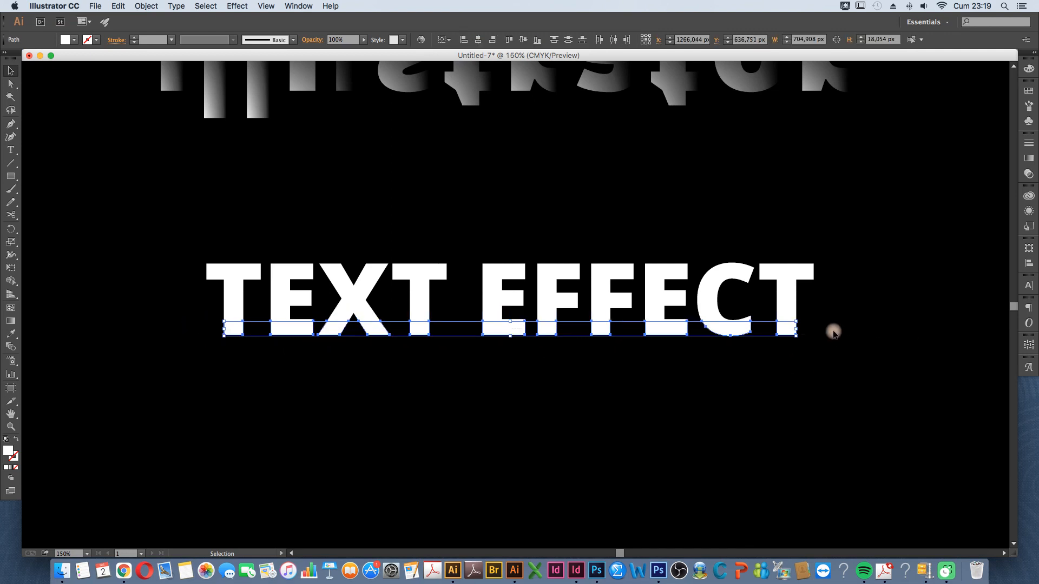
{"action": "right_click", "coordinate": [788, 336]}
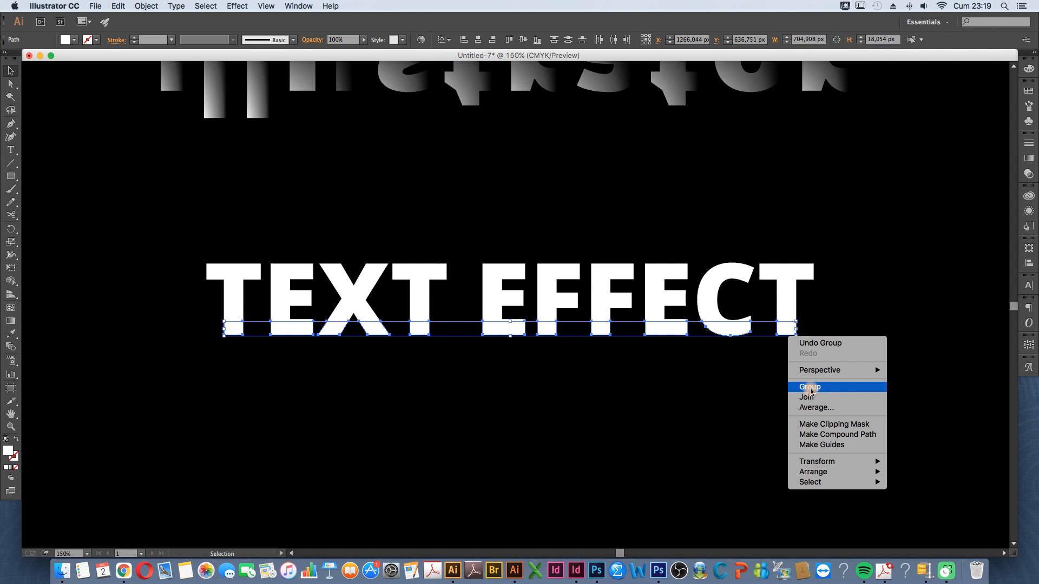
{"action": "left_click", "coordinate": [810, 385]}
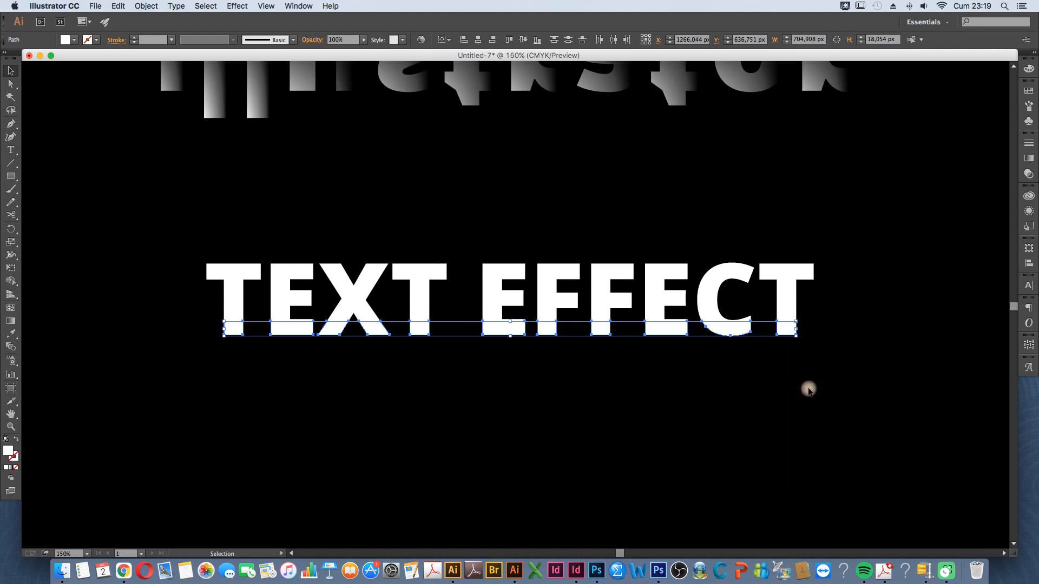
{"action": "left_click", "coordinate": [781, 399]}
Try moving the grouped slice rows of "TEXT EFFECT" apart, and undo those moves
{"action": "left_click_drag", "start_coordinate": [717, 293], "coordinate": [698, 303]}
{"action": "left_click_drag", "start_coordinate": [663, 272], "coordinate": [661, 231]}
{"action": "left_click_drag", "start_coordinate": [656, 325], "coordinate": [619, 342]}
{"action": "left_click", "coordinate": [893, 315]}
{"action": "key", "text": "super+z"}
{"action": "key", "text": "super+z"}
{"action": "key", "text": "super+z"}
{"action": "key", "text": "super+z"}
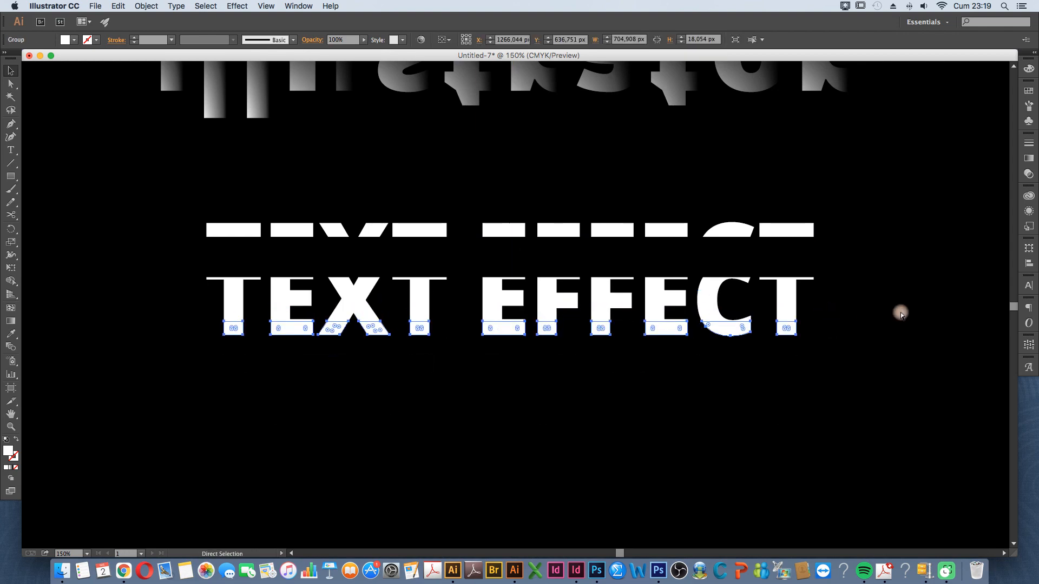
{"action": "key", "text": "super+z"}
{"action": "left_click", "coordinate": [843, 362]}
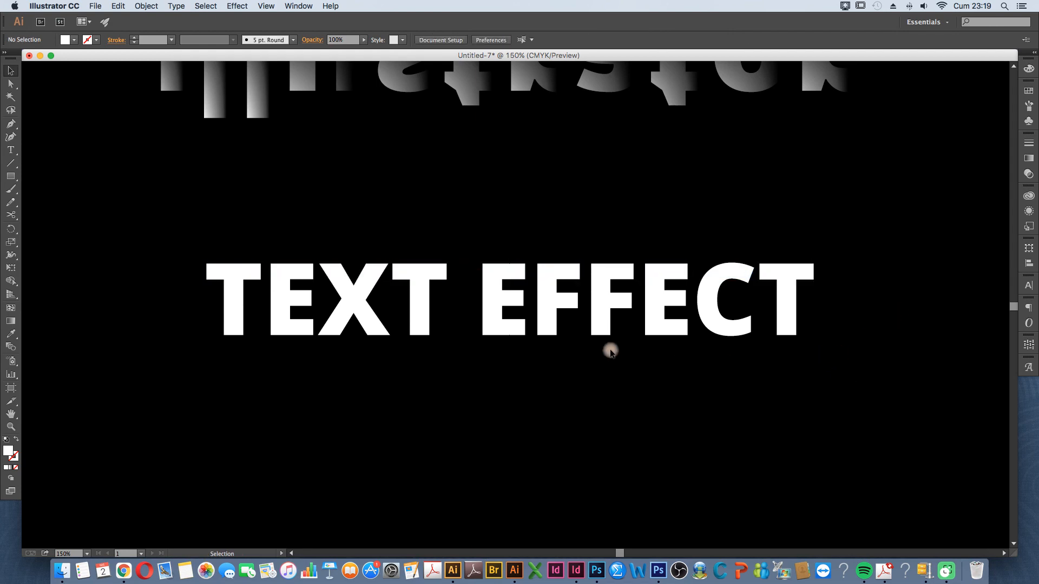
Select the first, third and fifth slice rows together and move them about 75 px left and 97 px up
{"action": "key", "text": "super+0"}
{"action": "scroll", "coordinate": [433, 317], "scroll_direction": "up", "scroll_amount": 5}
{"action": "left_click", "coordinate": [425, 317]}
{"action": "left_click", "coordinate": [408, 381], "text": "shift"}
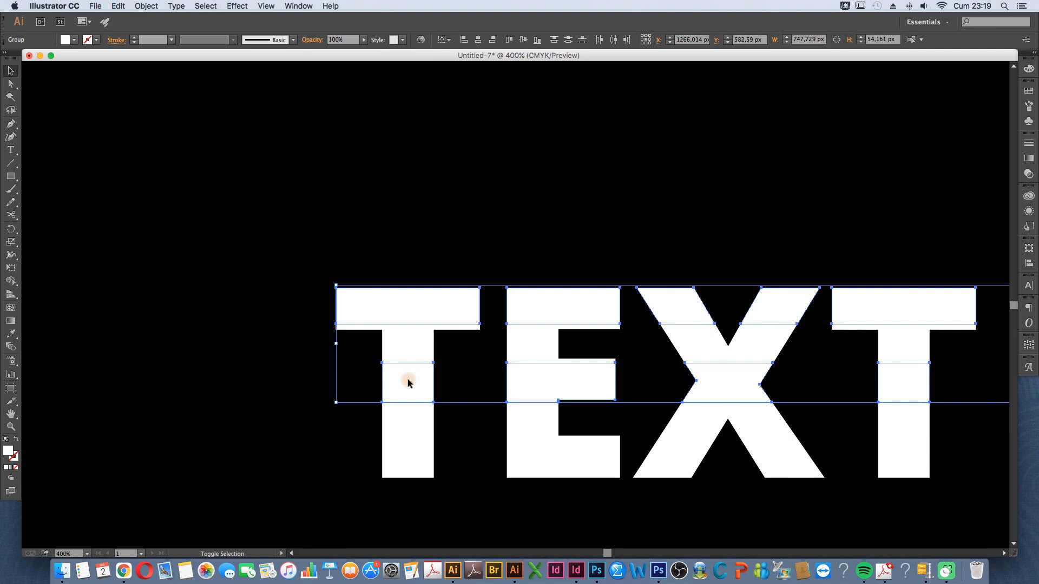
{"action": "left_click", "coordinate": [404, 462], "text": "shift"}
{"action": "left_click_drag", "start_coordinate": [404, 465], "coordinate": [242, 255]}
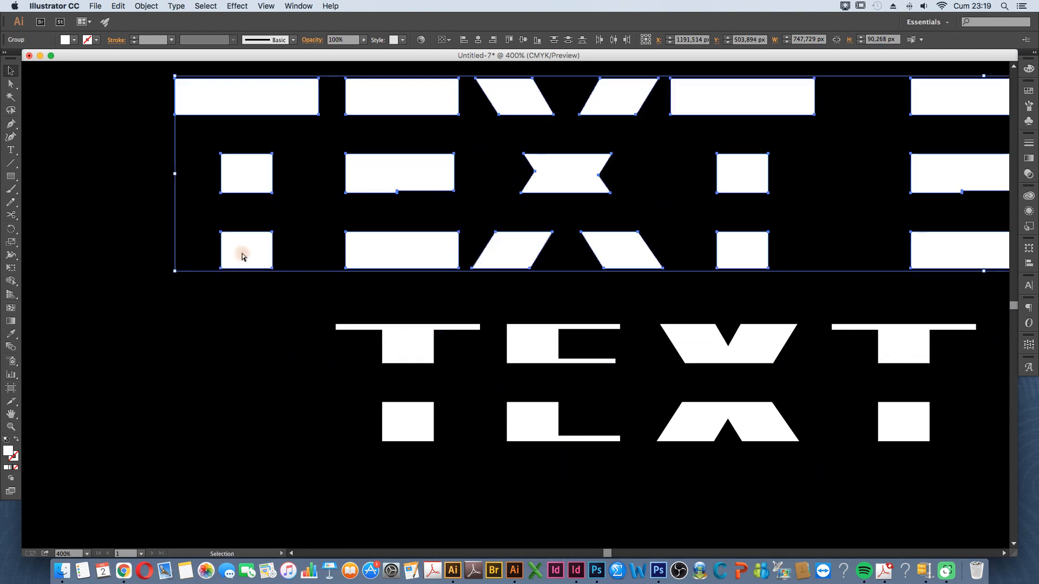
Undo the last row move and apply a 3D Rotate effect in the Isometric Top position to the first, third and fifth rows
{"action": "key", "text": "super+z"}
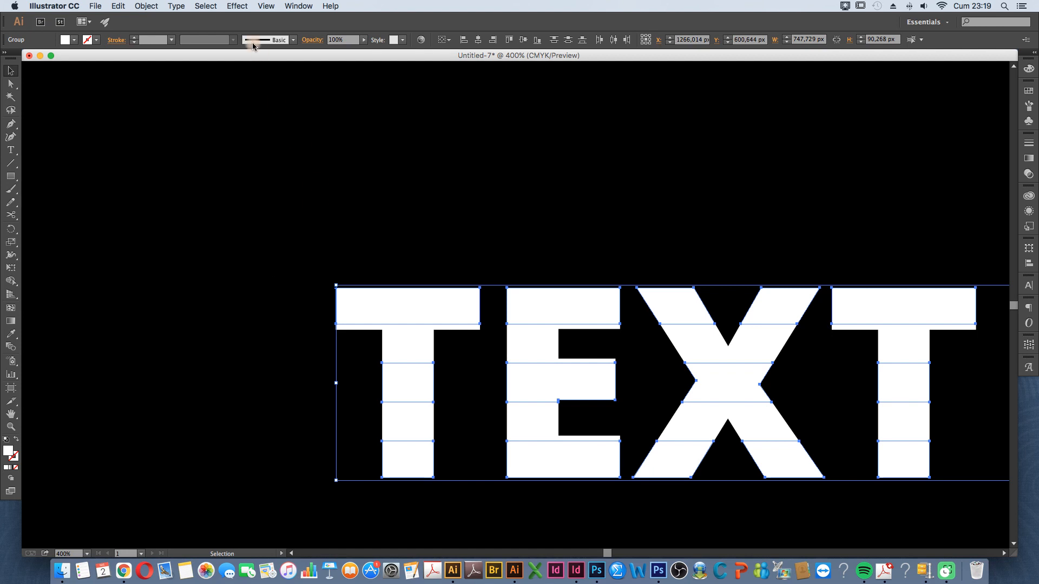
{"action": "left_click", "coordinate": [236, 6]}
{"action": "mouse_move", "coordinate": [241, 76]}
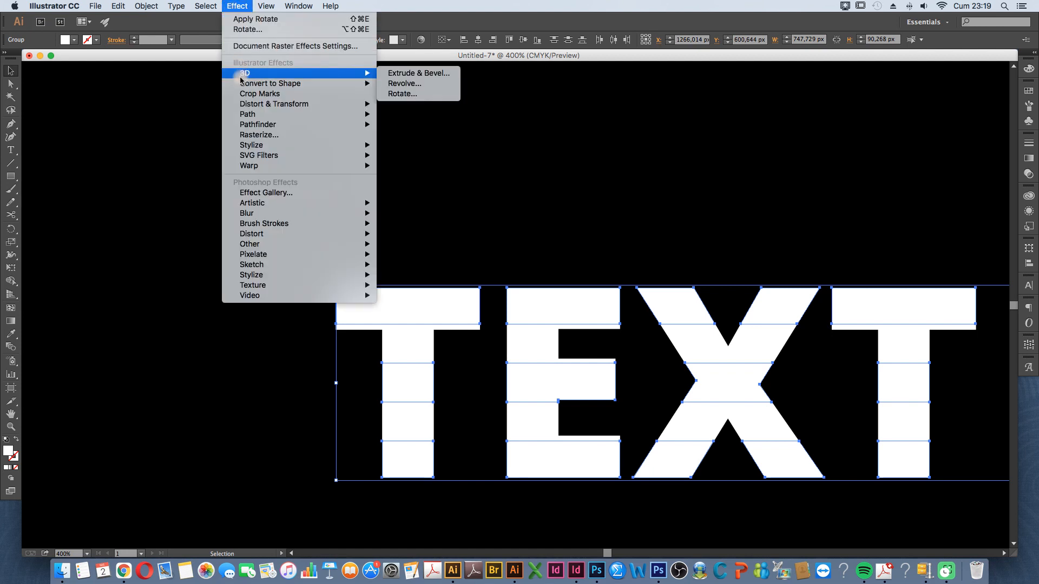
{"action": "left_click", "coordinate": [402, 94]}
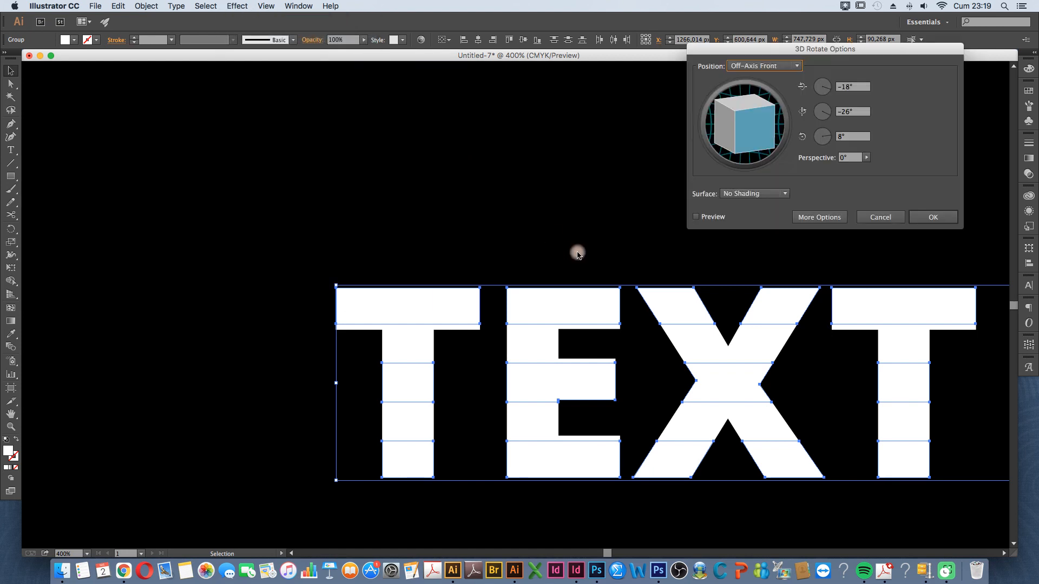
{"action": "left_click", "coordinate": [703, 218]}
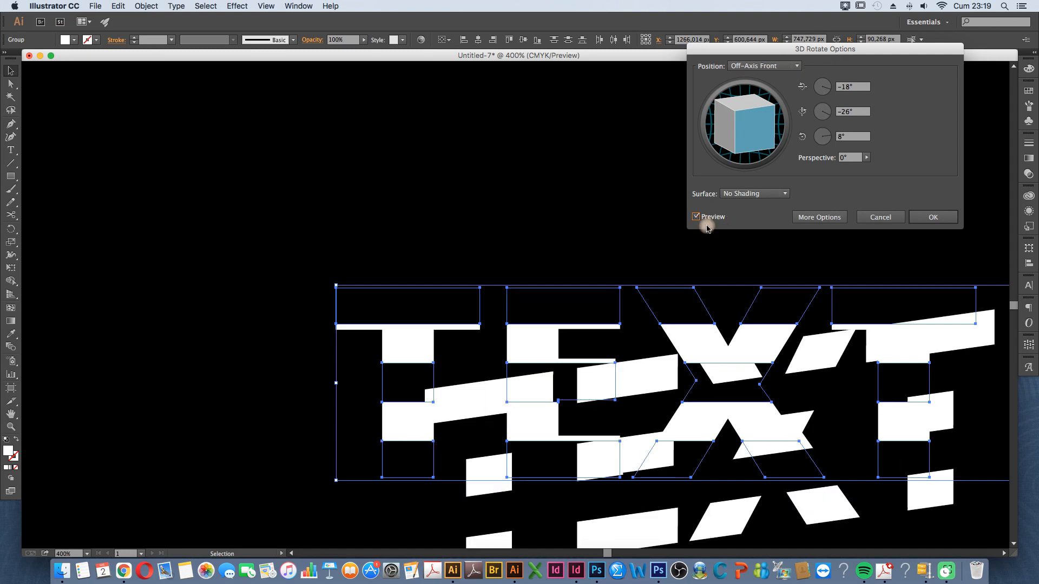
{"action": "left_click", "coordinate": [762, 65]}
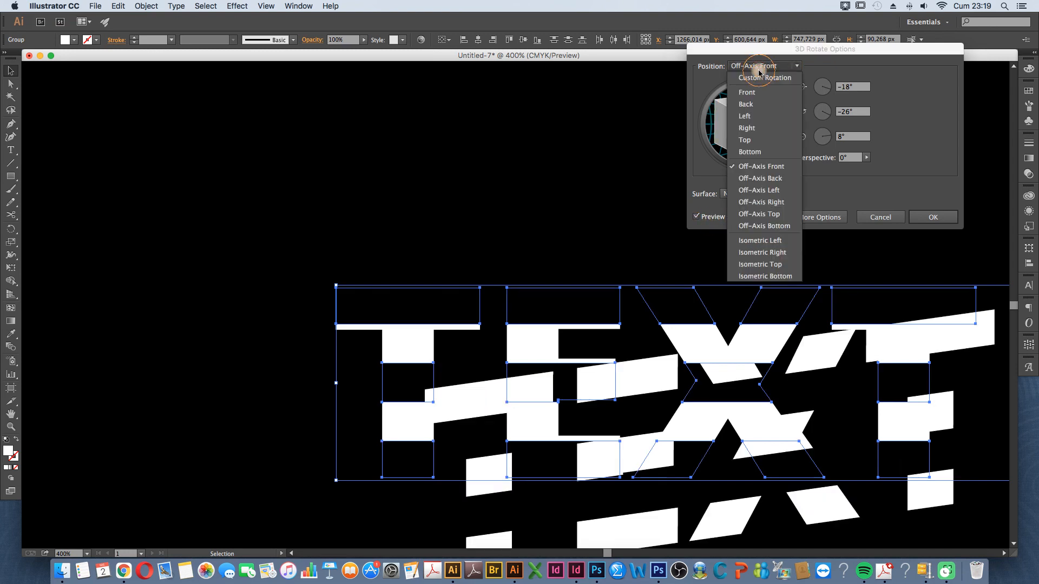
{"action": "left_click", "coordinate": [765, 265]}
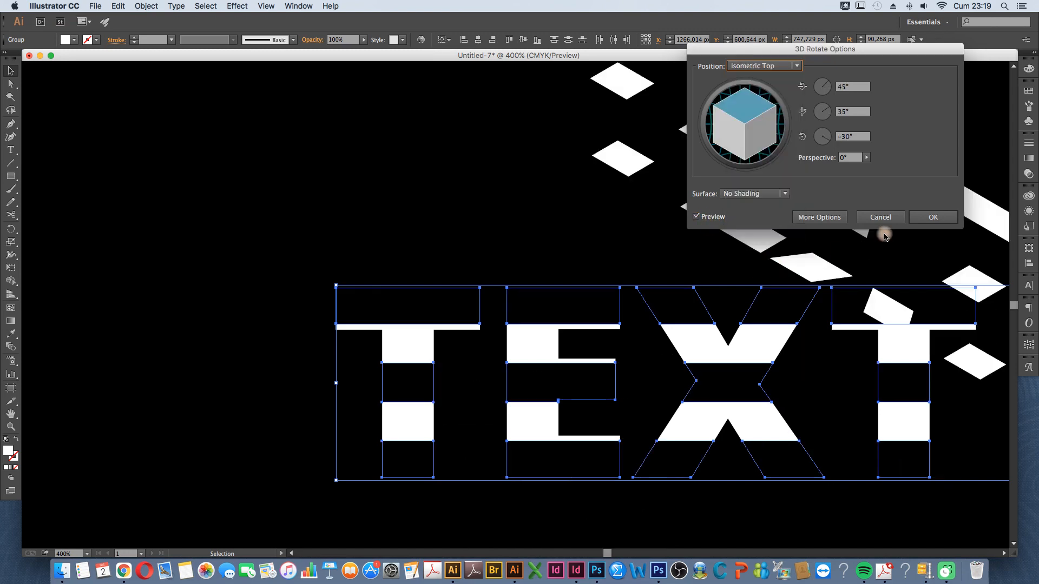
{"action": "left_click", "coordinate": [932, 216]}
Deselect the rotated rows and select the second and fourth slice rows of "TEXT EFFECT" together
{"action": "scroll", "coordinate": [441, 198], "scroll_direction": "down", "scroll_amount": 2}
{"action": "scroll", "coordinate": [443, 198], "scroll_direction": "right", "scroll_amount": 3}
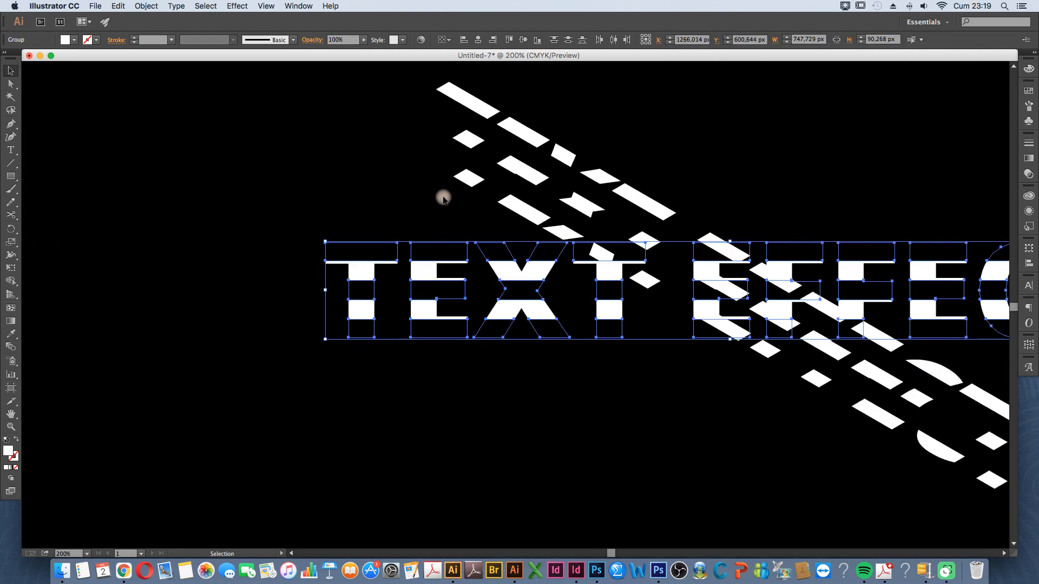
{"action": "scroll", "coordinate": [442, 198], "scroll_direction": "down", "scroll_amount": 1}
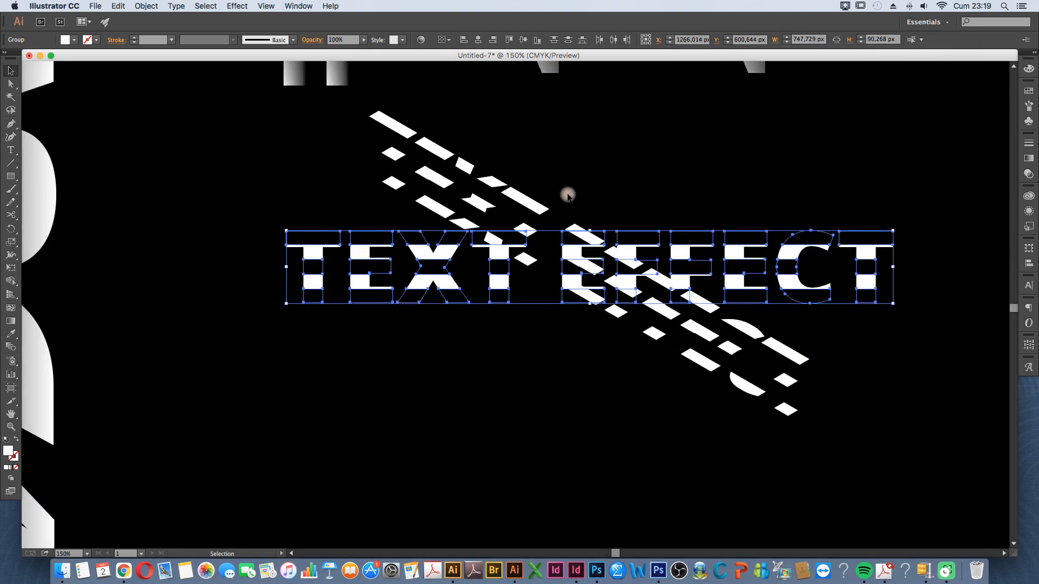
{"action": "left_click", "coordinate": [591, 185]}
{"action": "left_click", "coordinate": [305, 252]}
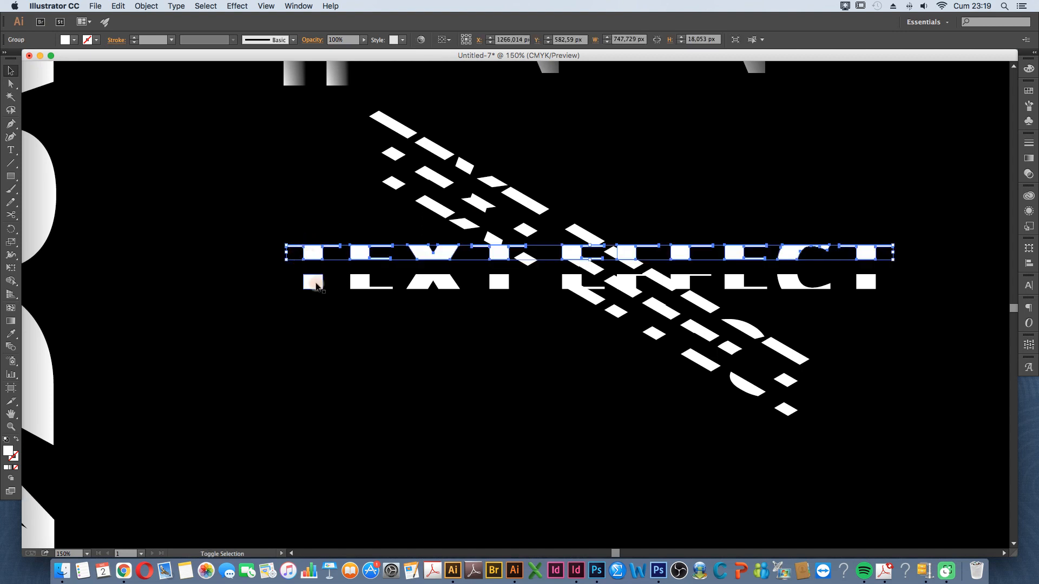
Apply a 3D Rotate effect in the Isometric Left position with Diffuse Shading to the two selected rows, then deselect them
{"action": "left_click", "coordinate": [1029, 211]}
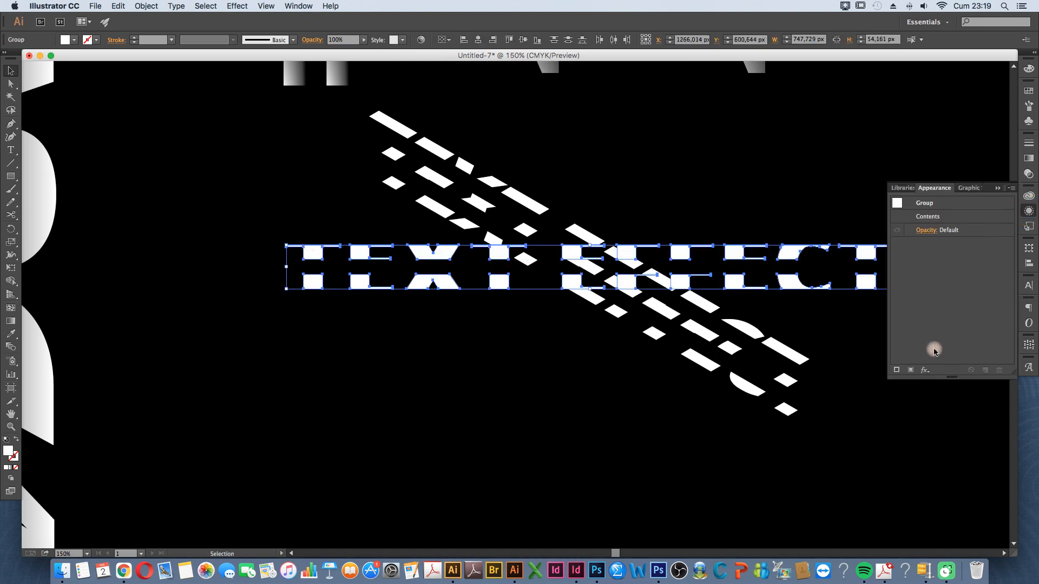
{"action": "left_click", "coordinate": [928, 373]}
{"action": "mouse_move", "coordinate": [935, 325]}
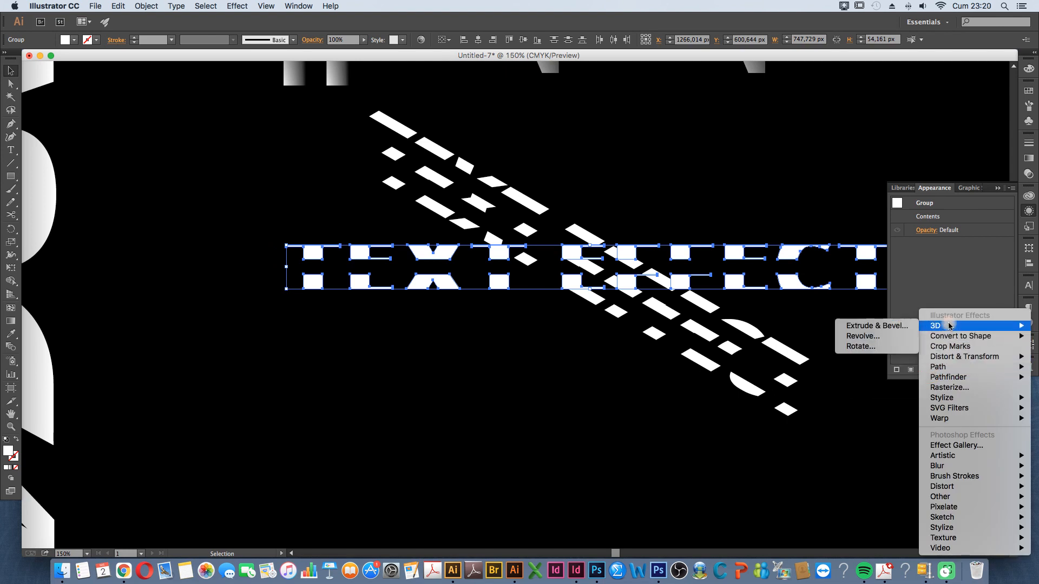
{"action": "left_click", "coordinate": [892, 346]}
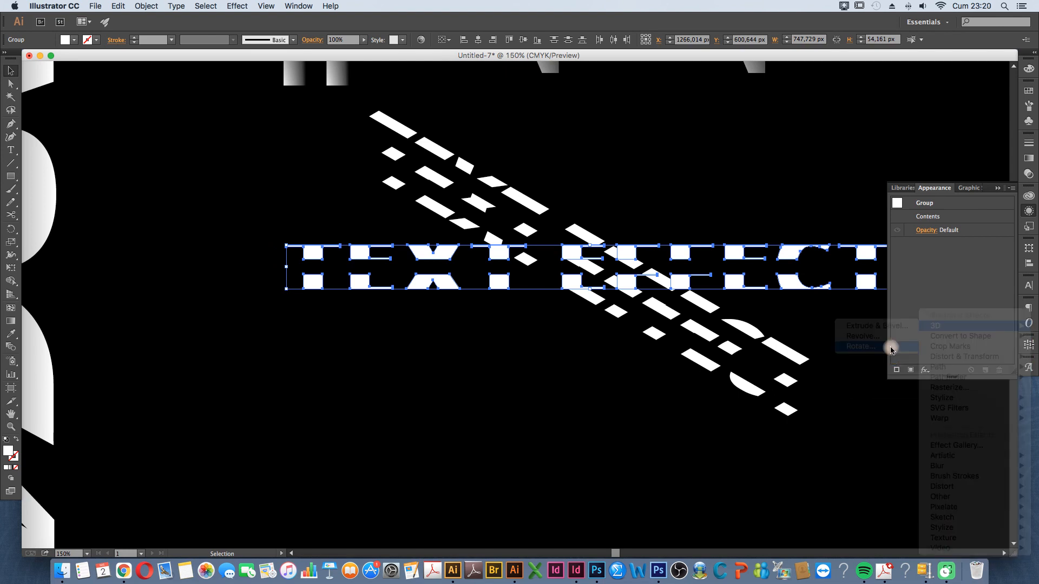
{"action": "left_click", "coordinate": [711, 217]}
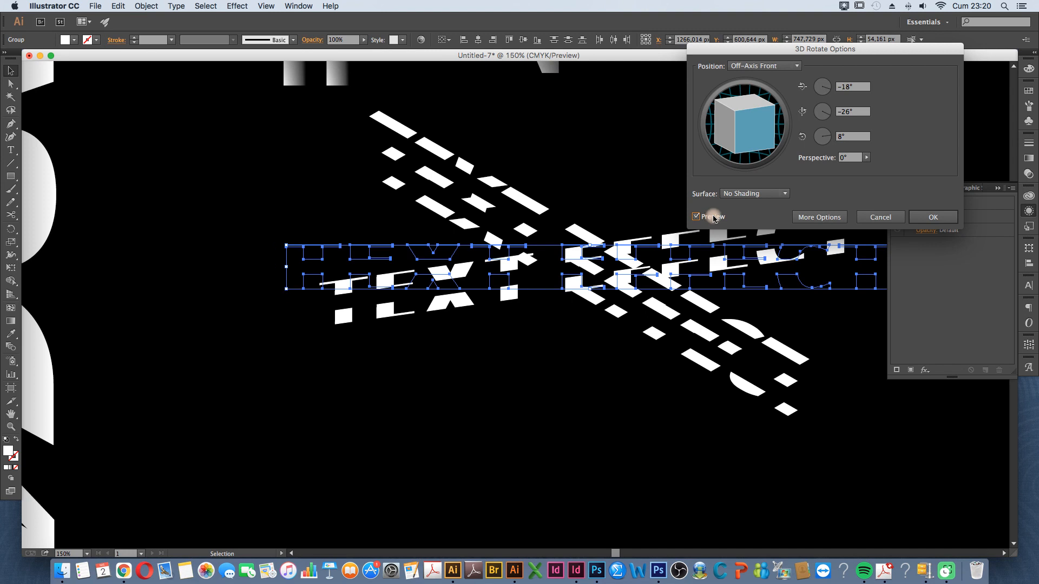
{"action": "left_click", "coordinate": [744, 66]}
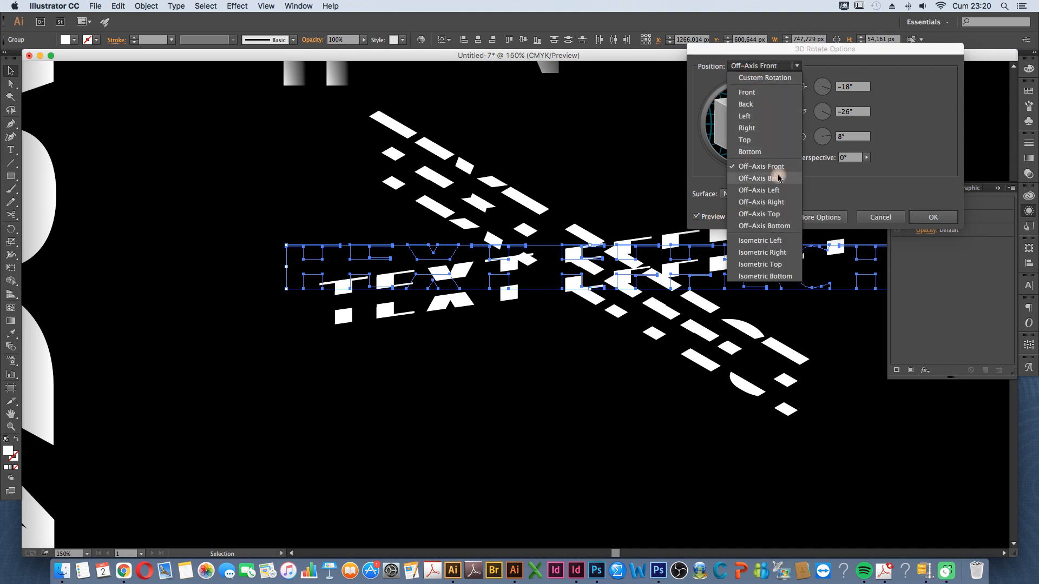
{"action": "left_click", "coordinate": [775, 240]}
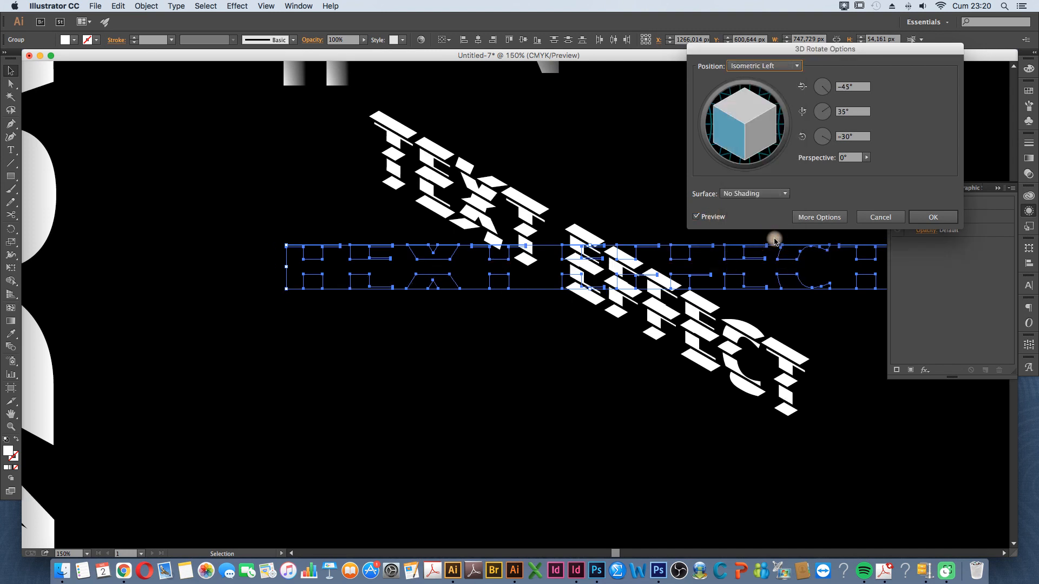
{"action": "left_click", "coordinate": [779, 193]}
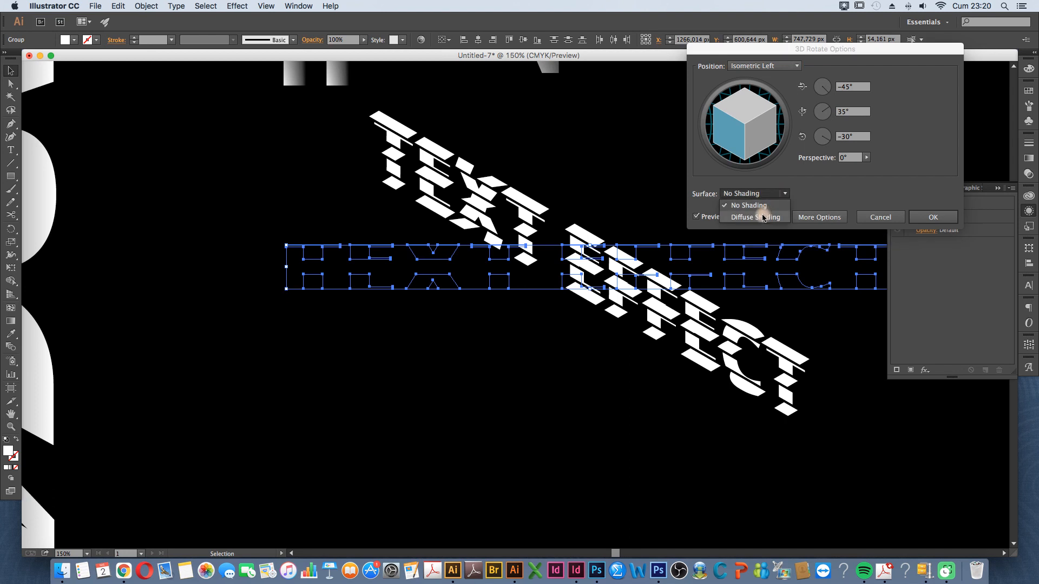
{"action": "left_click", "coordinate": [771, 205]}
{"action": "left_click", "coordinate": [932, 217]}
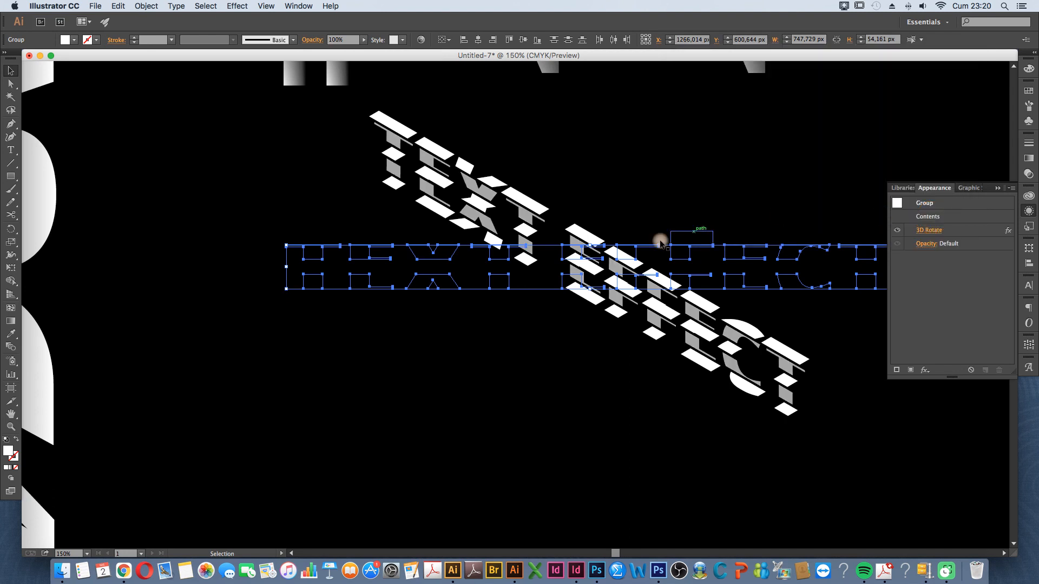
{"action": "left_click", "coordinate": [442, 326]}
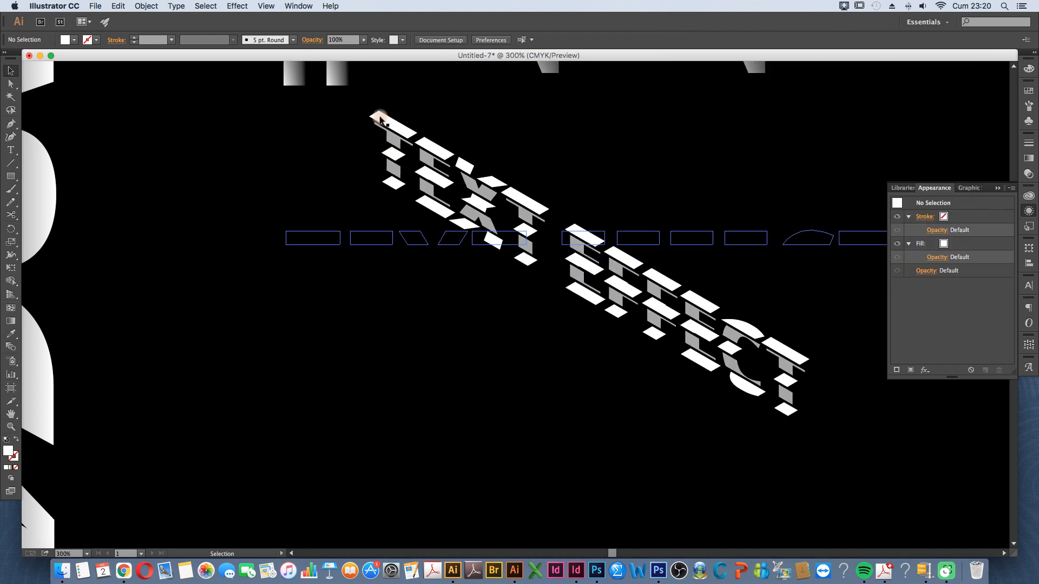
Move the grey second row up against the top row's lower edge, matching their left corners exactly without a gap
{"action": "scroll", "coordinate": [376, 111], "scroll_direction": "up", "scroll_amount": 8}
{"action": "scroll", "coordinate": [369, 134], "scroll_direction": "up", "scroll_amount": 3}
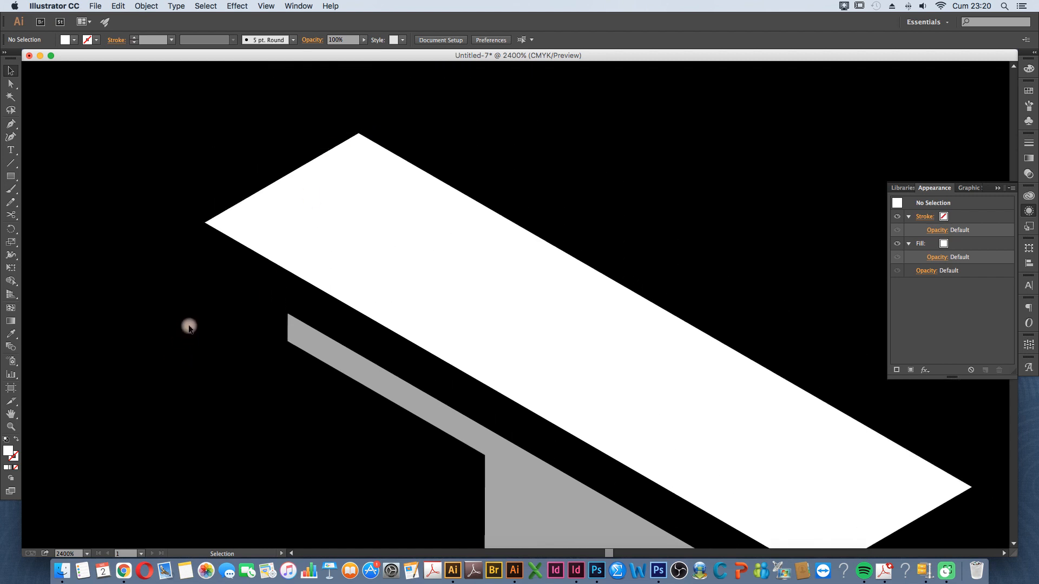
{"action": "scroll", "coordinate": [205, 323], "scroll_direction": "up", "scroll_amount": 1}
{"action": "left_click_drag", "start_coordinate": [313, 315], "coordinate": [216, 206]}
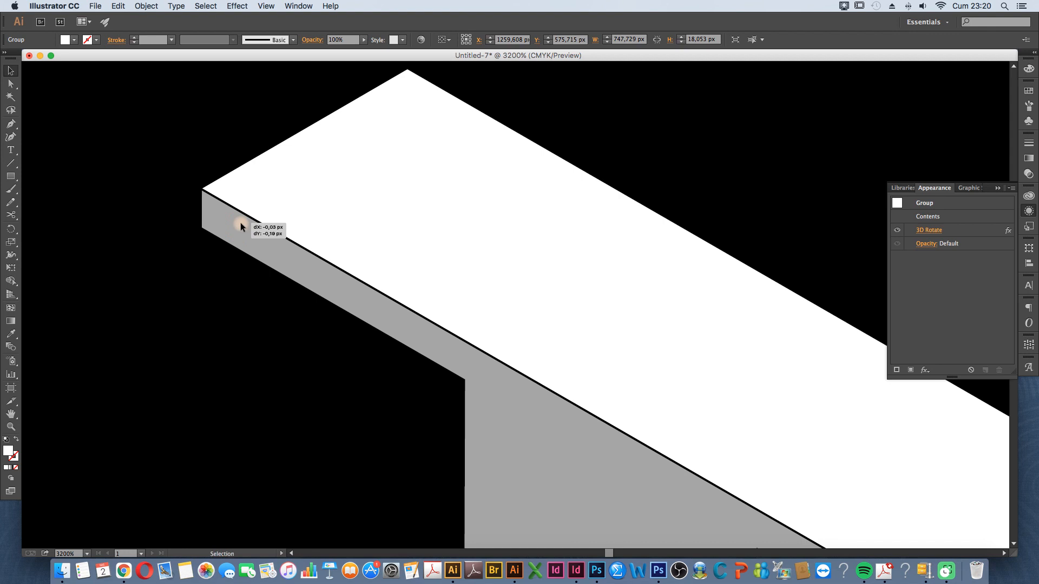
{"action": "left_click_drag", "start_coordinate": [240, 222], "coordinate": [240, 223]}
{"action": "scroll", "coordinate": [208, 197], "scroll_direction": "up", "scroll_amount": 2}
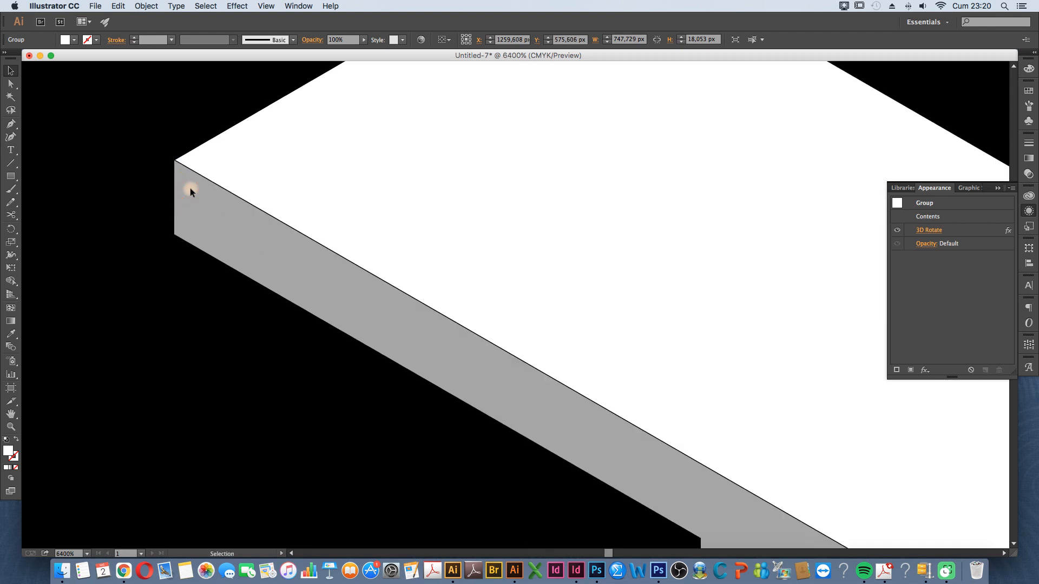
{"action": "scroll", "coordinate": [181, 175], "scroll_direction": "up", "scroll_amount": 3}
{"action": "left_click_drag", "start_coordinate": [419, 171], "coordinate": [440, 172]}
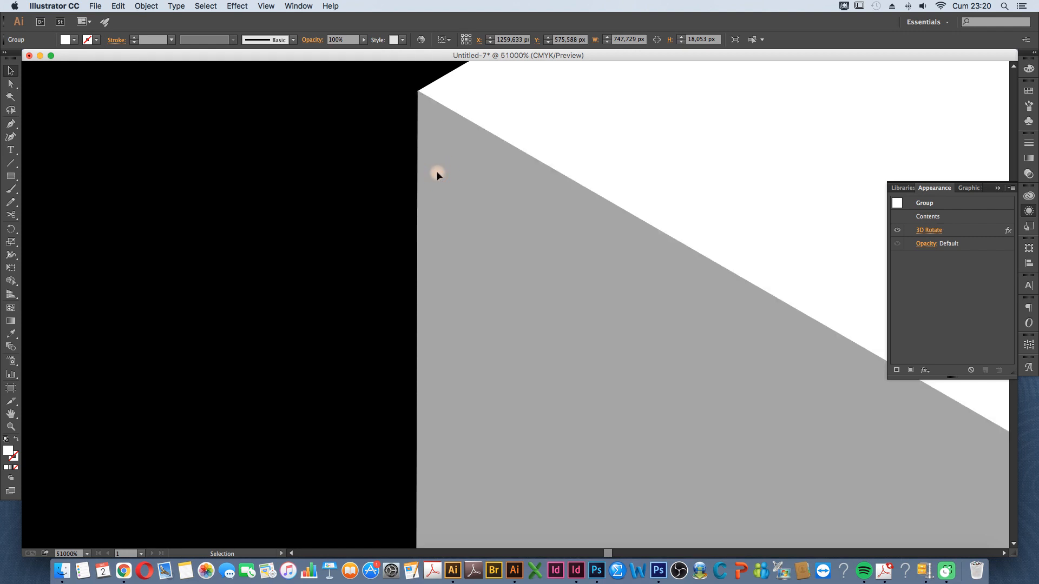
{"action": "left_click_drag", "start_coordinate": [436, 176], "coordinate": [436, 176]}
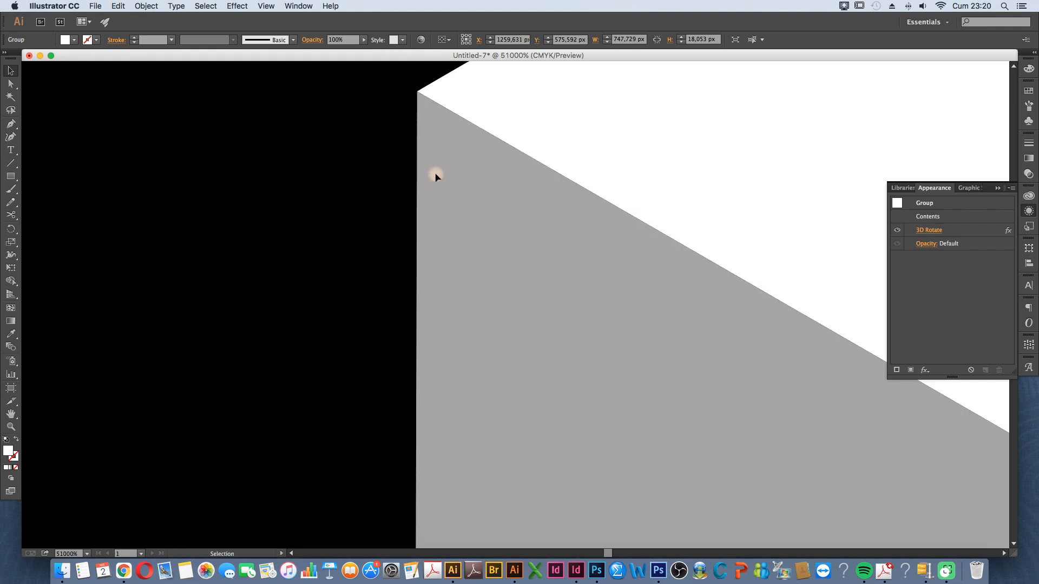
{"action": "scroll", "coordinate": [435, 177], "scroll_direction": "down", "scroll_amount": 3}
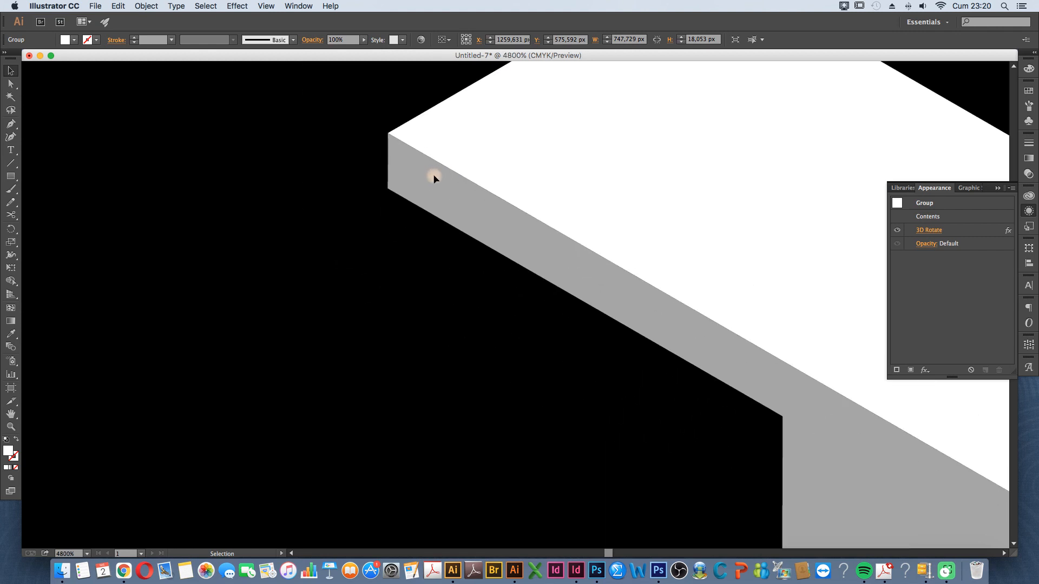
Move the white third row against the lower edge of the second row, joining them exactly at the first T's corner
{"action": "scroll", "coordinate": [434, 177], "scroll_direction": "down", "scroll_amount": 2}
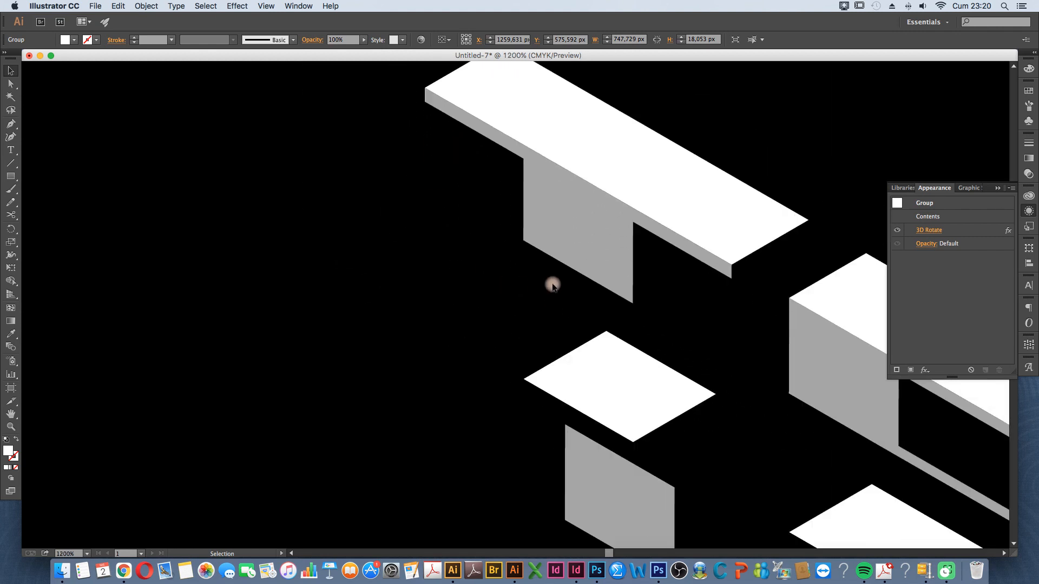
{"action": "scroll", "coordinate": [572, 302], "scroll_direction": "up", "scroll_amount": 1}
{"action": "left_click_drag", "start_coordinate": [604, 356], "coordinate": [516, 242]}
{"action": "scroll", "coordinate": [517, 241], "scroll_direction": "up", "scroll_amount": 3}
{"action": "left_click_drag", "start_coordinate": [424, 162], "coordinate": [482, 181]}
{"action": "scroll", "coordinate": [475, 169], "scroll_direction": "up", "scroll_amount": 3}
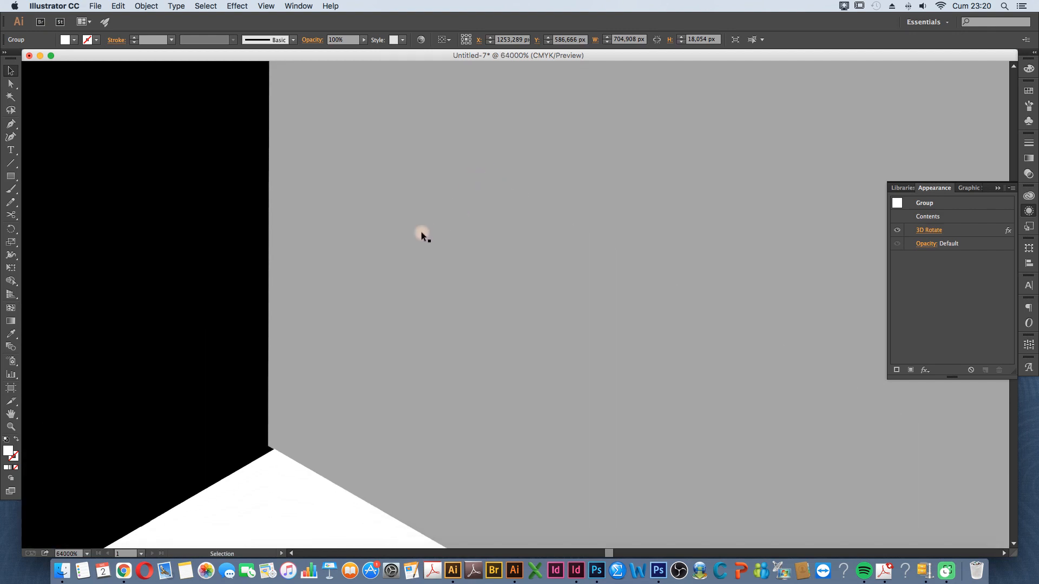
{"action": "left_click_drag", "start_coordinate": [279, 376], "coordinate": [272, 371]}
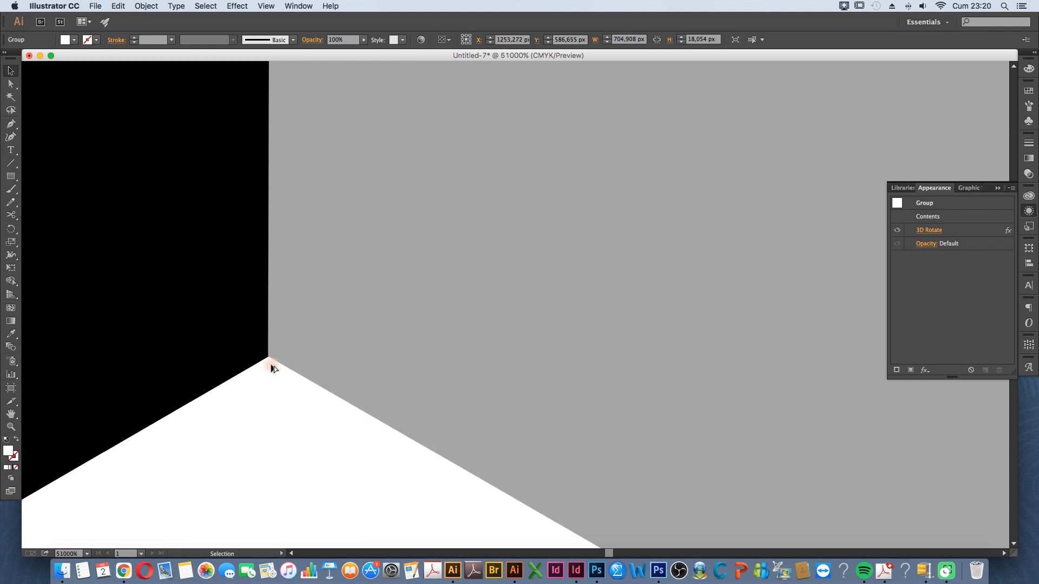
{"action": "scroll", "coordinate": [272, 368], "scroll_direction": "down", "scroll_amount": 3}
Move the grey fourth row against the lower edge of the third row, aligning their left corners without a gap
{"action": "scroll", "coordinate": [274, 365], "scroll_direction": "down", "scroll_amount": 5}
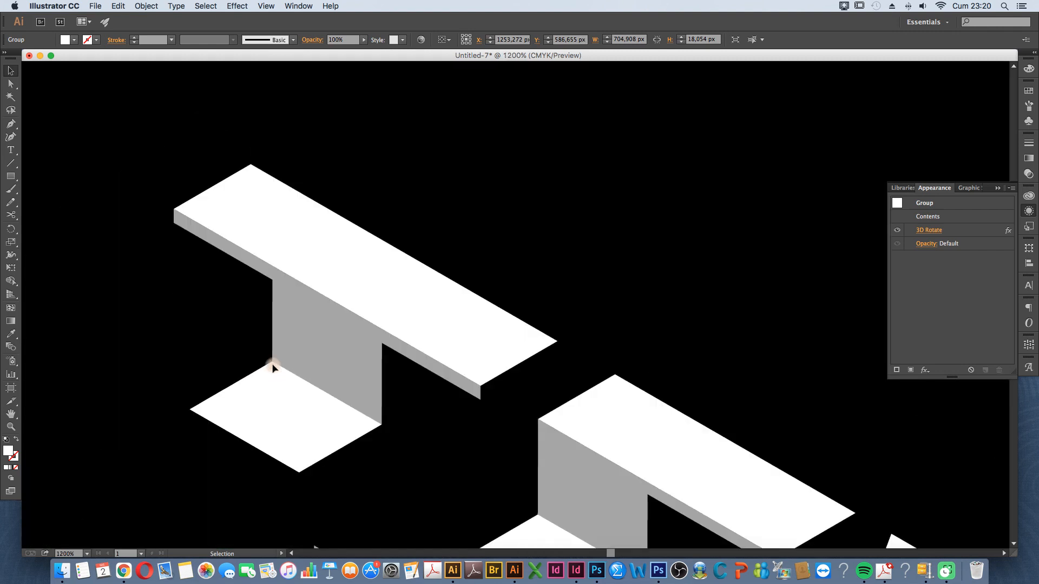
{"action": "left_click_drag", "start_coordinate": [306, 377], "coordinate": [192, 239]}
{"action": "scroll", "coordinate": [184, 224], "scroll_direction": "up", "scroll_amount": 8}
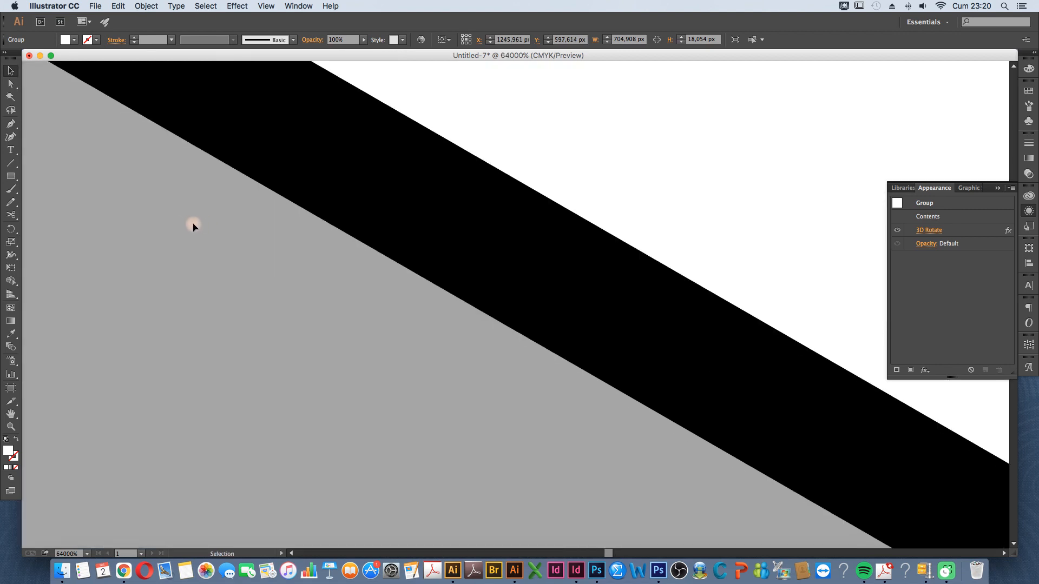
{"action": "left_click_drag", "start_coordinate": [385, 216], "coordinate": [433, 211]}
Move the white bottom row against the lower edge of the fourth row so their corners join exactly
{"action": "scroll", "coordinate": [434, 214], "scroll_direction": "down", "scroll_amount": 14}
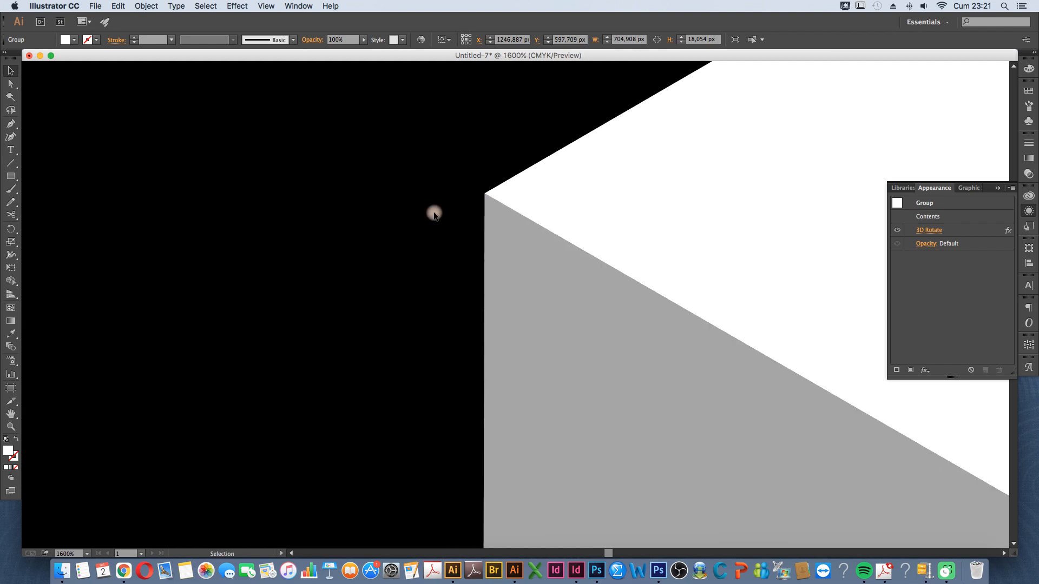
{"action": "scroll", "coordinate": [460, 292], "scroll_direction": "up", "scroll_amount": 6}
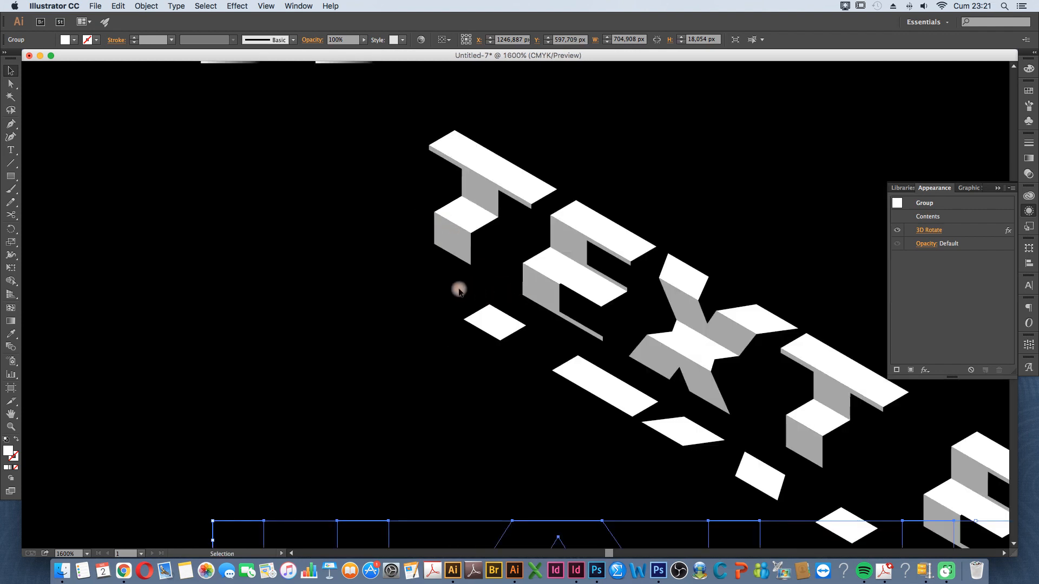
{"action": "left_click_drag", "start_coordinate": [684, 409], "coordinate": [413, 104]}
{"action": "scroll", "coordinate": [413, 104], "scroll_direction": "up", "scroll_amount": 5}
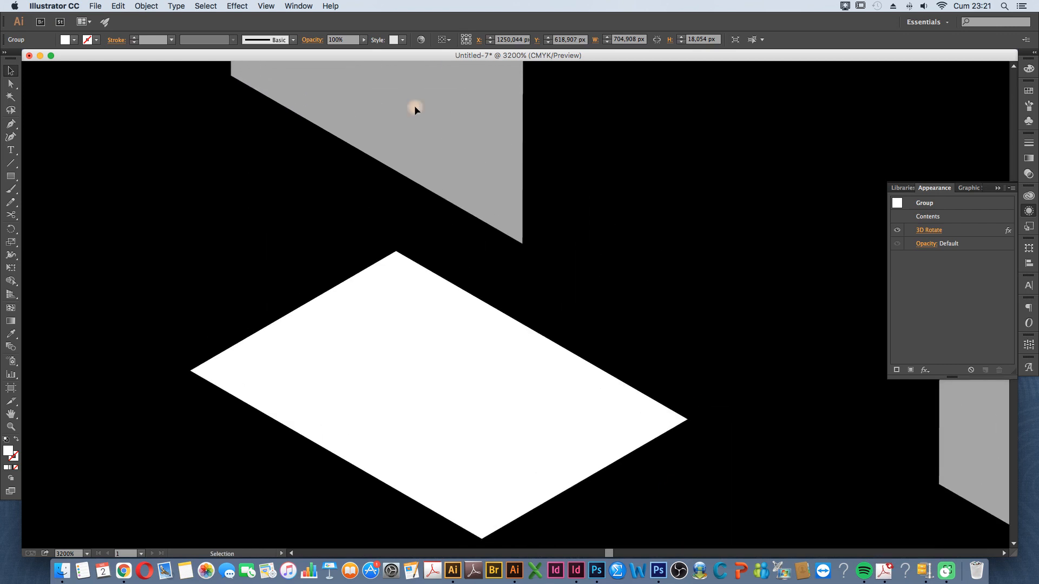
{"action": "left_click_drag", "start_coordinate": [392, 327], "coordinate": [232, 171]}
{"action": "scroll", "coordinate": [211, 137], "scroll_direction": "up", "scroll_amount": 2}
{"action": "scroll", "coordinate": [229, 155], "scroll_direction": "up", "scroll_amount": 5}
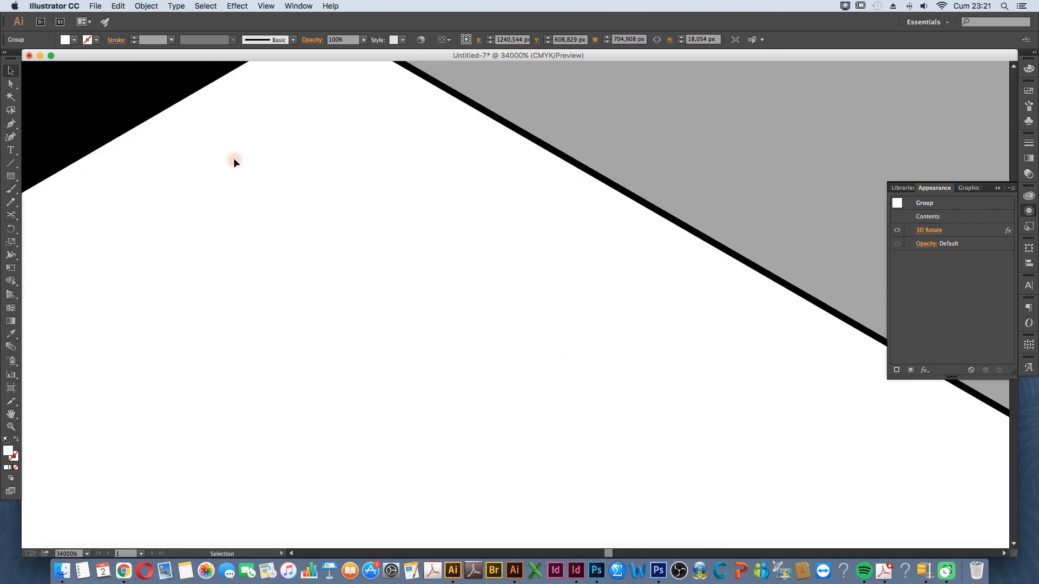
{"action": "left_click_drag", "start_coordinate": [318, 119], "coordinate": [309, 107]}
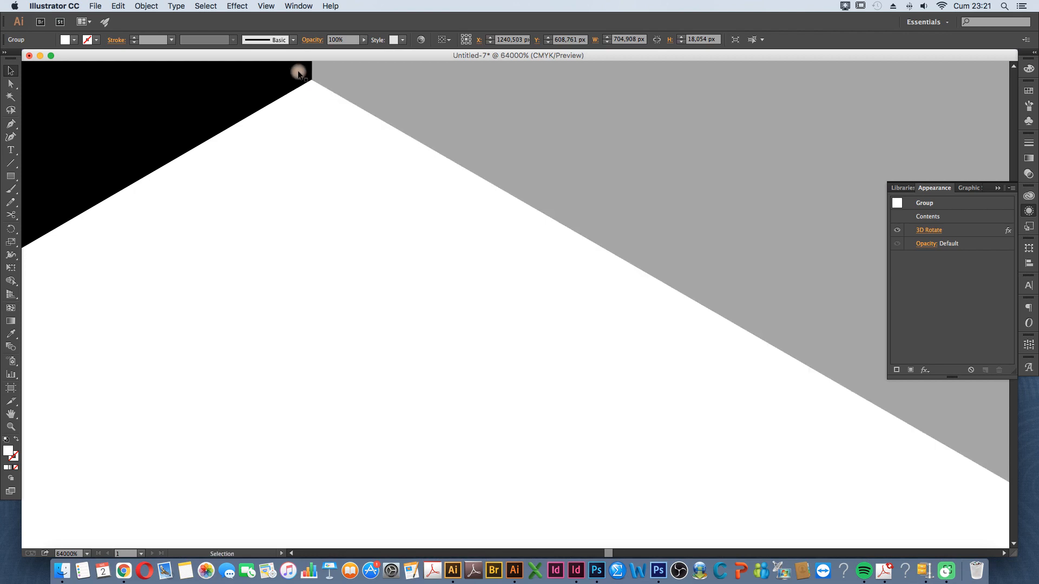
{"action": "scroll", "coordinate": [313, 88], "scroll_direction": "down", "scroll_amount": 15}
{"action": "scroll", "coordinate": [346, 104], "scroll_direction": "down", "scroll_amount": 3}
{"action": "scroll", "coordinate": [350, 103], "scroll_direction": "up", "scroll_amount": 6}
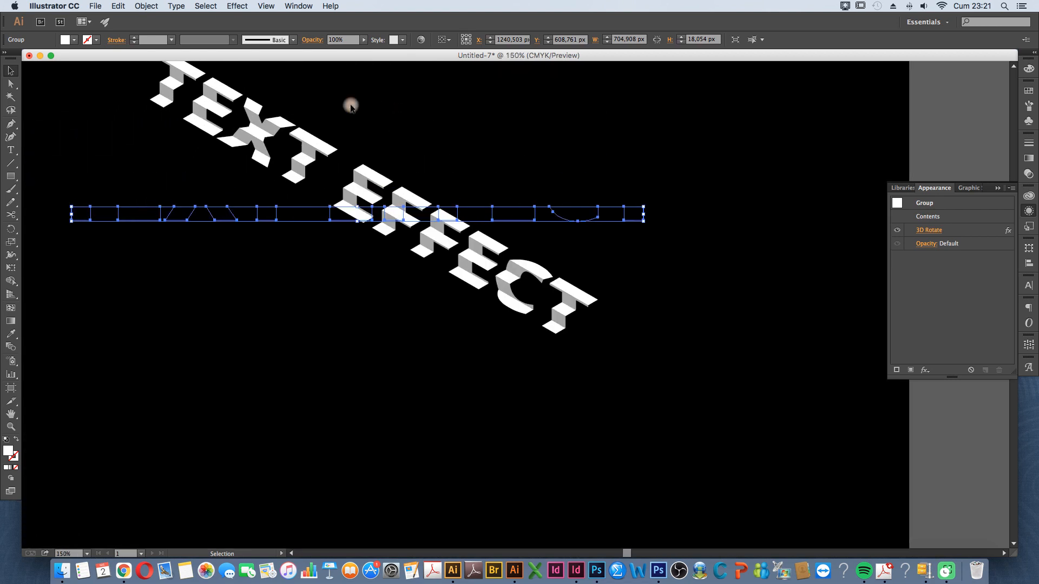
Scale all the TEXT EFFECT rows up together to about 957 px wide and move them slightly down and right, clear of the reflection
{"action": "scroll", "coordinate": [303, 111], "scroll_direction": "up", "scroll_amount": 2}
{"action": "left_click_drag", "start_coordinate": [132, 92], "coordinate": [591, 379]}
{"action": "left_click_drag", "start_coordinate": [681, 262], "coordinate": [846, 272]}
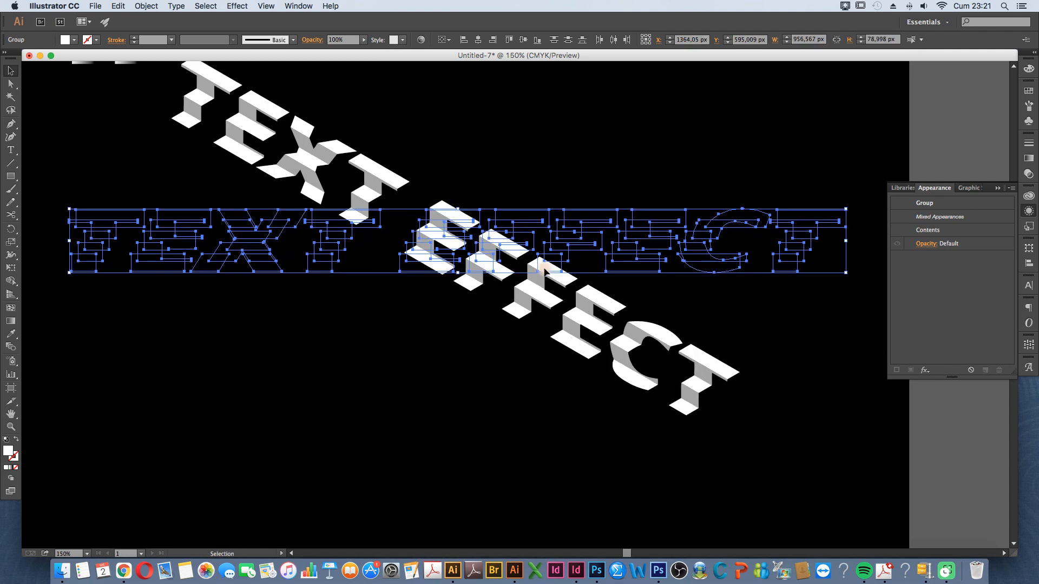
{"action": "left_click_drag", "start_coordinate": [544, 268], "coordinate": [555, 294]}
{"action": "left_click", "coordinate": [449, 428]}
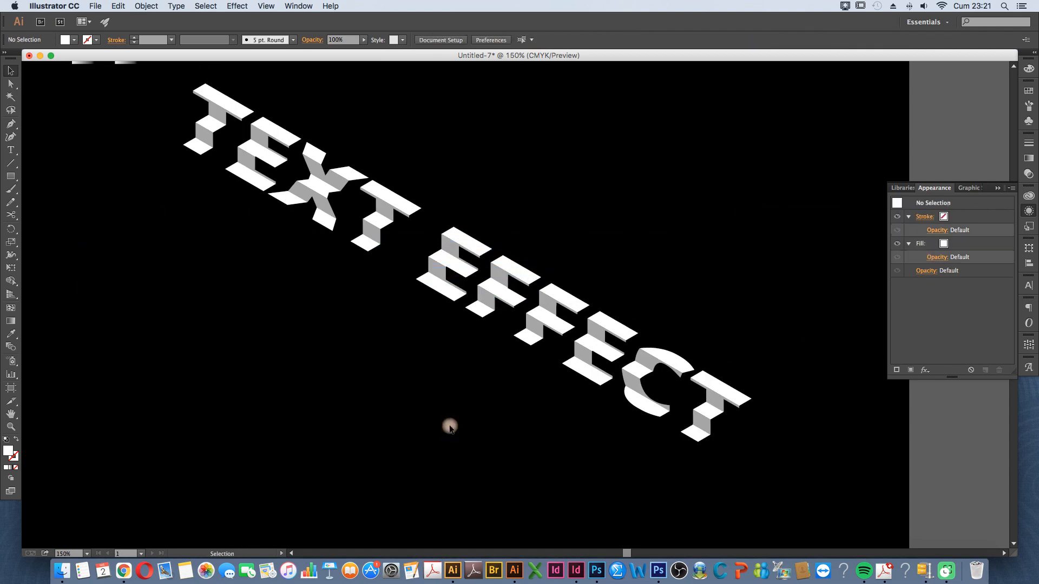
Examine the joins between the folded TEXT EFFECT rows up close and the whole artboard with all three text effects
{"action": "scroll", "coordinate": [455, 279], "scroll_direction": "up", "scroll_amount": 4}
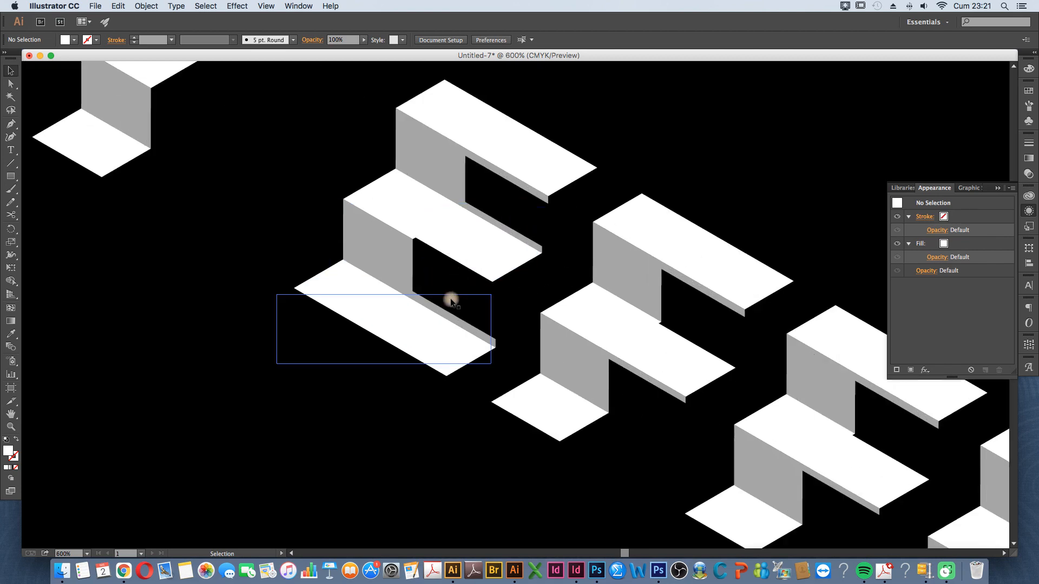
{"action": "scroll", "coordinate": [377, 400], "scroll_direction": "down", "scroll_amount": 1}
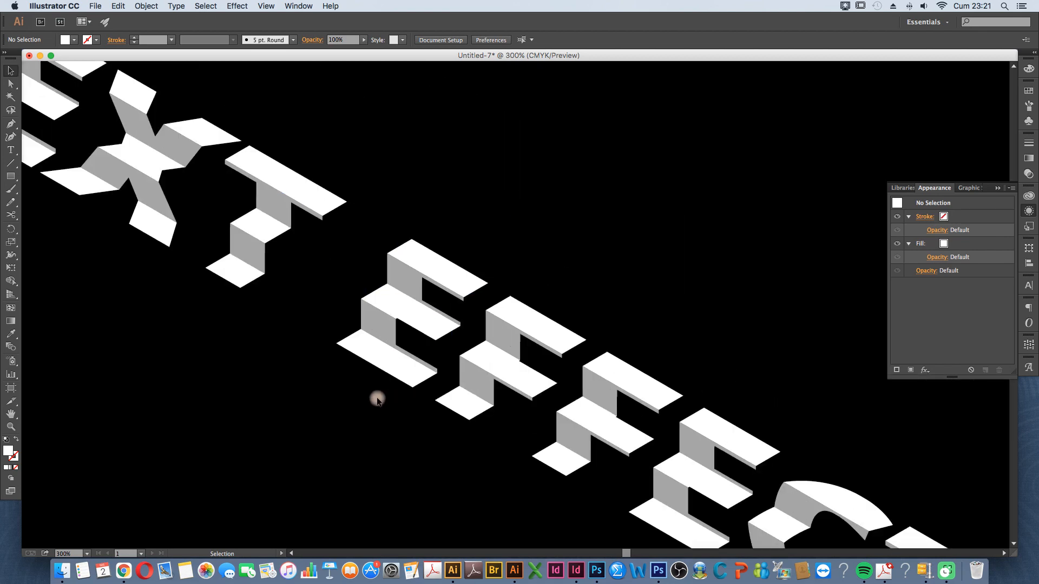
{"action": "scroll", "coordinate": [377, 400], "scroll_direction": "down", "scroll_amount": 1}
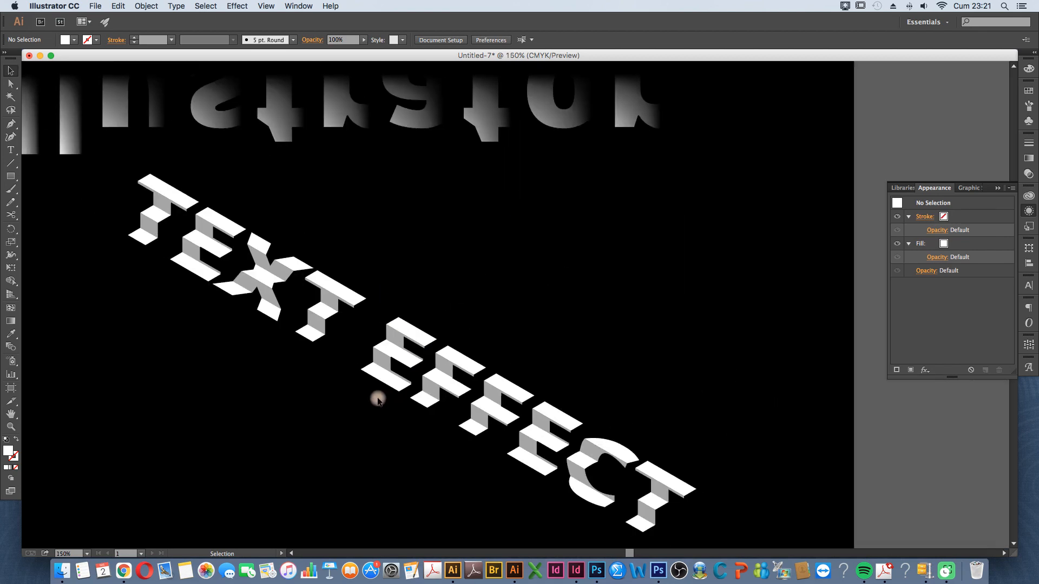
{"action": "scroll", "coordinate": [389, 400], "scroll_direction": "down", "scroll_amount": 2}
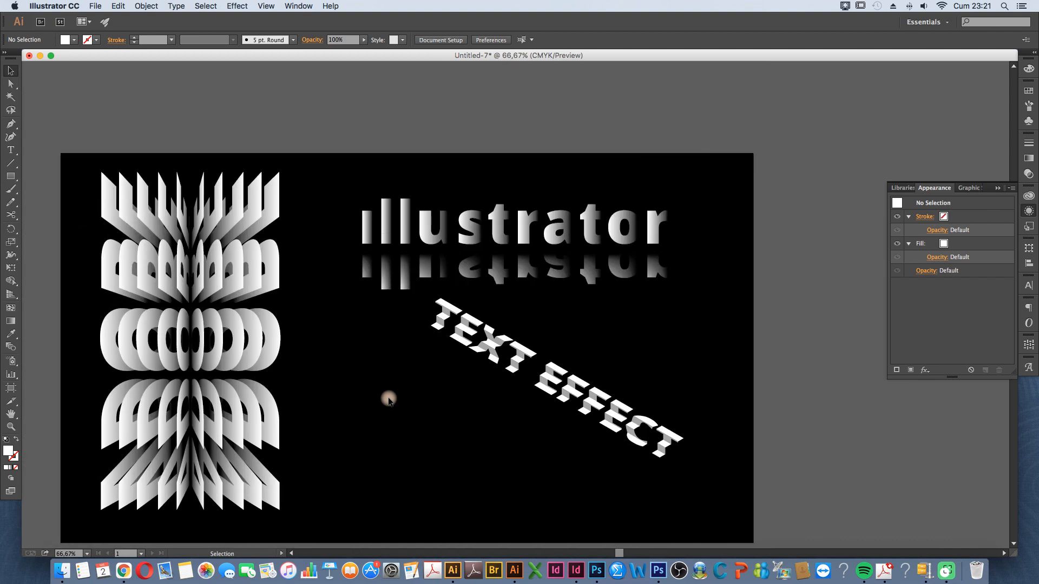
{"action": "scroll", "coordinate": [388, 400], "scroll_direction": "left", "scroll_amount": 2}
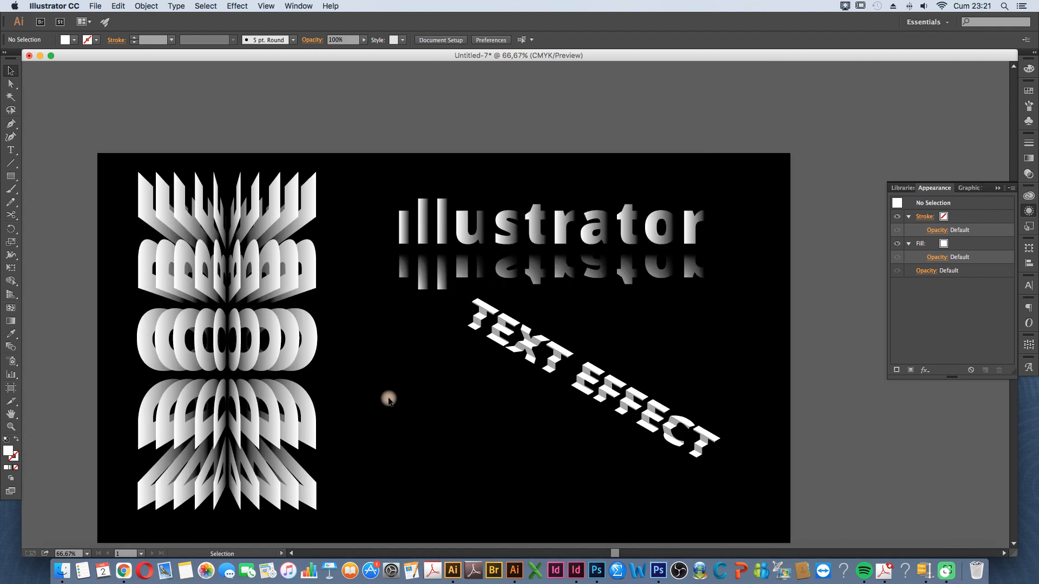